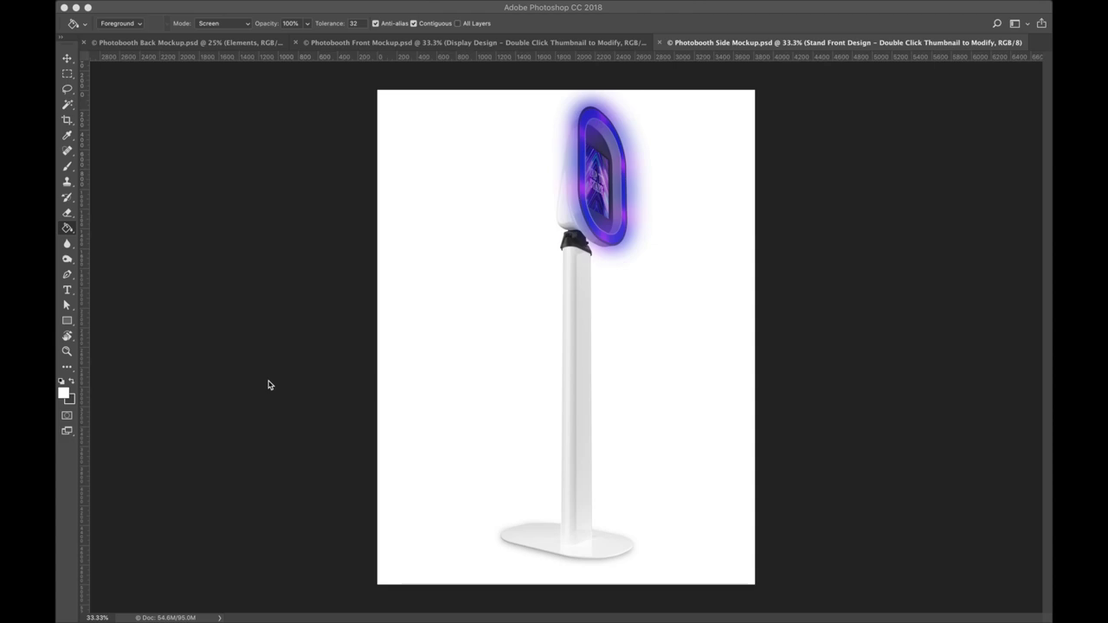
Show the Layers panel, view the front and back mockups, then select Display Design on the side mockup.
{"action": "key", "text": "F7"}
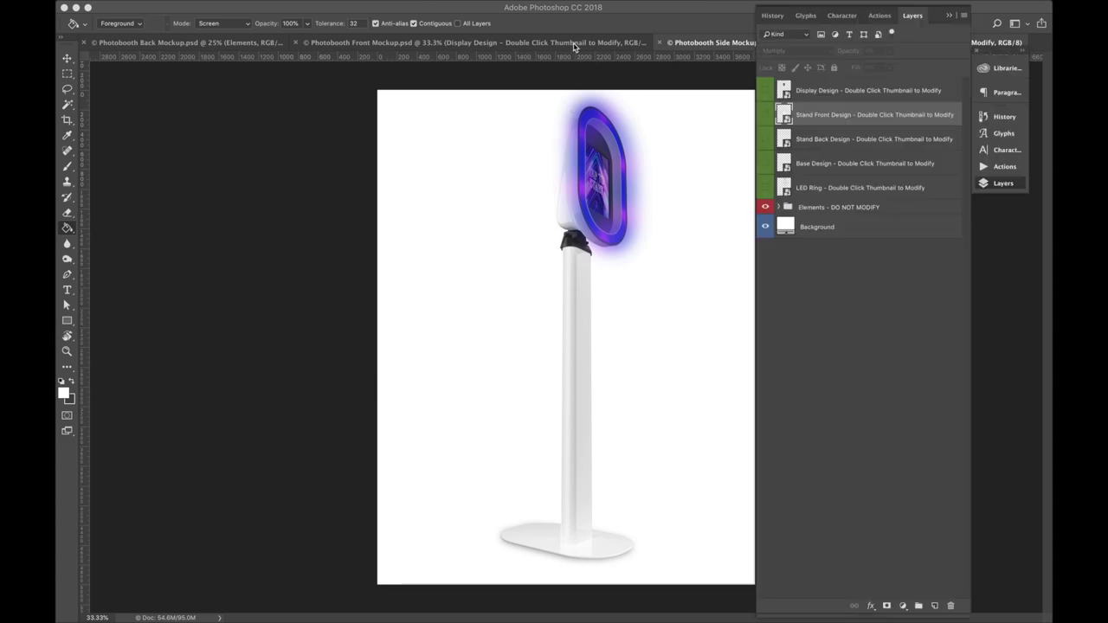
{"action": "left_click", "coordinate": [573, 44]}
{"action": "left_click", "coordinate": [253, 47]}
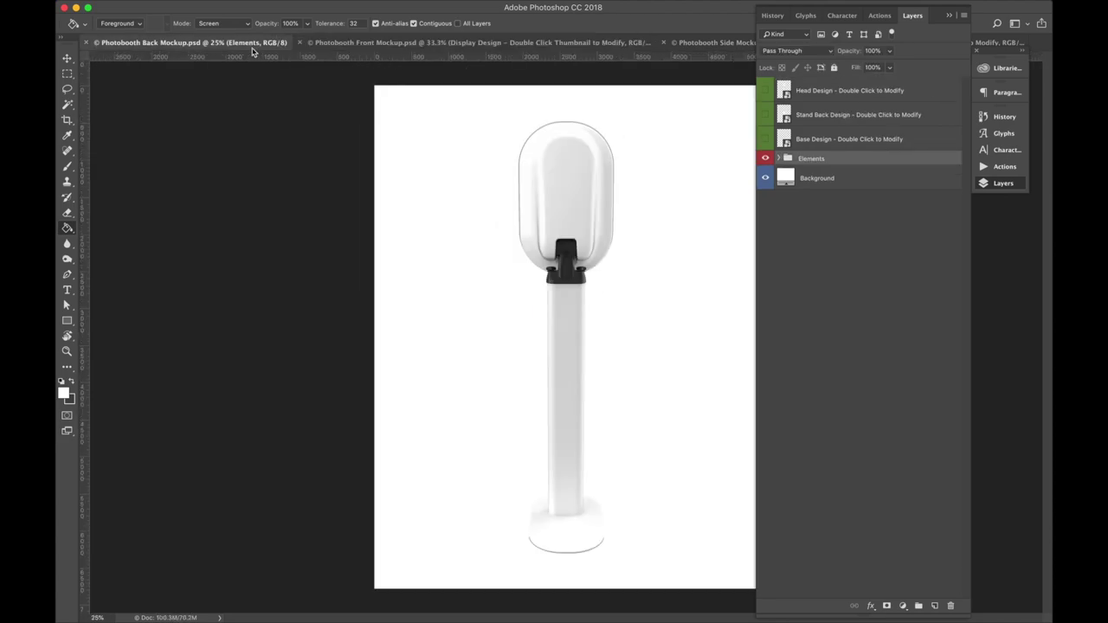
{"action": "left_click", "coordinate": [712, 43]}
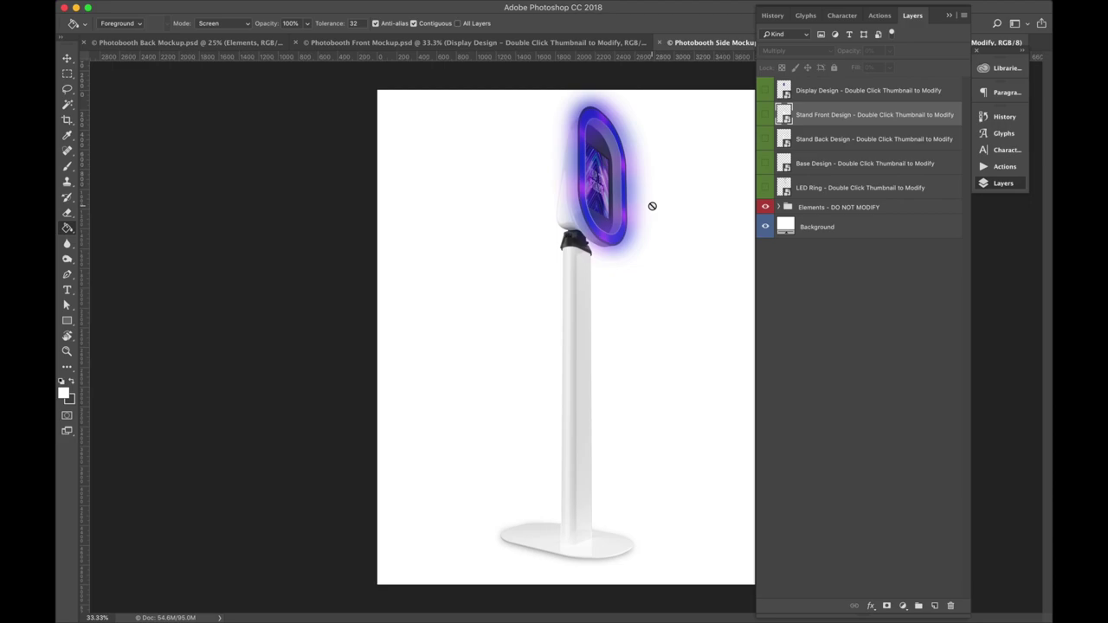
{"action": "left_click", "coordinate": [812, 90]}
{"action": "left_click", "coordinate": [818, 188], "text": "shift"}
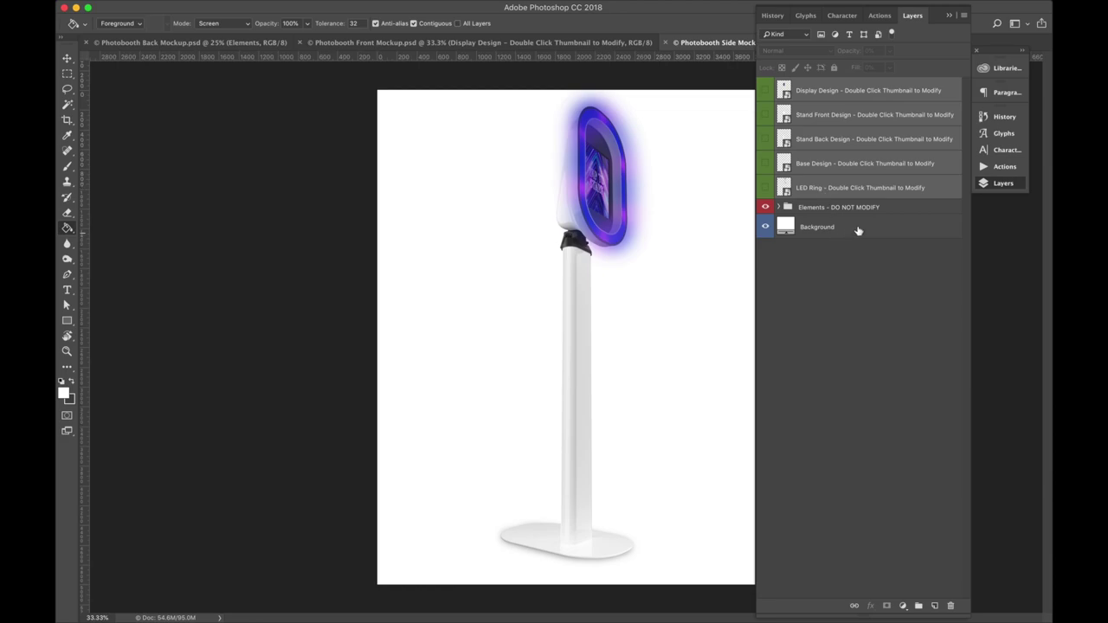
{"action": "left_click", "coordinate": [885, 213]}
{"action": "left_click", "coordinate": [823, 230]}
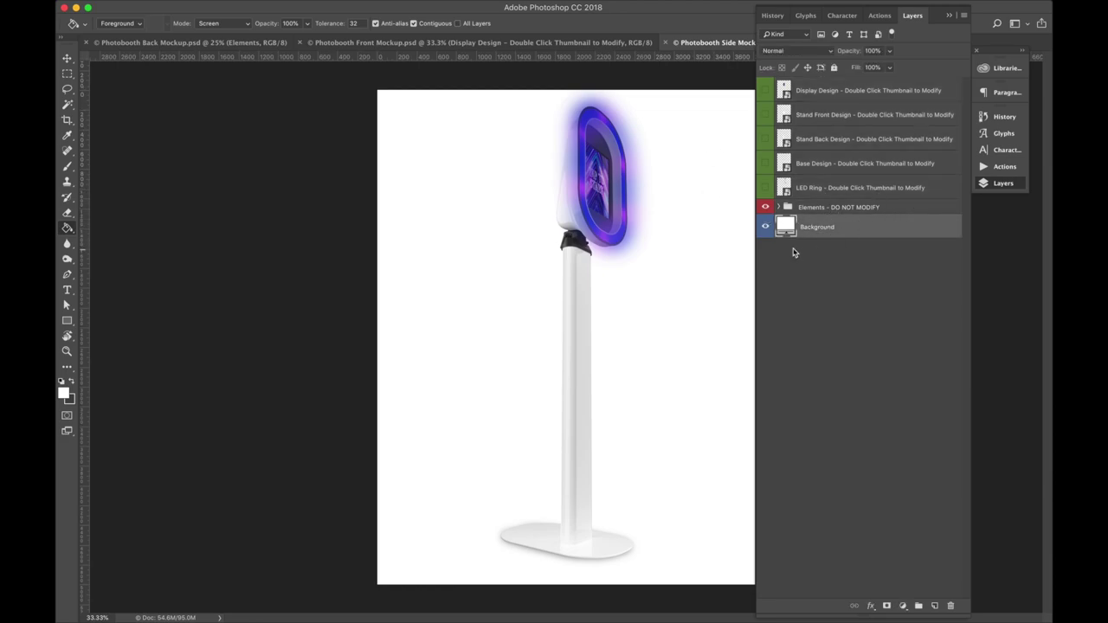
{"action": "double_click", "coordinate": [789, 225]}
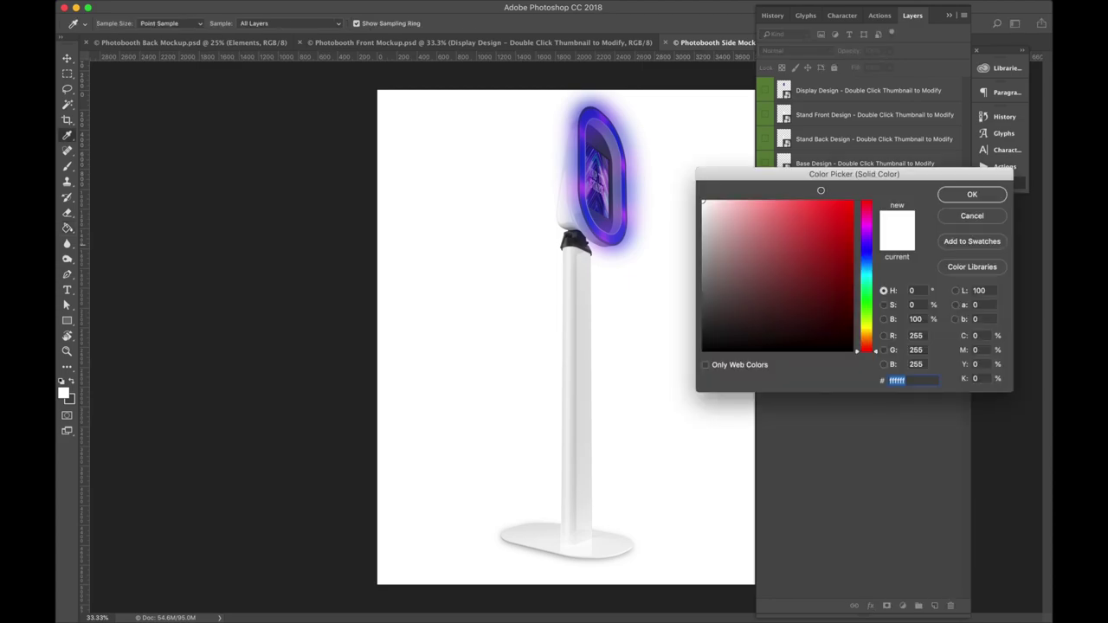
{"action": "left_click", "coordinate": [836, 205]}
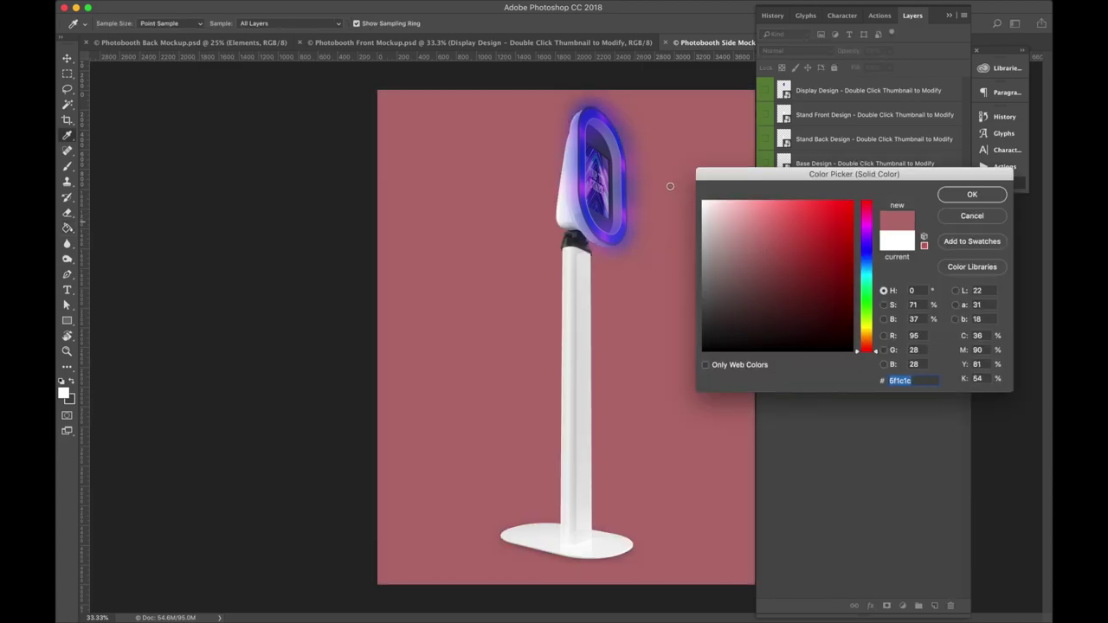
{"action": "left_click", "coordinate": [668, 183]}
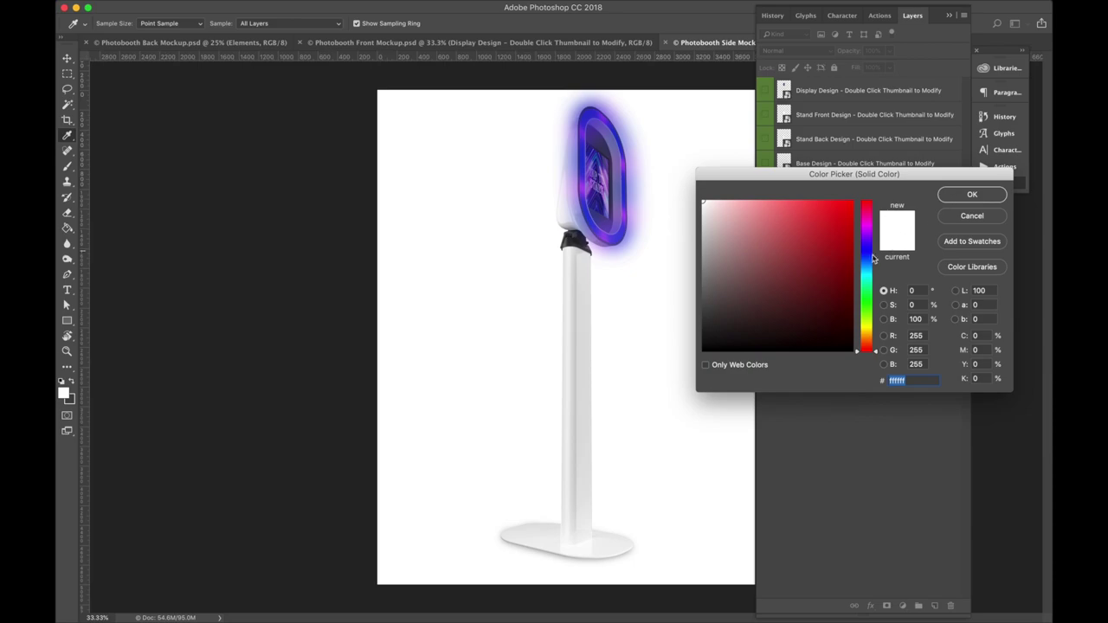
{"action": "left_click", "coordinate": [630, 265]}
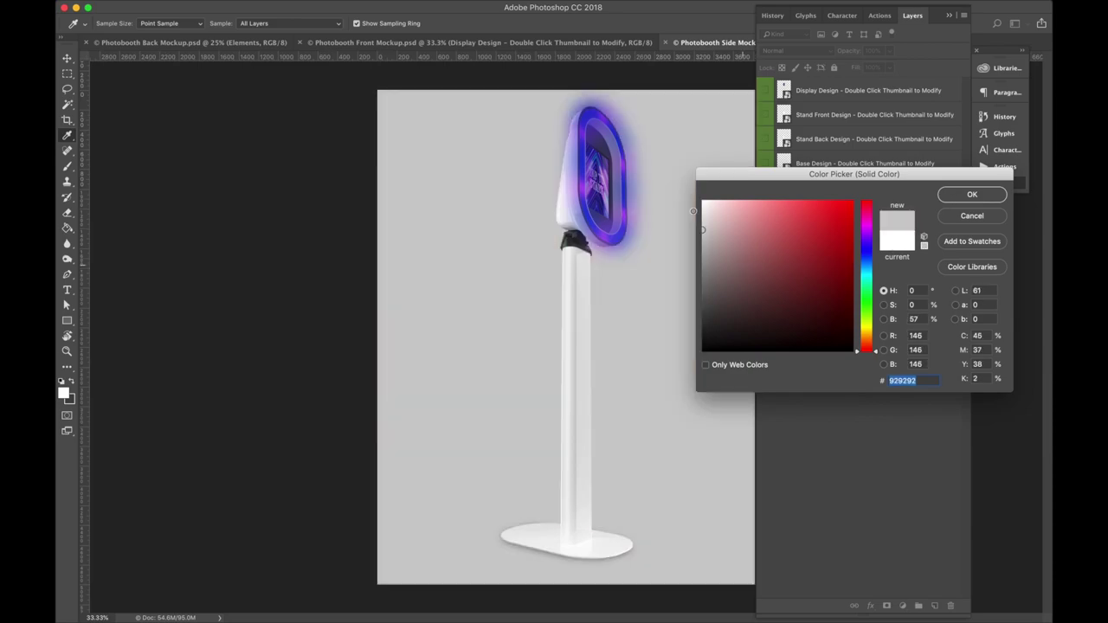
{"action": "left_click", "coordinate": [966, 194]}
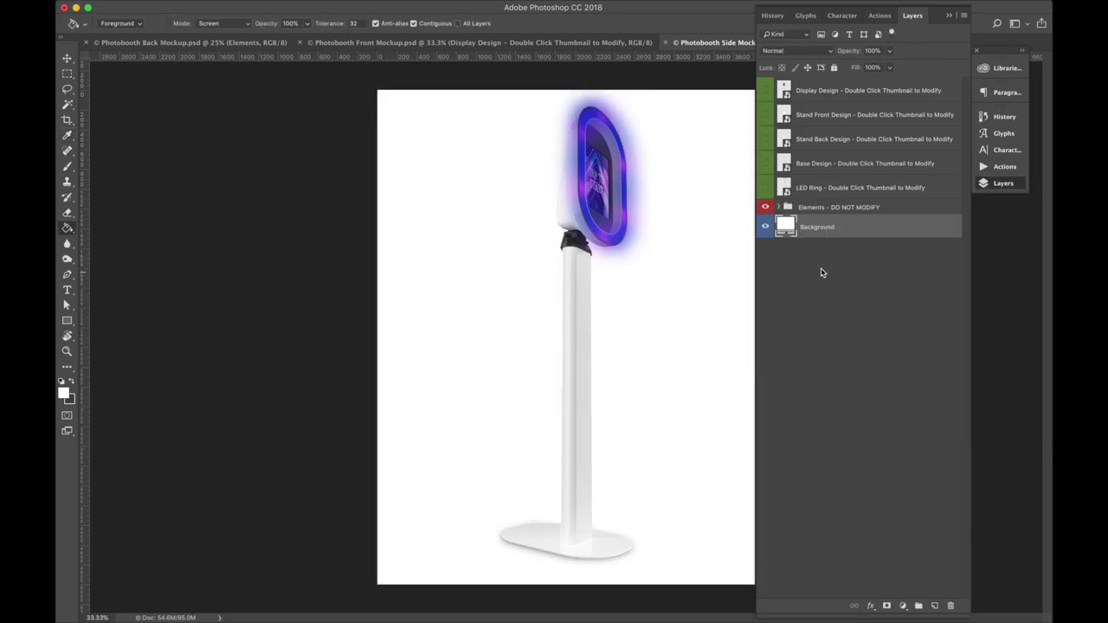
{"action": "left_click", "coordinate": [765, 230]}
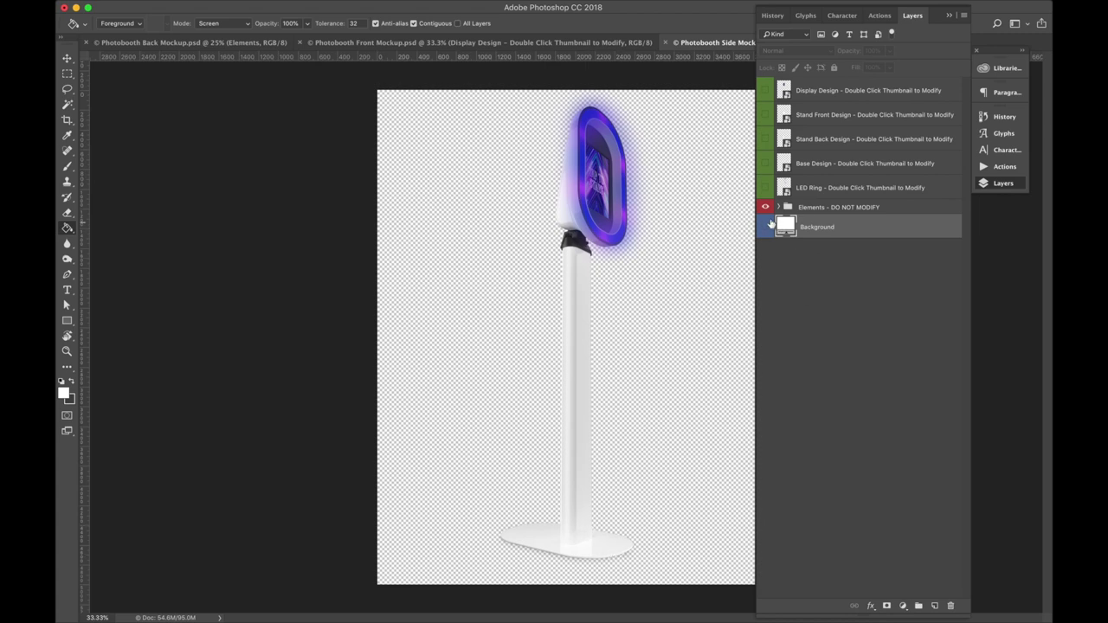
{"action": "left_click", "coordinate": [765, 226]}
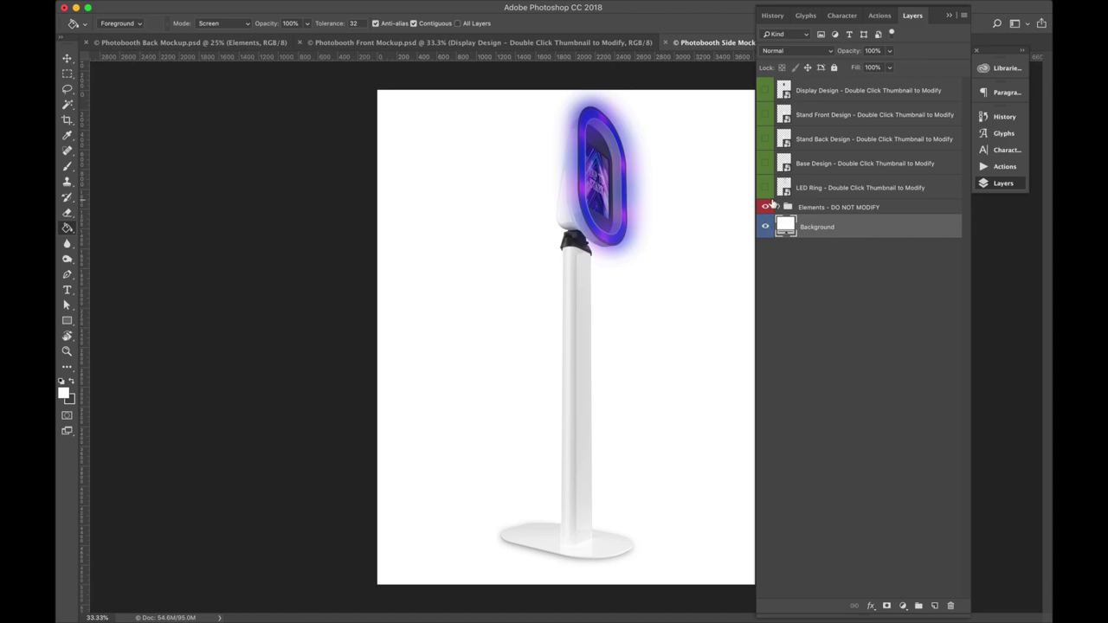
Inspect the side mockup's layers: the Elements group, LED Ring, Base, Stand Back and Display Design.
{"action": "left_click", "coordinate": [828, 208]}
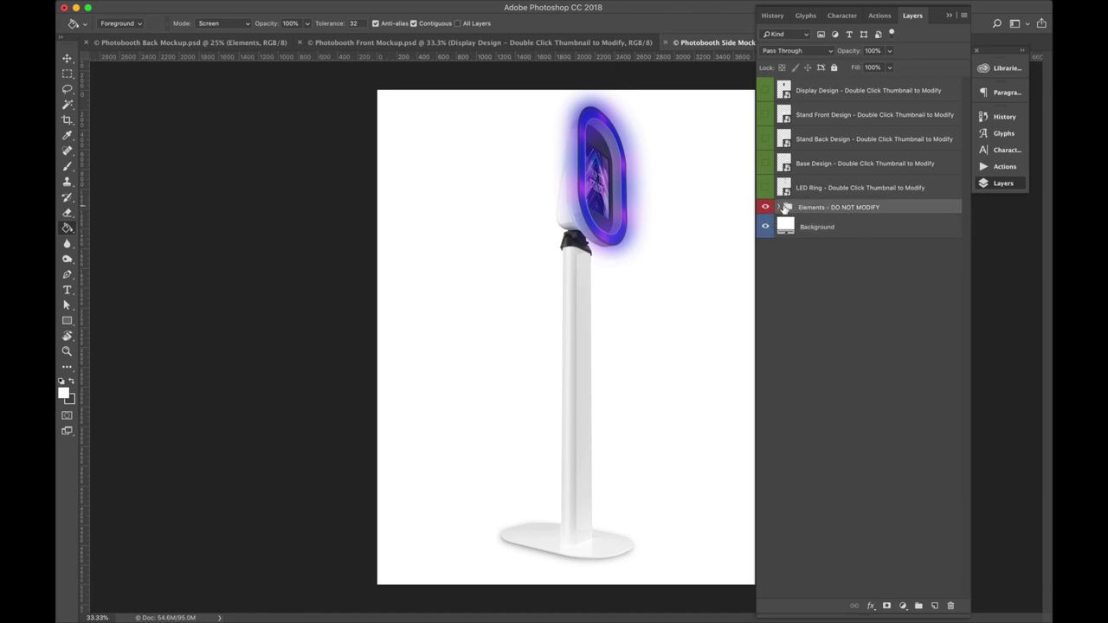
{"action": "left_click", "coordinate": [781, 208]}
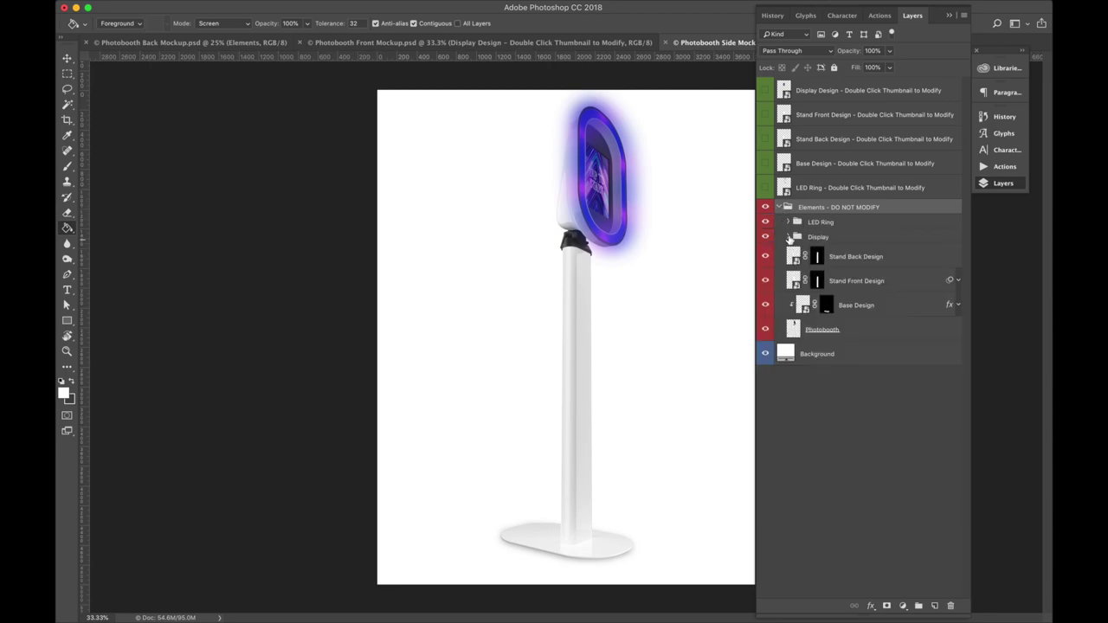
{"action": "left_click", "coordinate": [780, 208]}
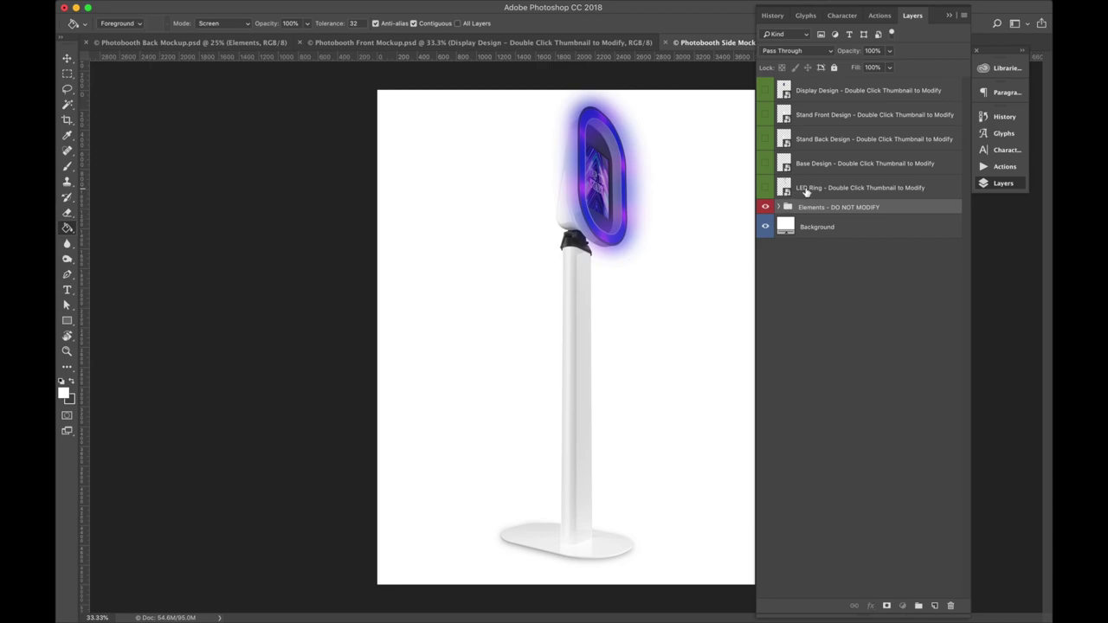
{"action": "left_click", "coordinate": [803, 191]}
{"action": "left_click", "coordinate": [822, 90], "text": "shift"}
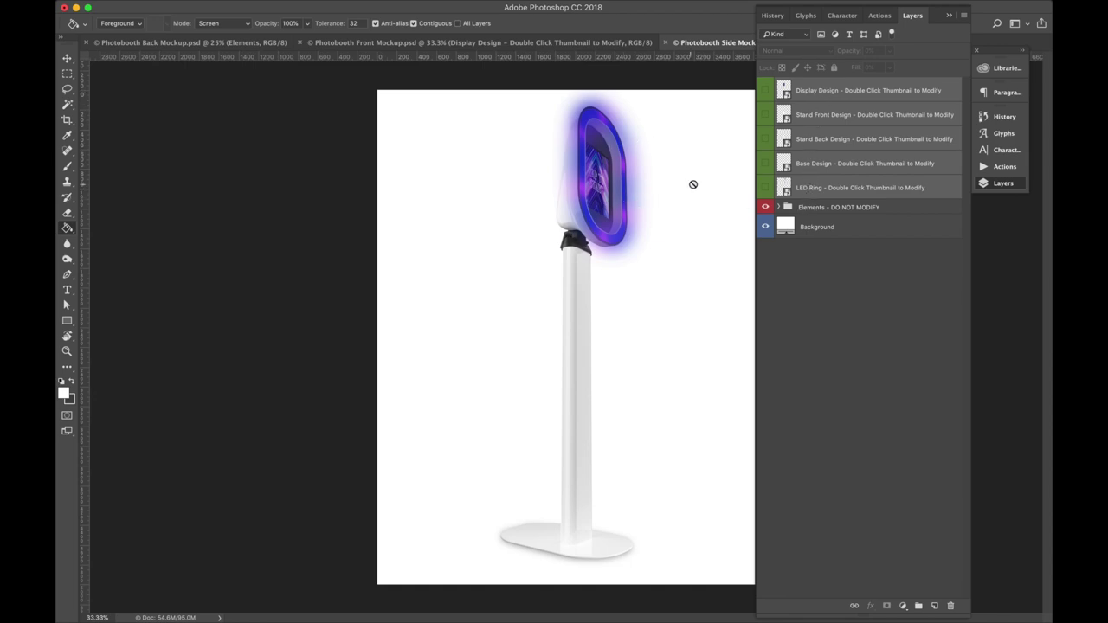
{"action": "left_click", "coordinate": [846, 211]}
{"action": "left_click", "coordinate": [807, 189]}
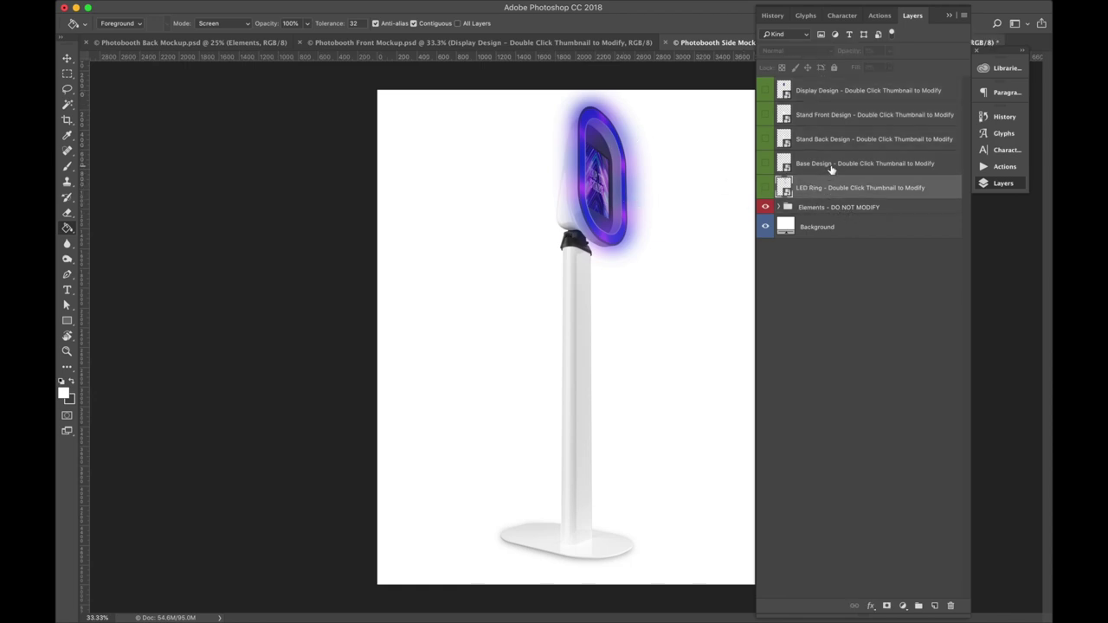
{"action": "left_click", "coordinate": [832, 169]}
{"action": "left_click", "coordinate": [839, 139]}
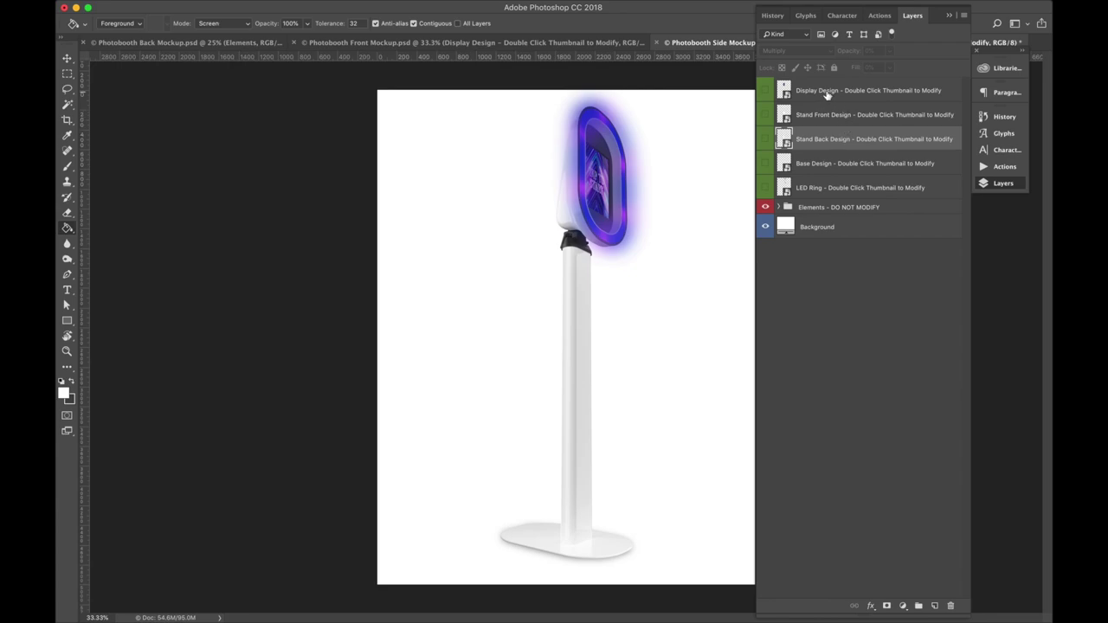
{"action": "left_click", "coordinate": [828, 95]}
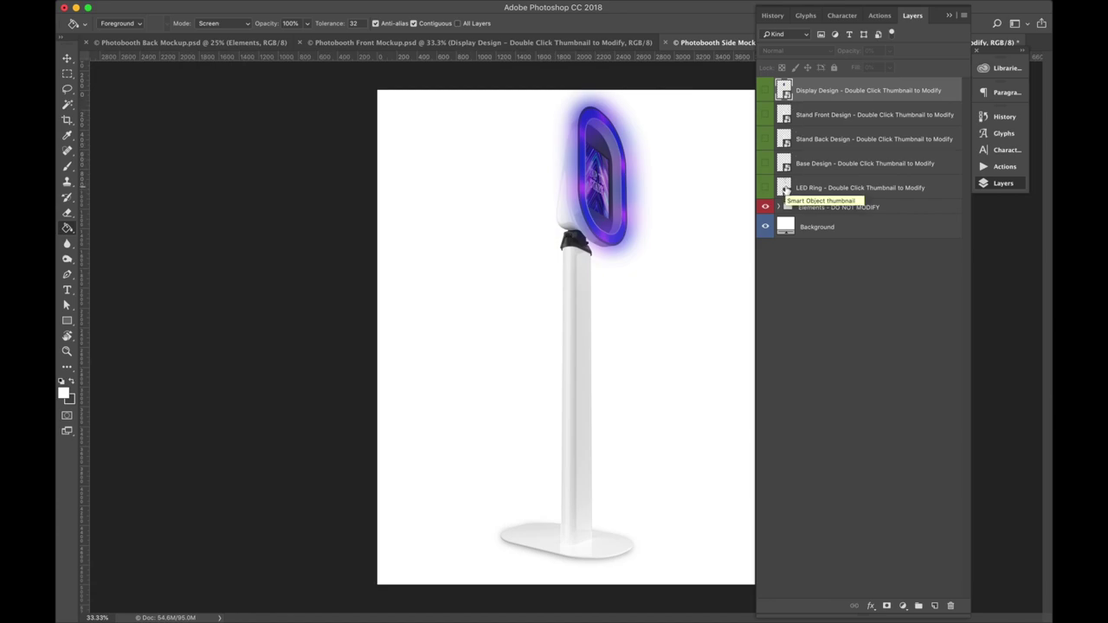
Compare the front and back mockups, then open the side mockup's Display Design smart object.
{"action": "left_click", "coordinate": [589, 43]}
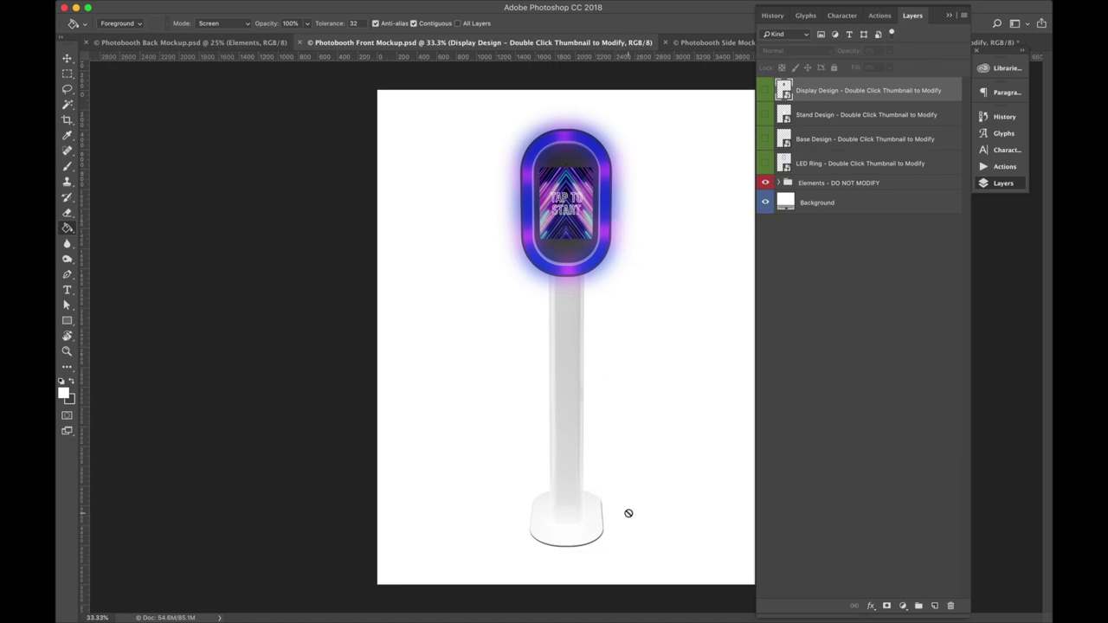
{"action": "left_click", "coordinate": [243, 43]}
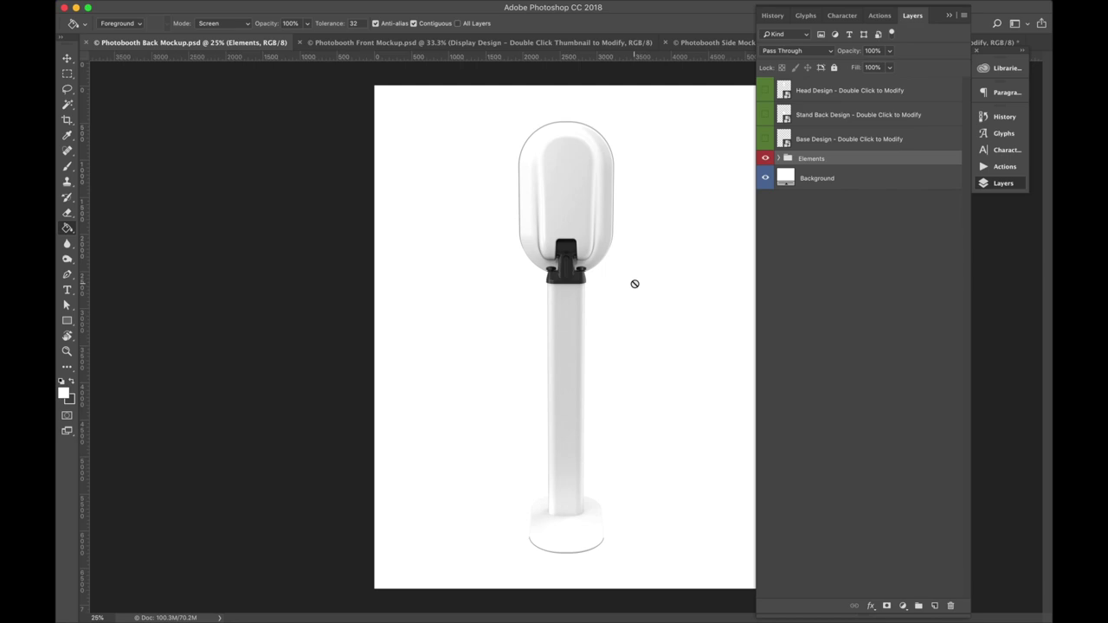
{"action": "left_click", "coordinate": [837, 136]}
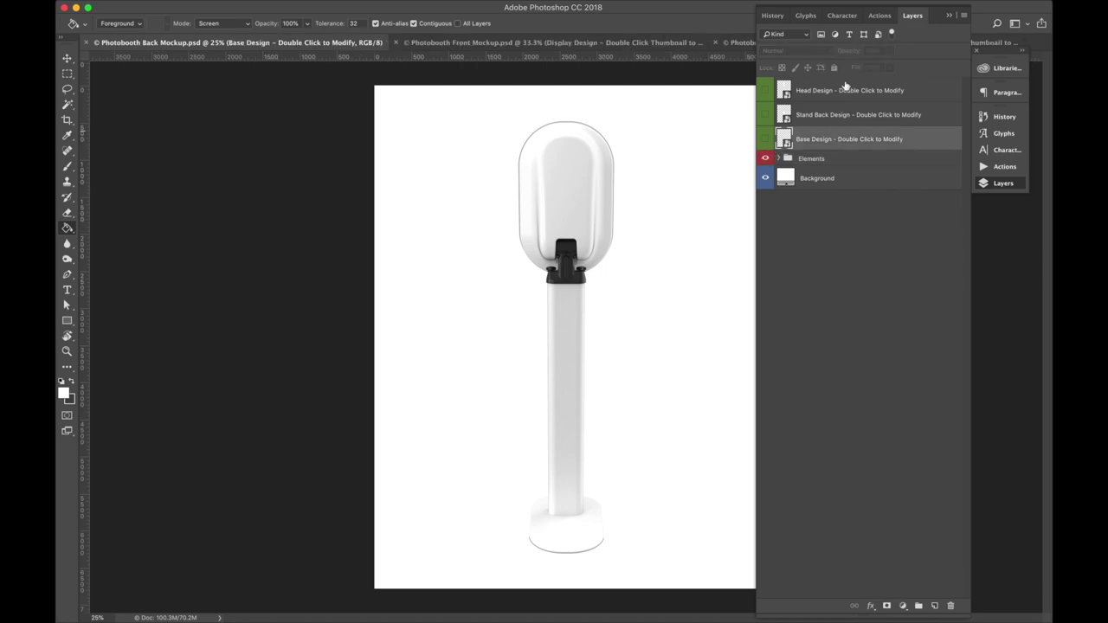
{"action": "left_click", "coordinate": [738, 44]}
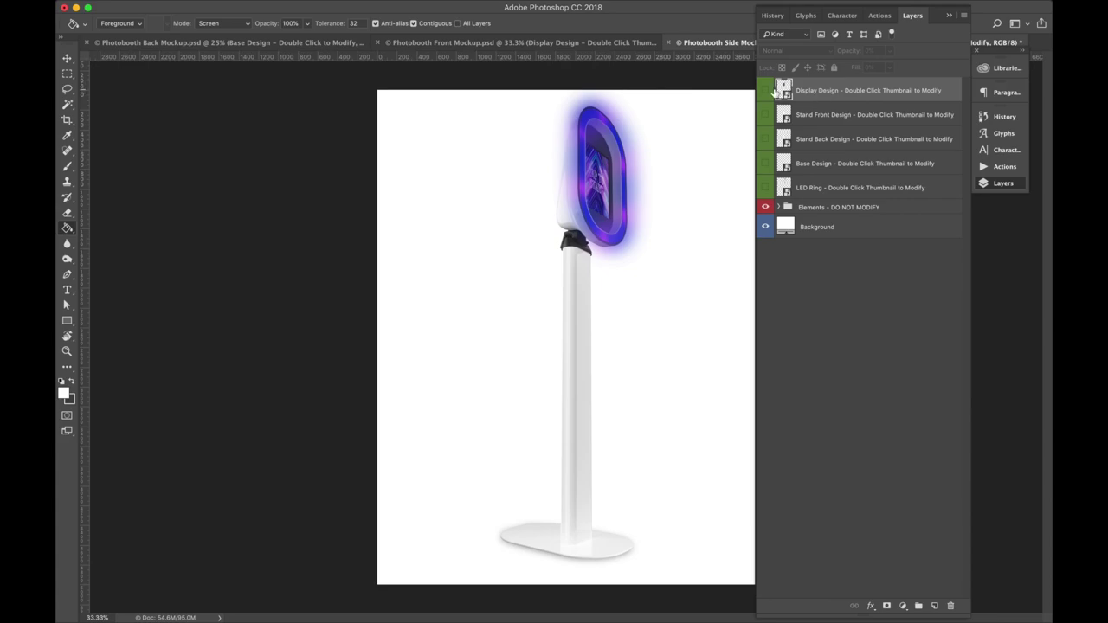
{"action": "double_click", "coordinate": [784, 89]}
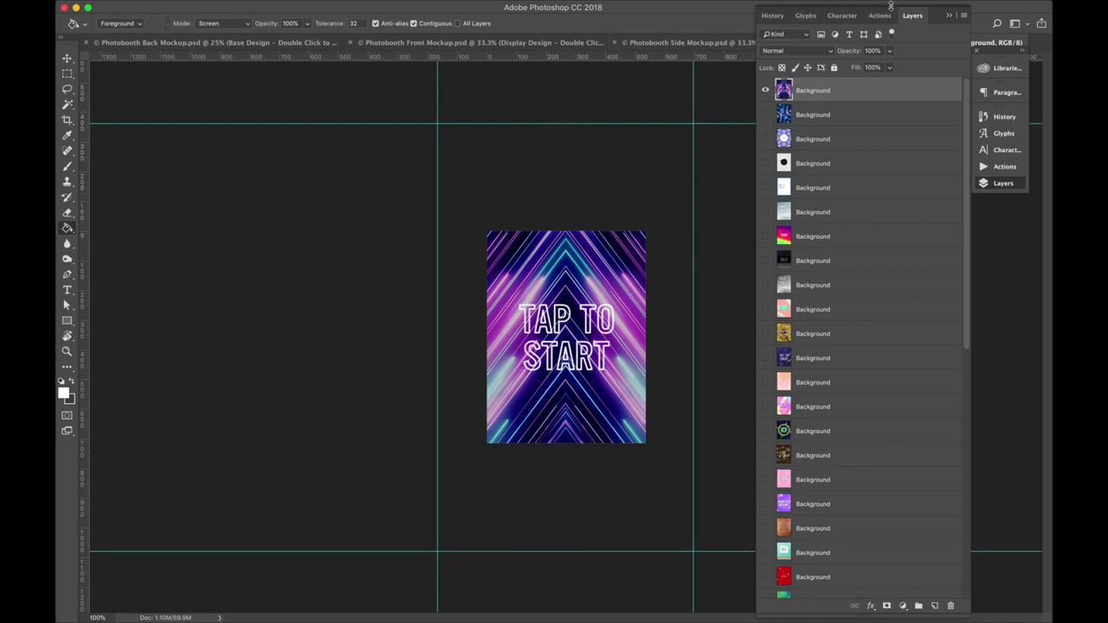
Float the Layers panel and position it near the top right of the screen.
{"action": "left_click_drag", "start_coordinate": [938, 19], "coordinate": [910, 122]}
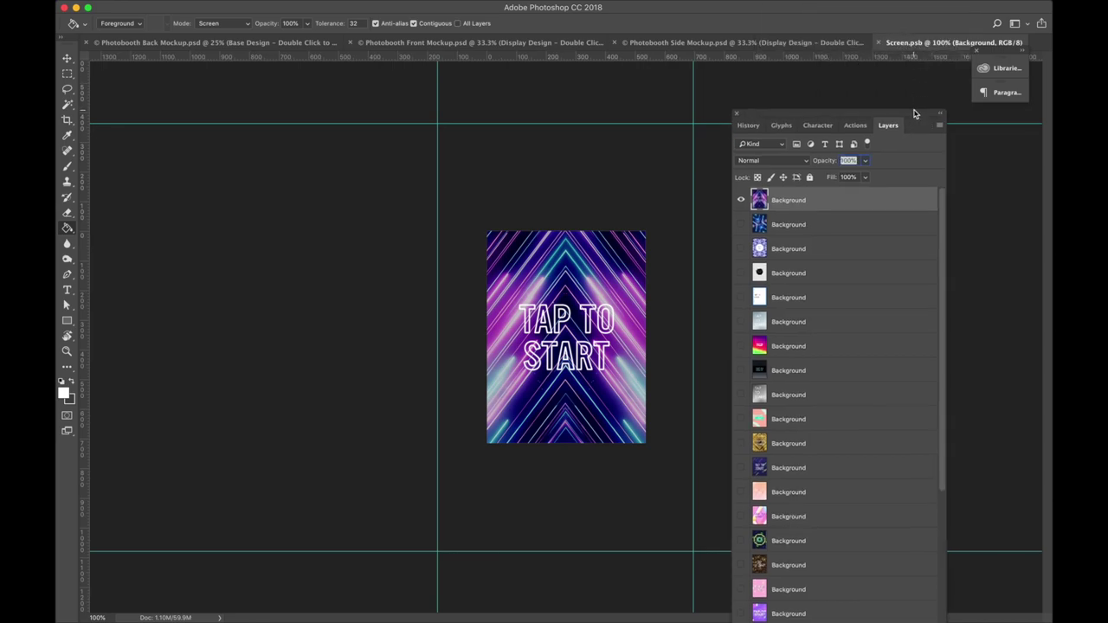
{"action": "left_click_drag", "start_coordinate": [915, 114], "coordinate": [958, 20]}
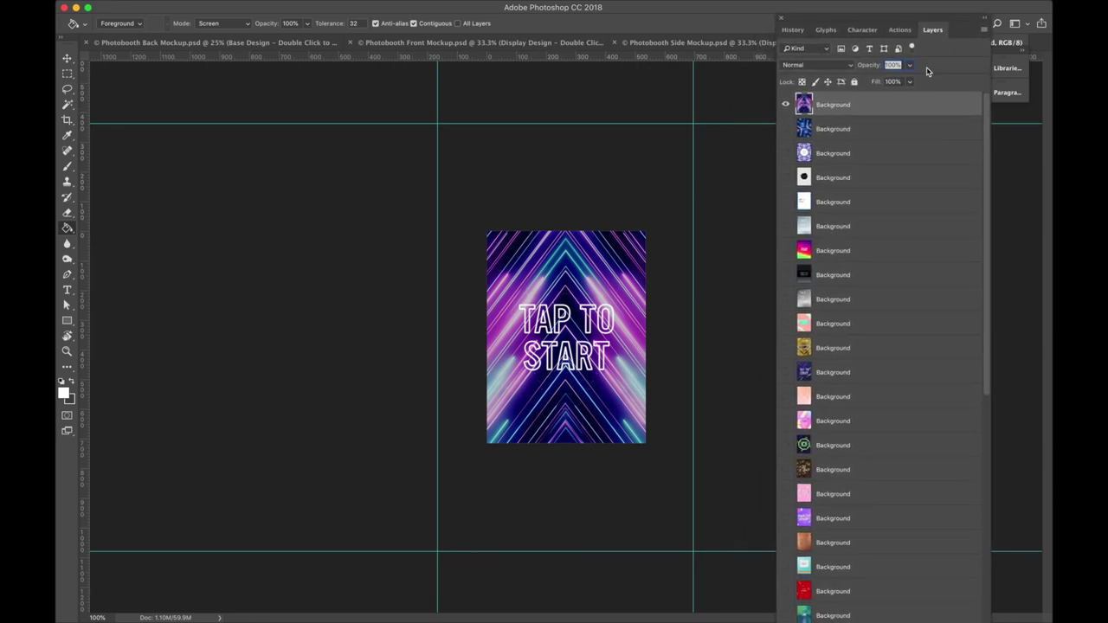
{"action": "scroll", "coordinate": [824, 153], "scroll_direction": "down", "scroll_amount": 2}
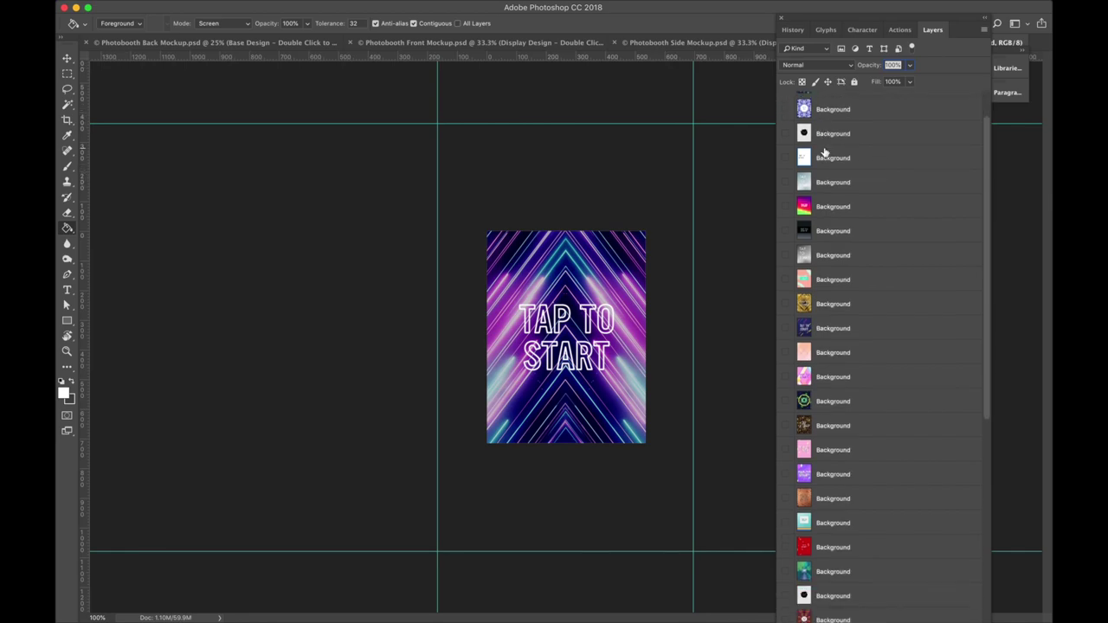
{"action": "scroll", "coordinate": [823, 153], "scroll_direction": "down", "scroll_amount": 10}
{"action": "scroll", "coordinate": [844, 605], "scroll_direction": "up", "scroll_amount": 10}
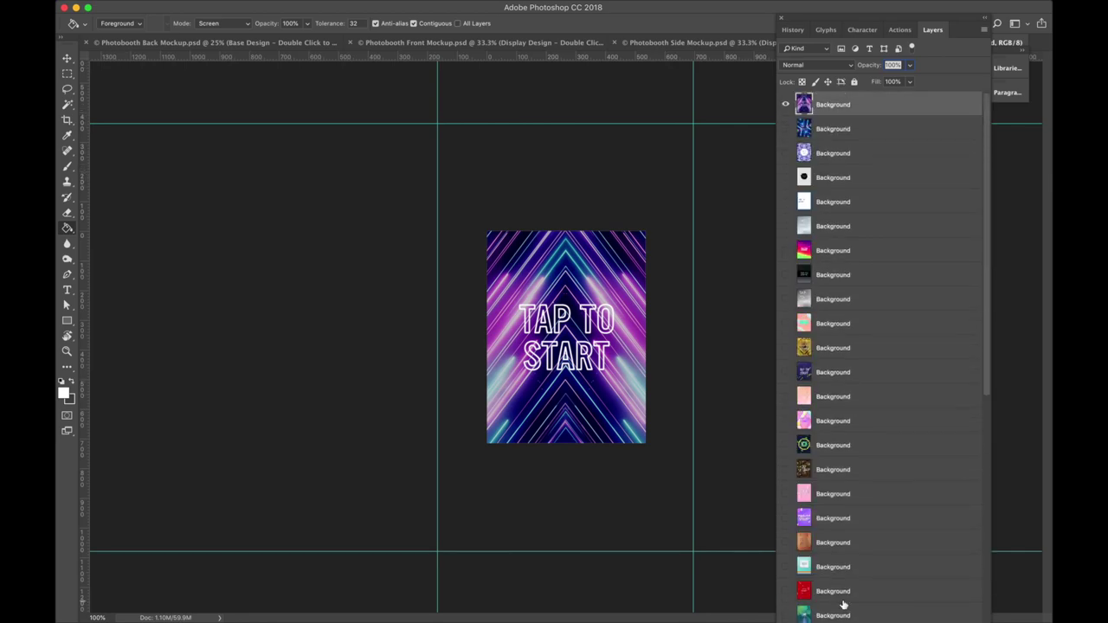
{"action": "left_click_drag", "start_coordinate": [960, 19], "coordinate": [962, 6]}
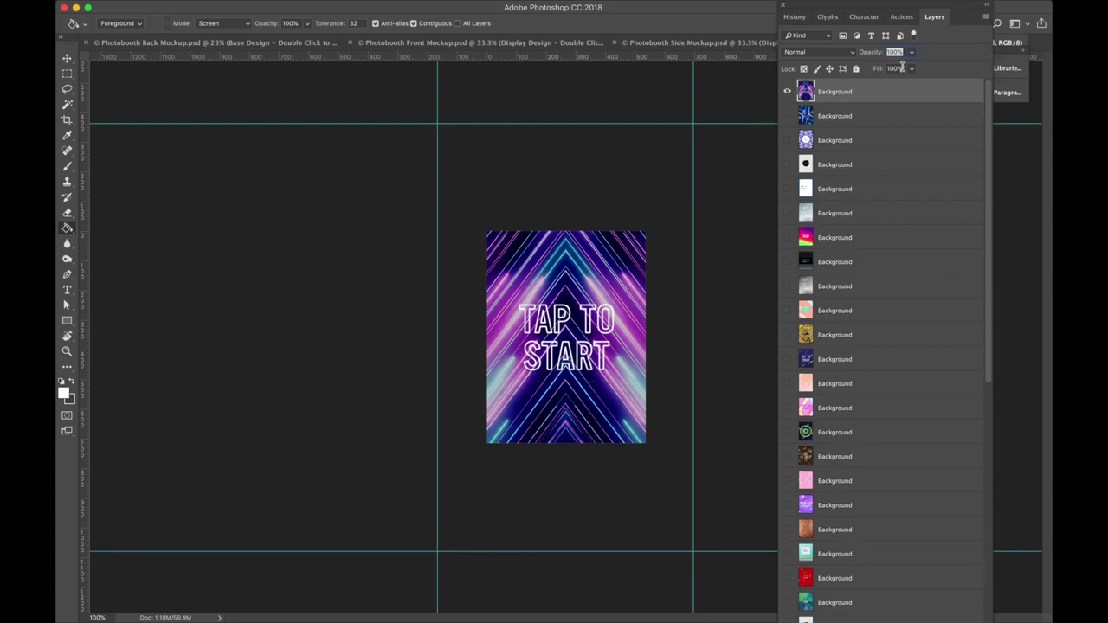
Hide the top screen design and preview the next designs, including magenta and pink, hiding each.
{"action": "left_click", "coordinate": [788, 92]}
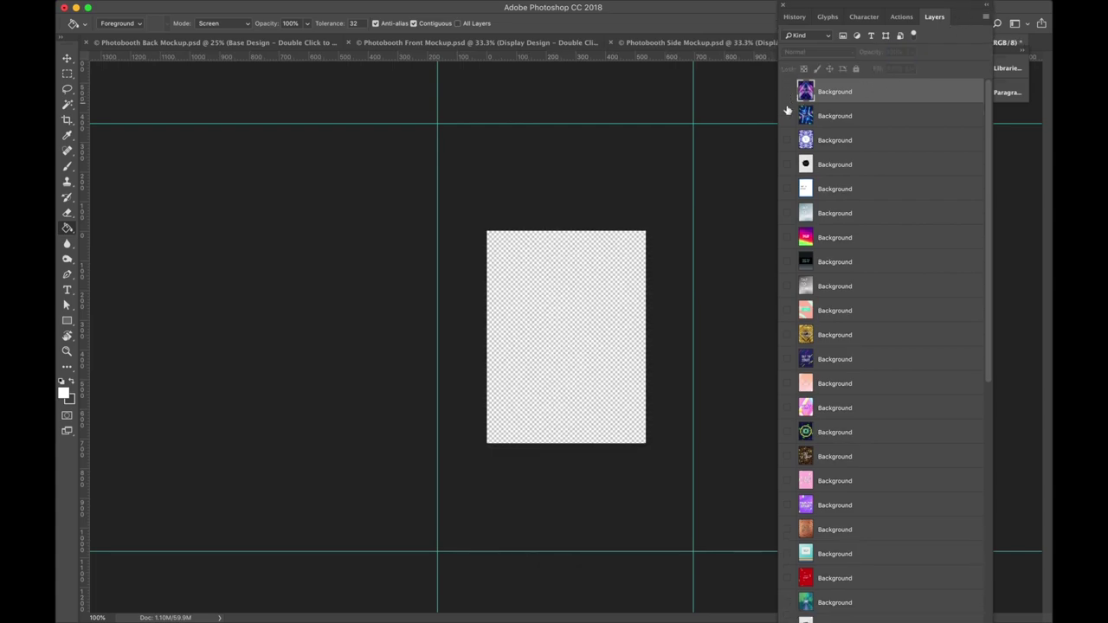
{"action": "left_click", "coordinate": [787, 115]}
{"action": "left_click", "coordinate": [788, 115]}
{"action": "left_click", "coordinate": [787, 139]}
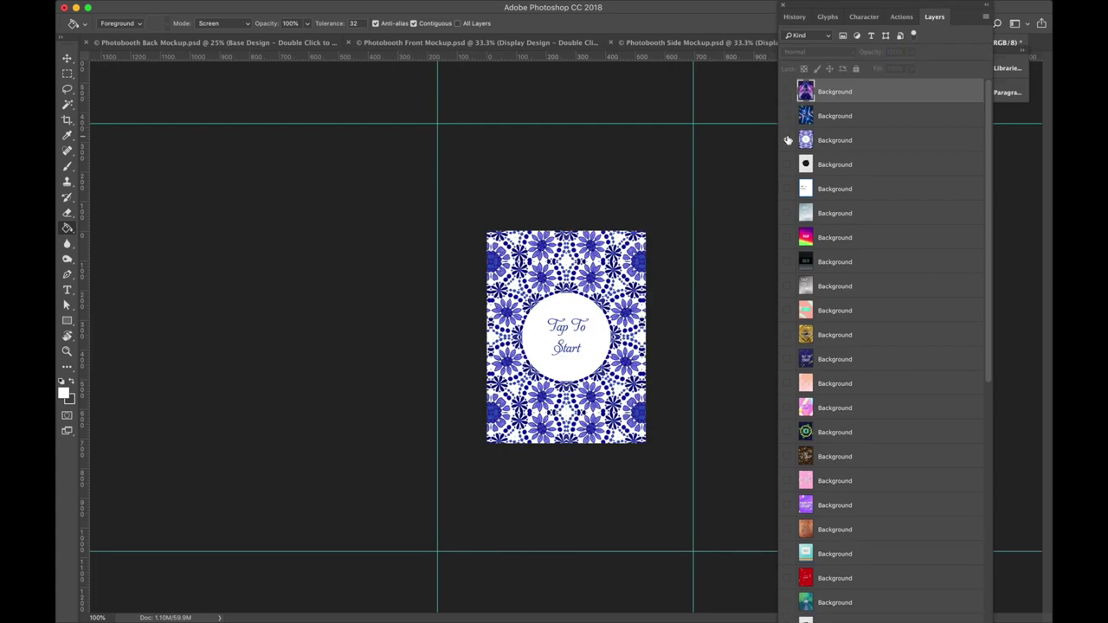
{"action": "left_click", "coordinate": [787, 139]}
{"action": "left_click", "coordinate": [787, 238]}
{"action": "left_click", "coordinate": [788, 238]}
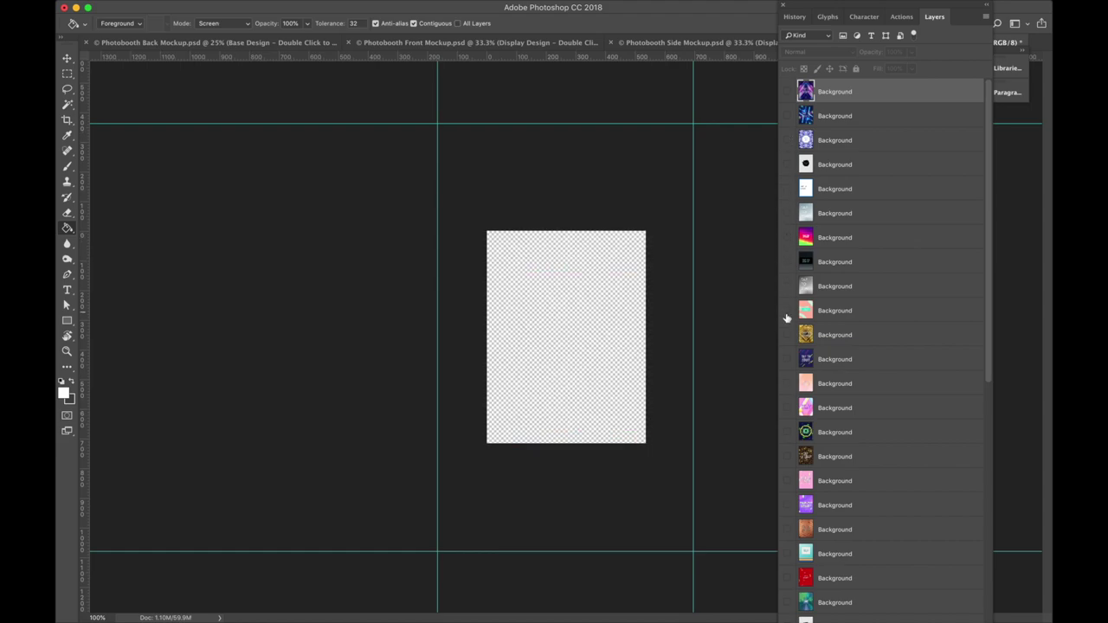
{"action": "left_click", "coordinate": [787, 311]}
{"action": "left_click", "coordinate": [786, 313]}
Preview the pink and dark blue TAP TO START designs, then hide them too.
{"action": "scroll", "coordinate": [780, 420], "scroll_direction": "down", "scroll_amount": 5}
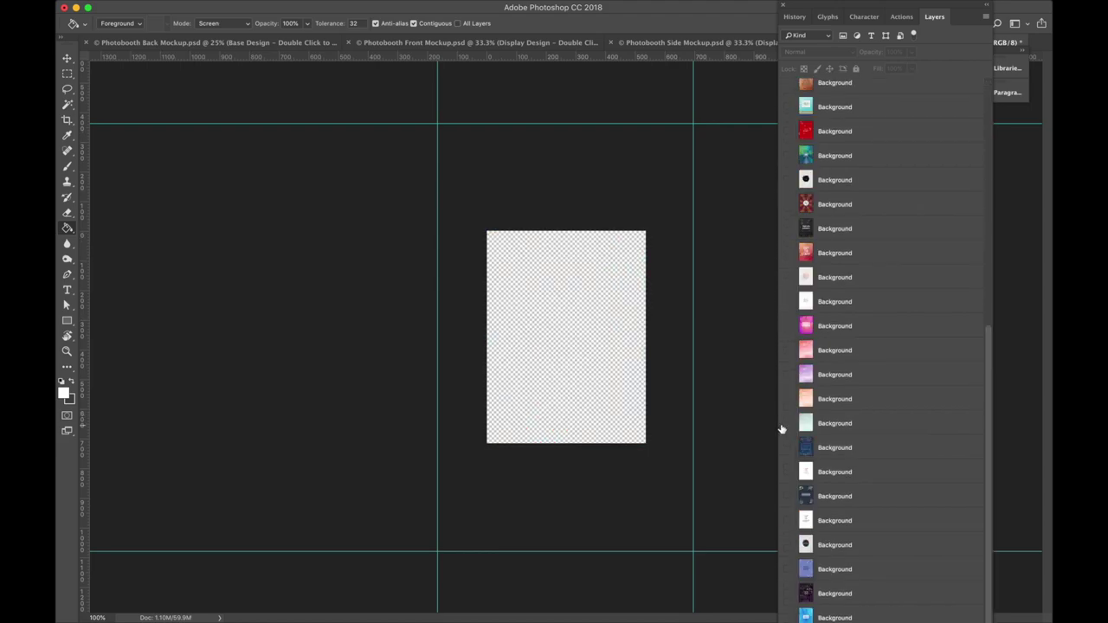
{"action": "left_click", "coordinate": [788, 351]}
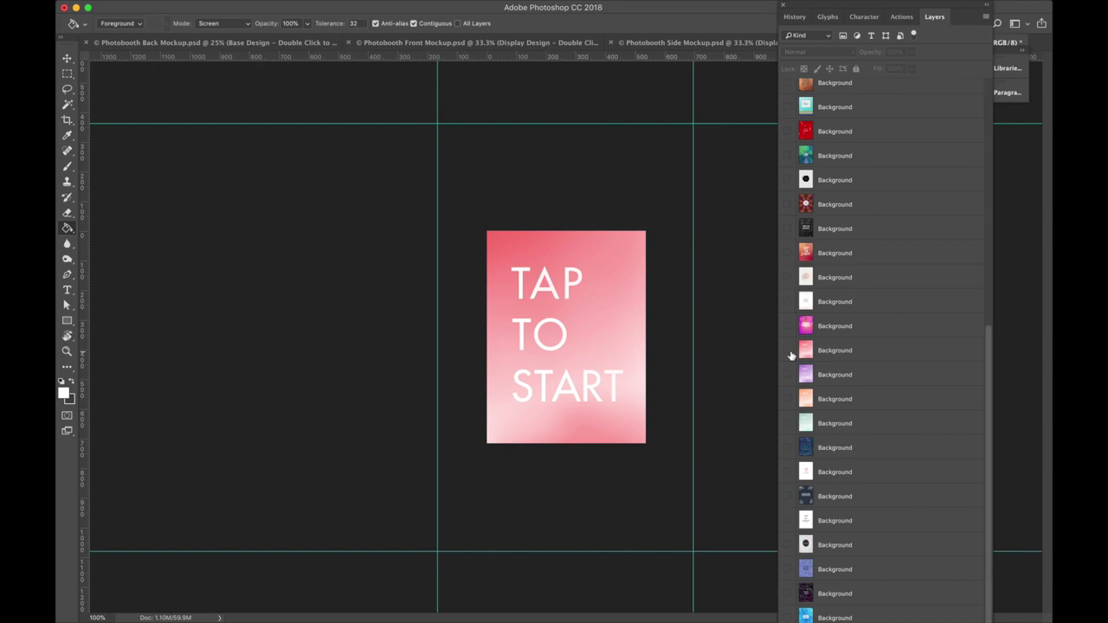
{"action": "left_click", "coordinate": [787, 351]}
{"action": "left_click", "coordinate": [789, 448]}
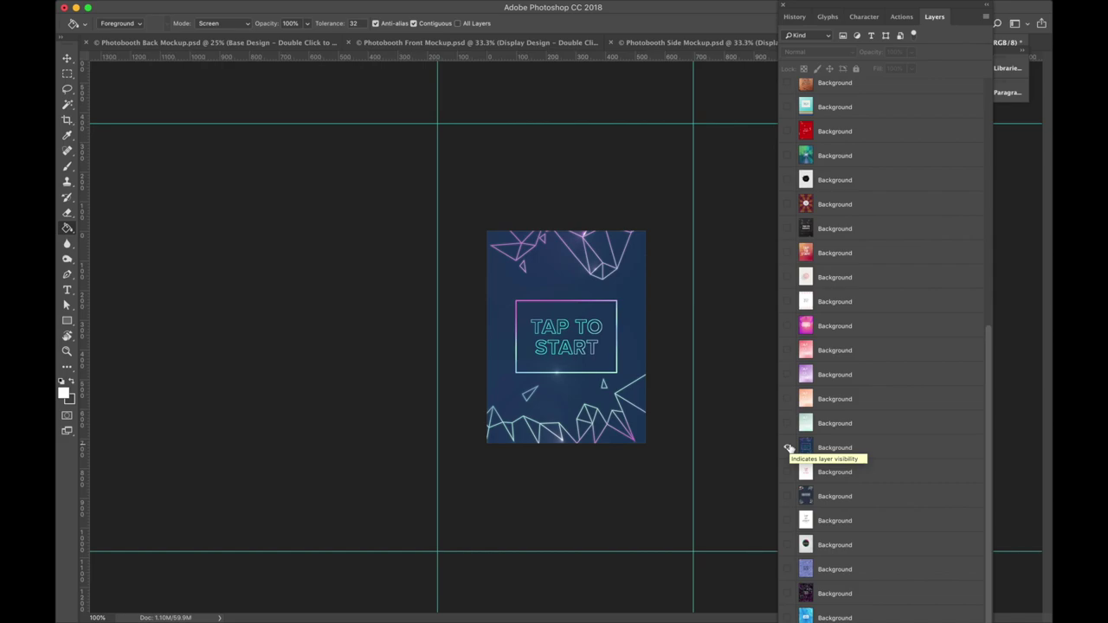
{"action": "left_click", "coordinate": [787, 448]}
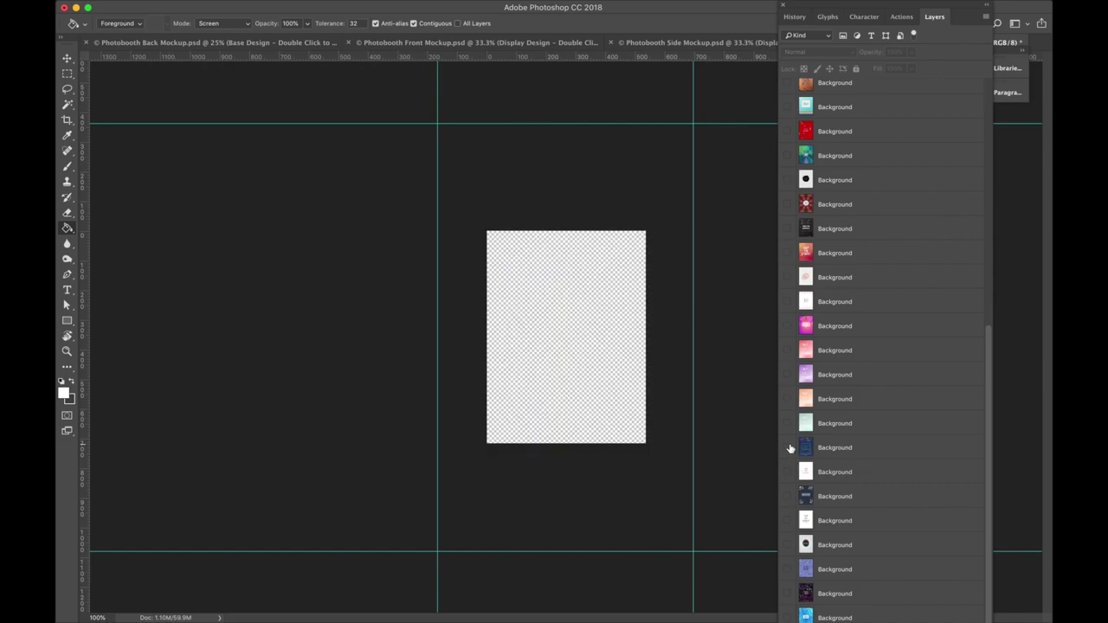
{"action": "scroll", "coordinate": [789, 450], "scroll_direction": "up", "scroll_amount": 10}
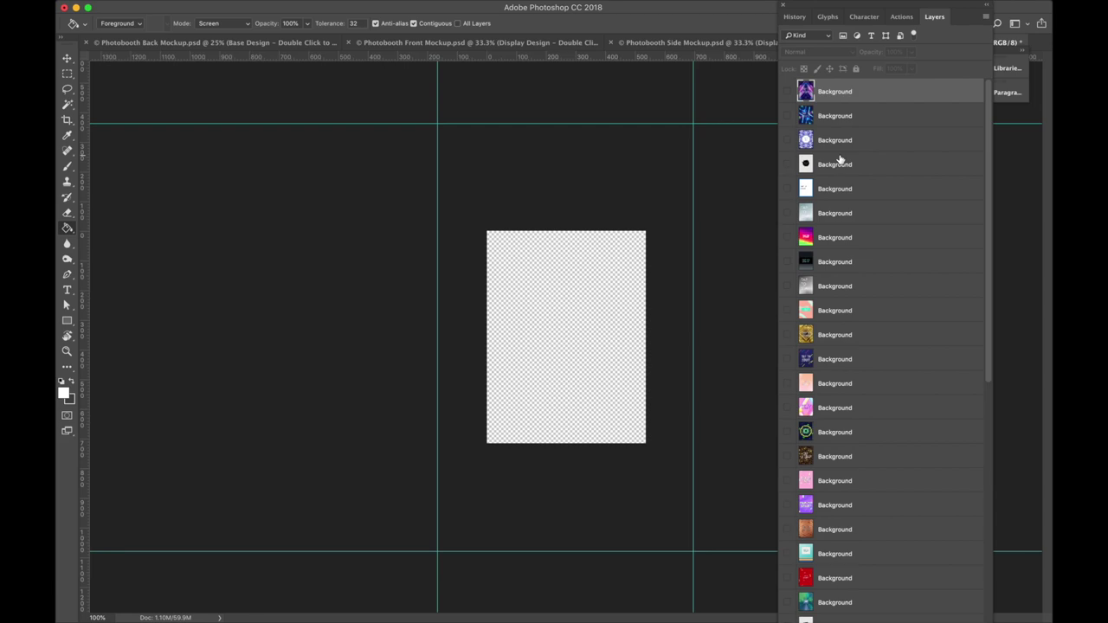
Dock the Layers panel on the left and add a new empty layer at the top.
{"action": "key", "text": "F11"}
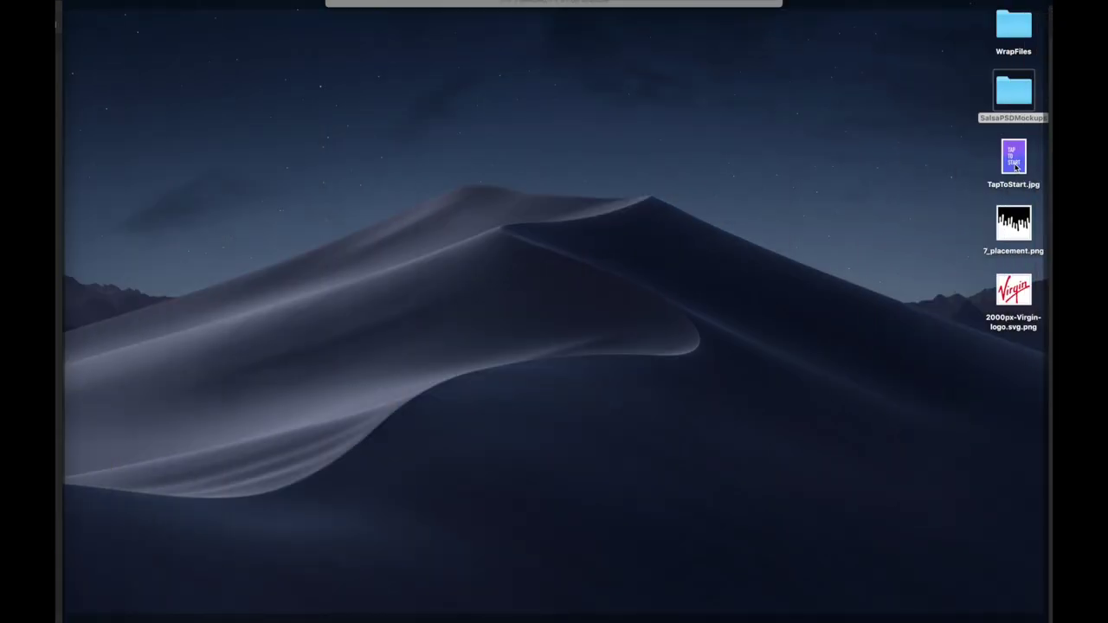
{"action": "left_click_drag", "start_coordinate": [1014, 165], "coordinate": [860, 117]}
{"action": "key", "text": "F11"}
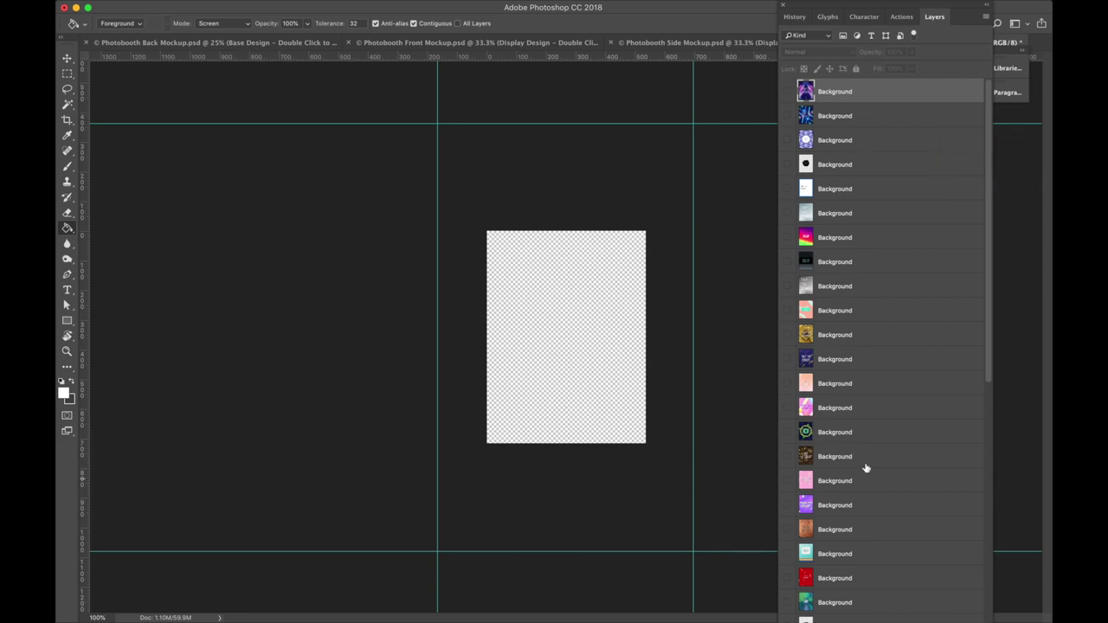
{"action": "scroll", "coordinate": [903, 410], "scroll_direction": "down", "scroll_amount": 10}
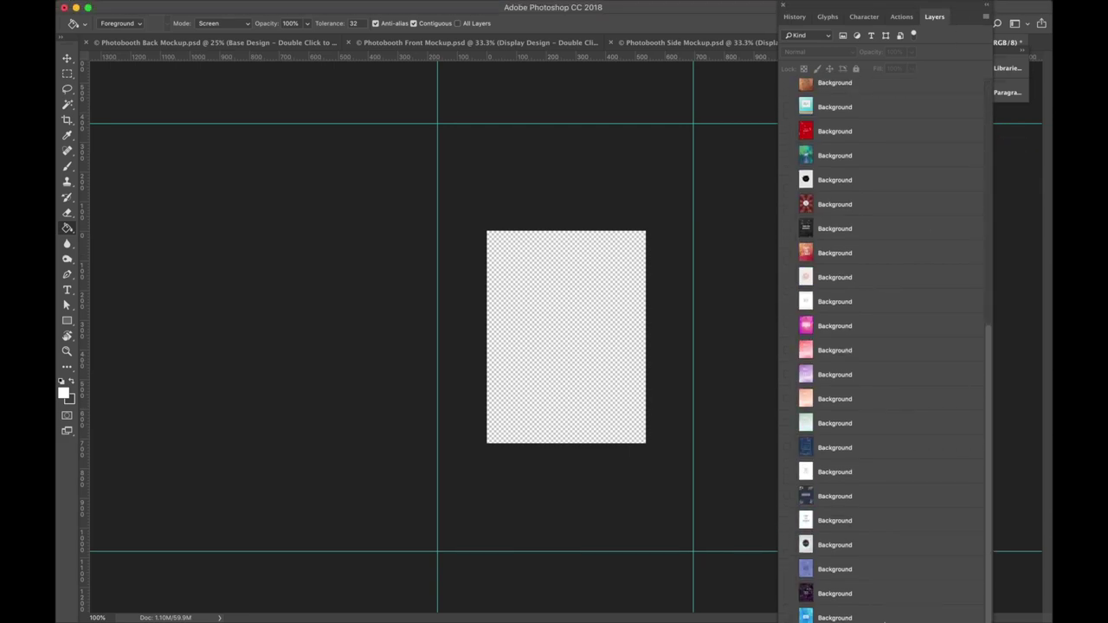
{"action": "left_click_drag", "start_coordinate": [955, 10], "coordinate": [901, 6]}
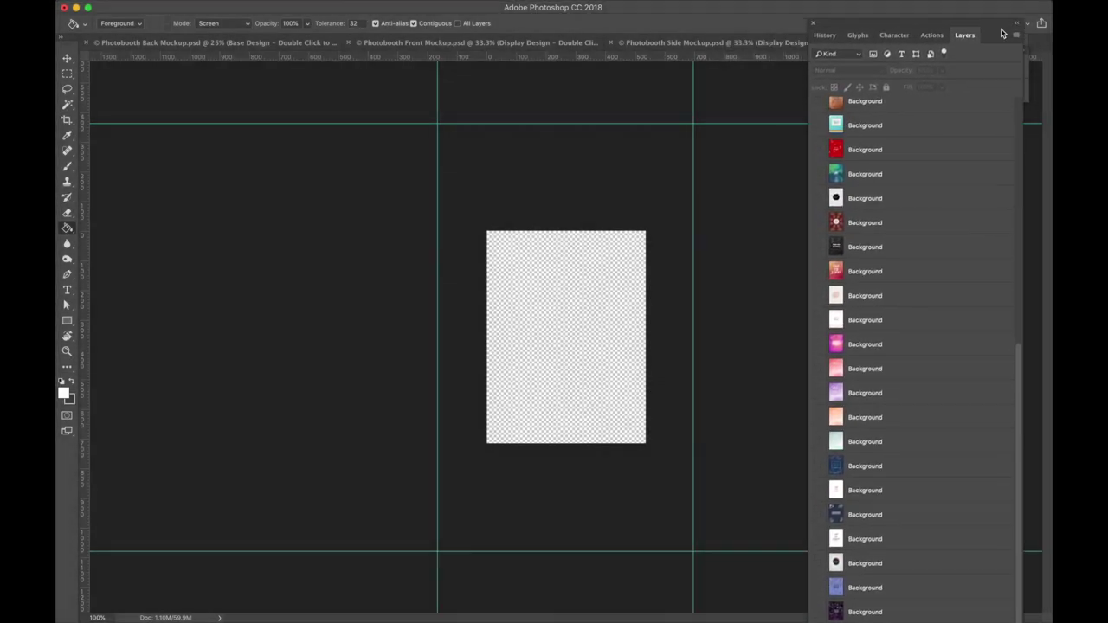
{"action": "key", "text": "ctrl+alt+Left"}
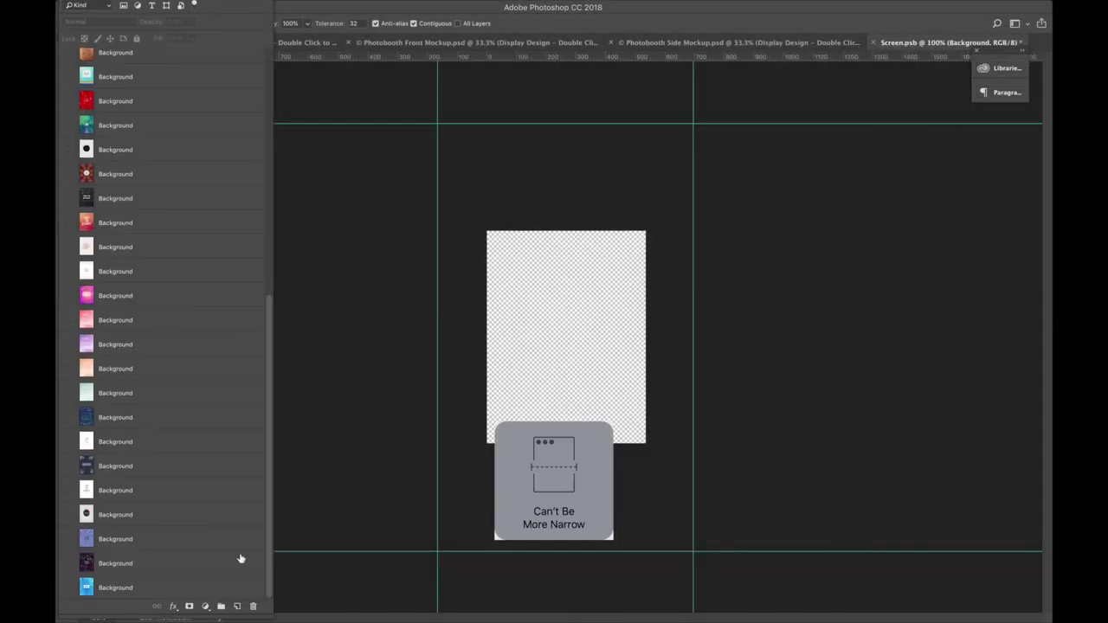
{"action": "left_click", "coordinate": [237, 605]}
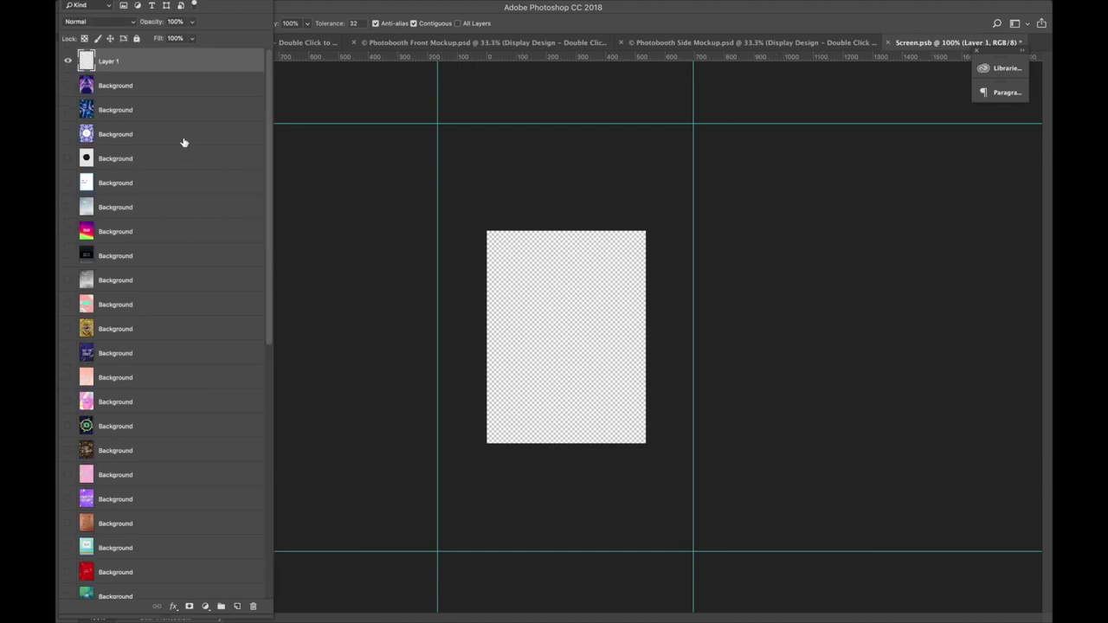
Place TapToStart.jpg from the desktop onto the canvas and scale it to fill the screen.
{"action": "key", "text": "F11"}
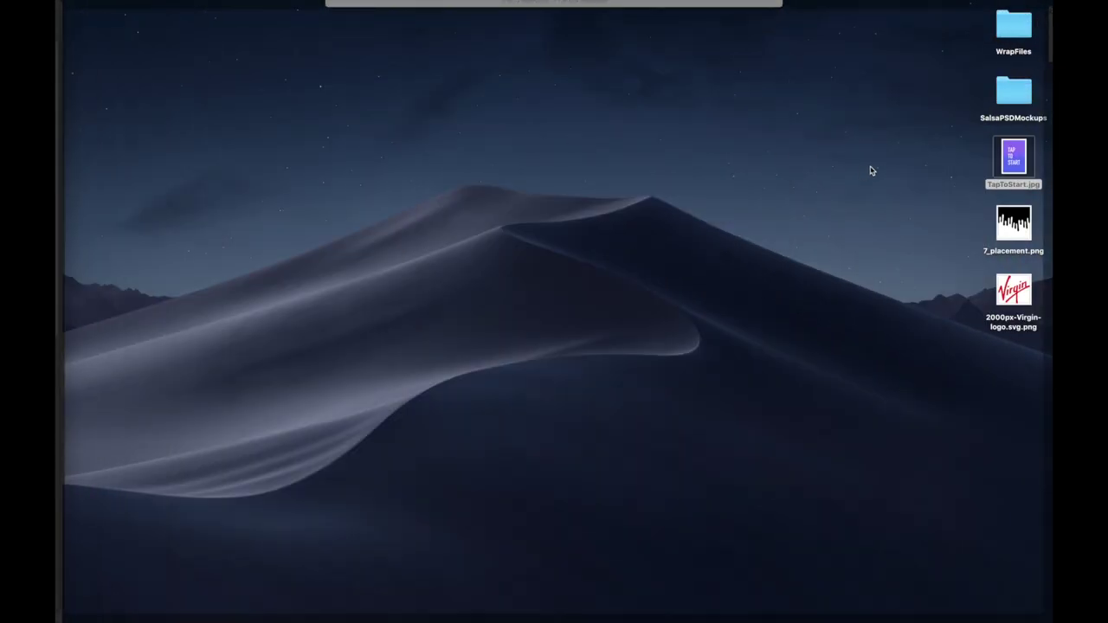
{"action": "left_click_drag", "start_coordinate": [1020, 177], "coordinate": [566, 334]}
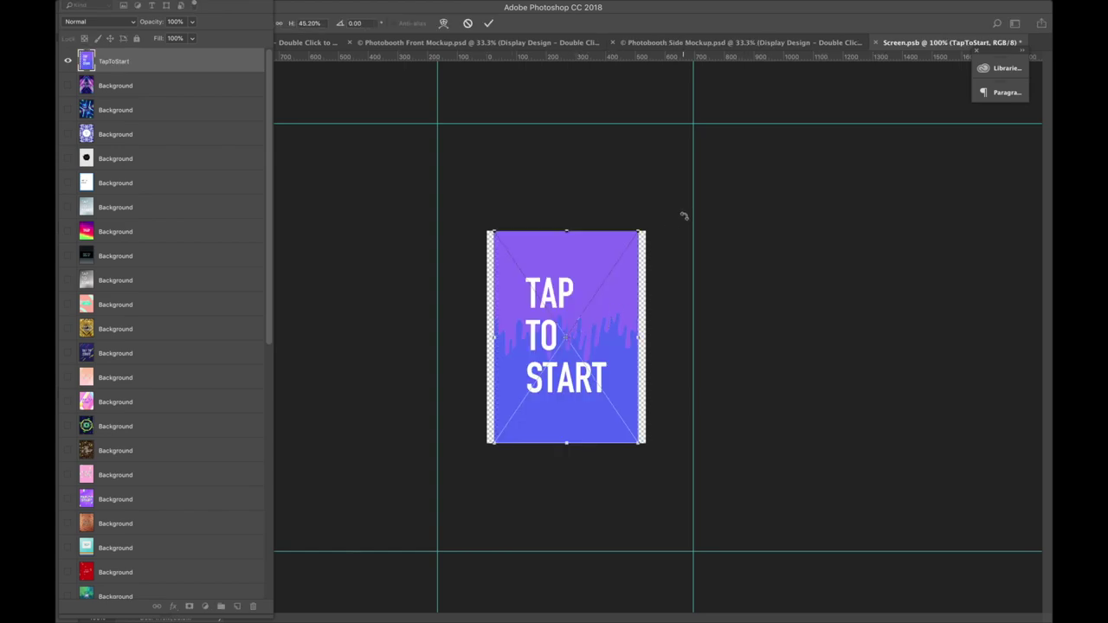
{"action": "left_click_drag", "start_coordinate": [628, 291], "coordinate": [620, 291]}
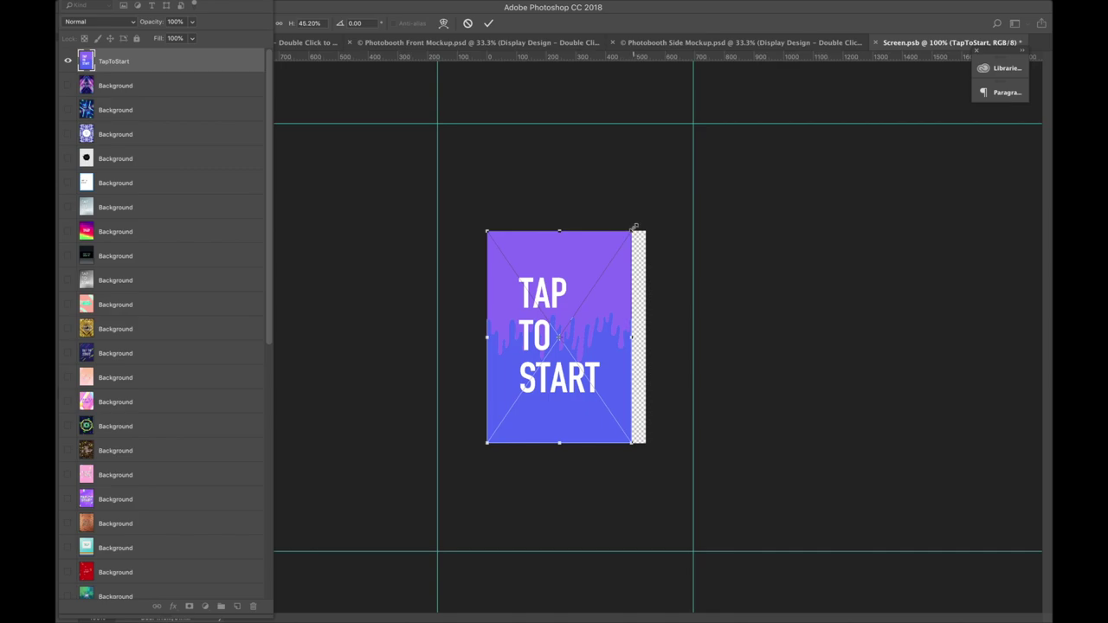
{"action": "left_click_drag", "start_coordinate": [633, 227], "coordinate": [652, 213]}
{"action": "left_click_drag", "start_coordinate": [625, 262], "coordinate": [624, 271]}
{"action": "key", "text": "Return"}
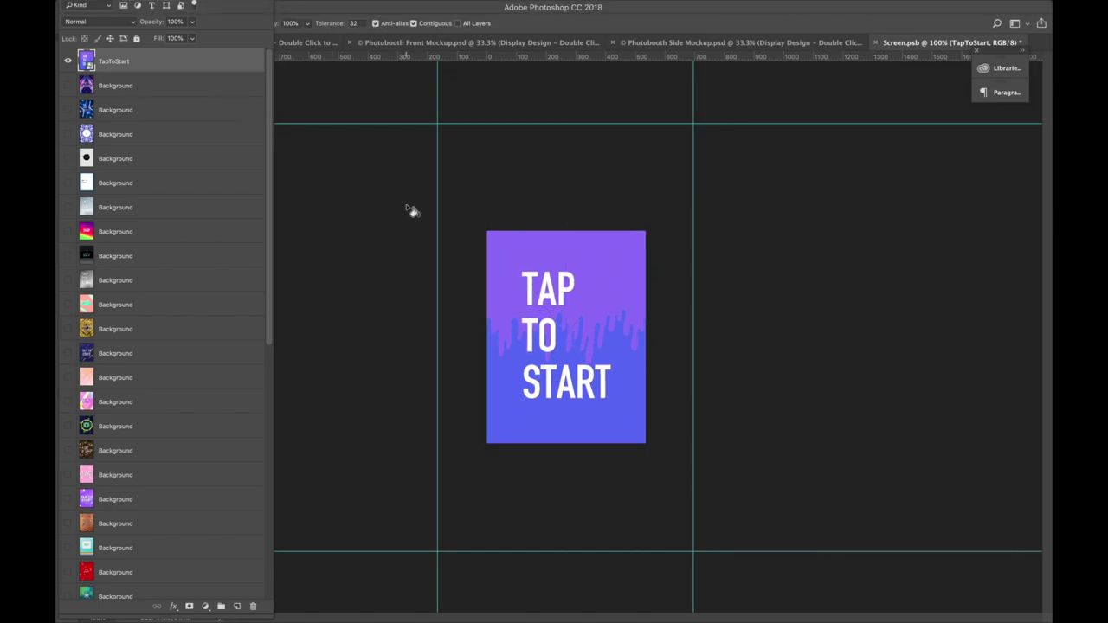
Save Screen.psb and close it, returning to the Photobooth Side Mockup.
{"action": "key", "text": "super+s"}
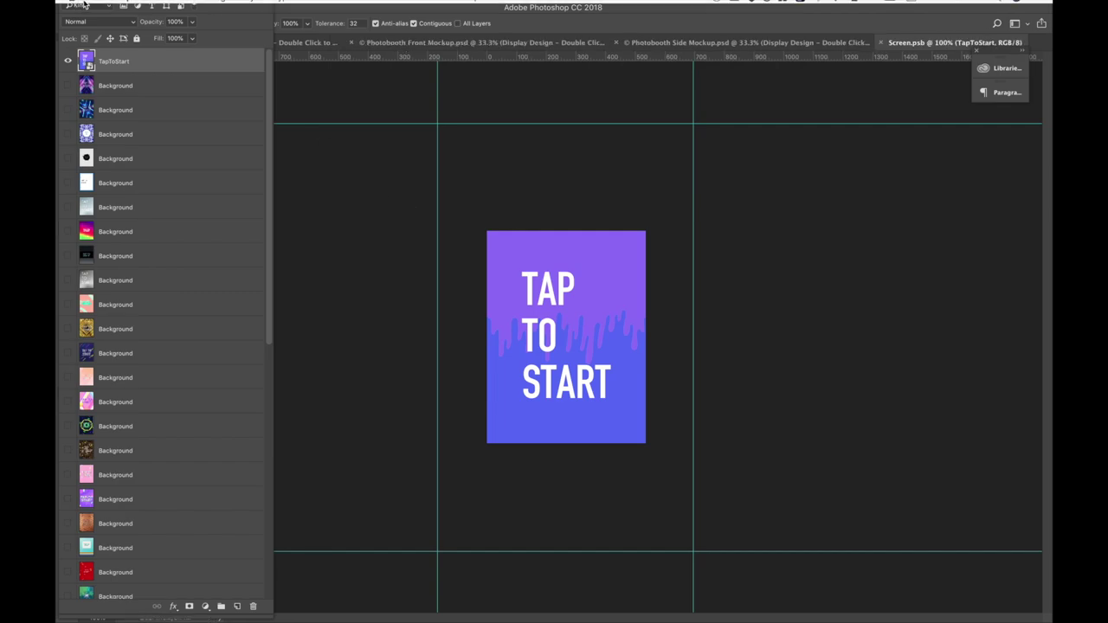
{"action": "left_click", "coordinate": [163, 8]}
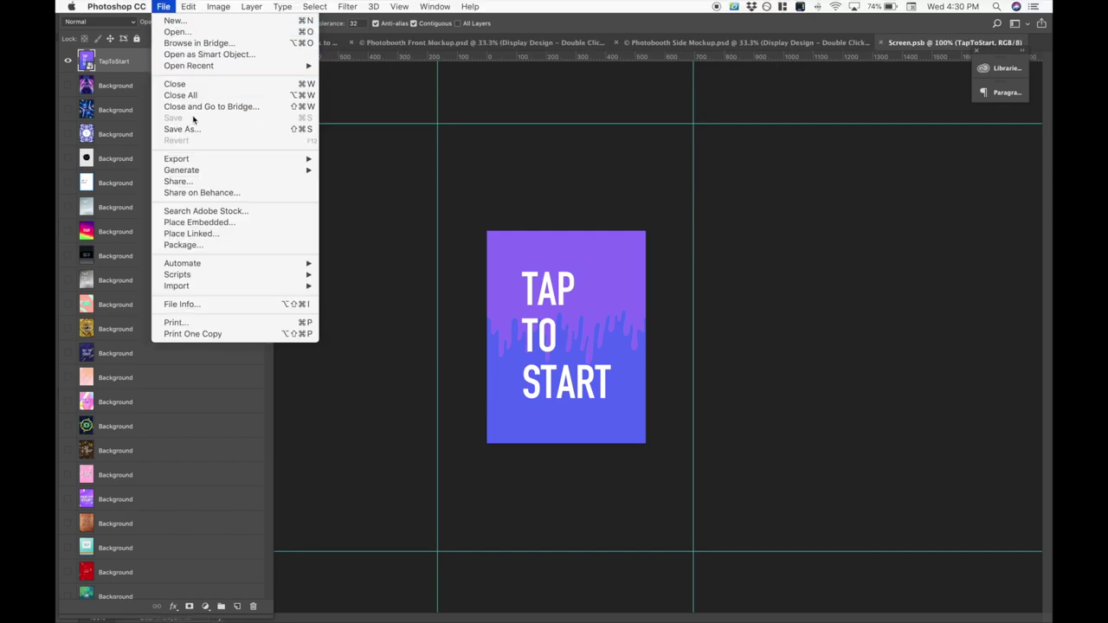
{"action": "left_click", "coordinate": [413, 152]}
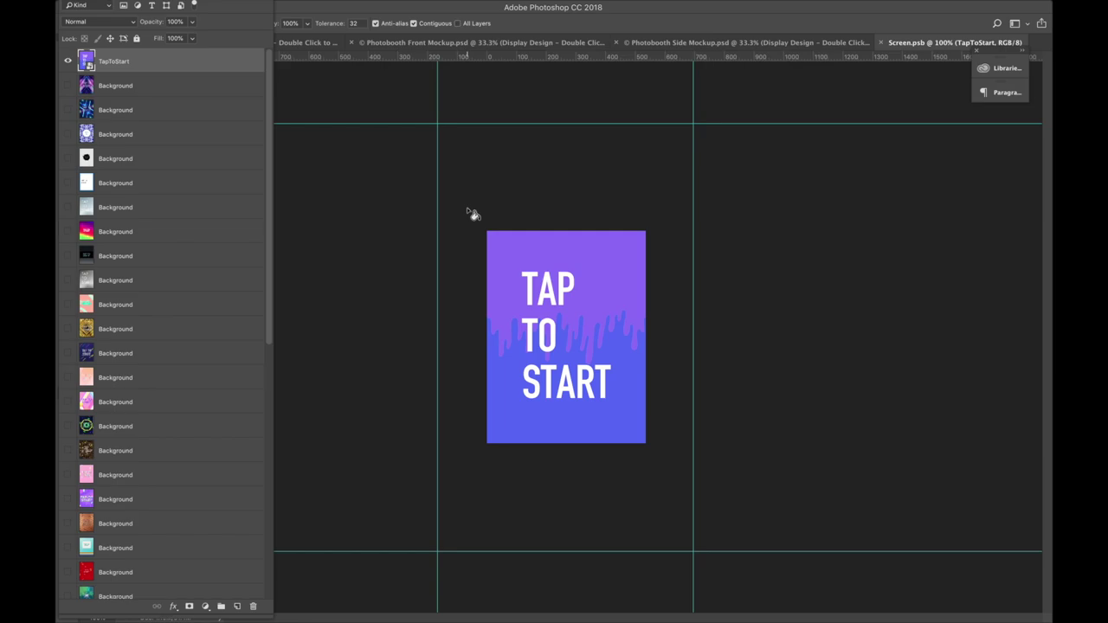
{"action": "mouse_move", "coordinate": [220, 17]}
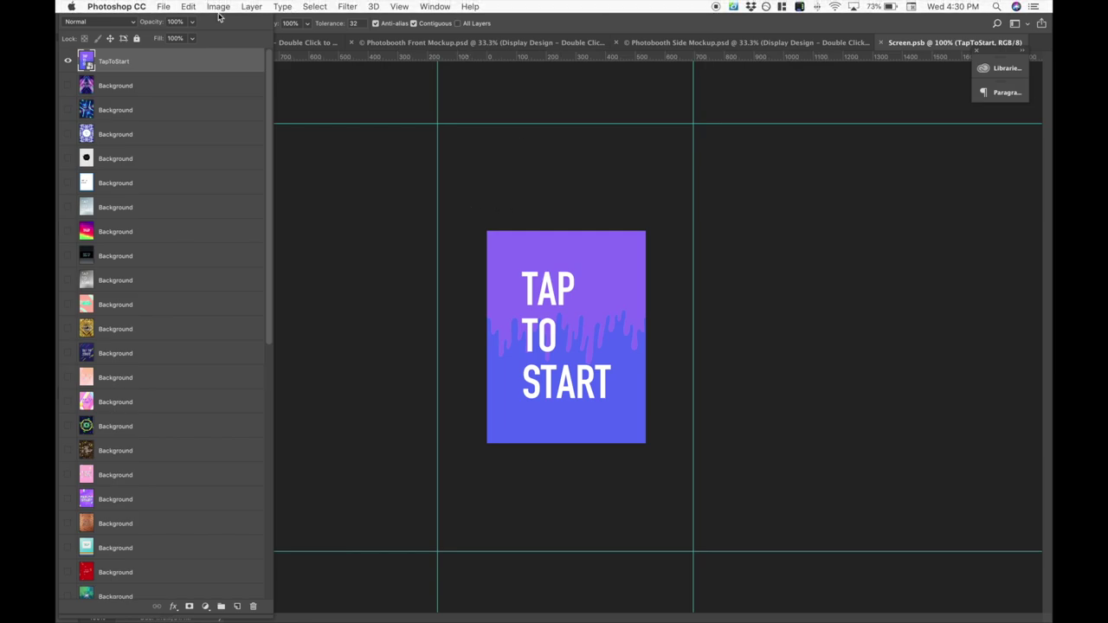
{"action": "left_click", "coordinate": [167, 8]}
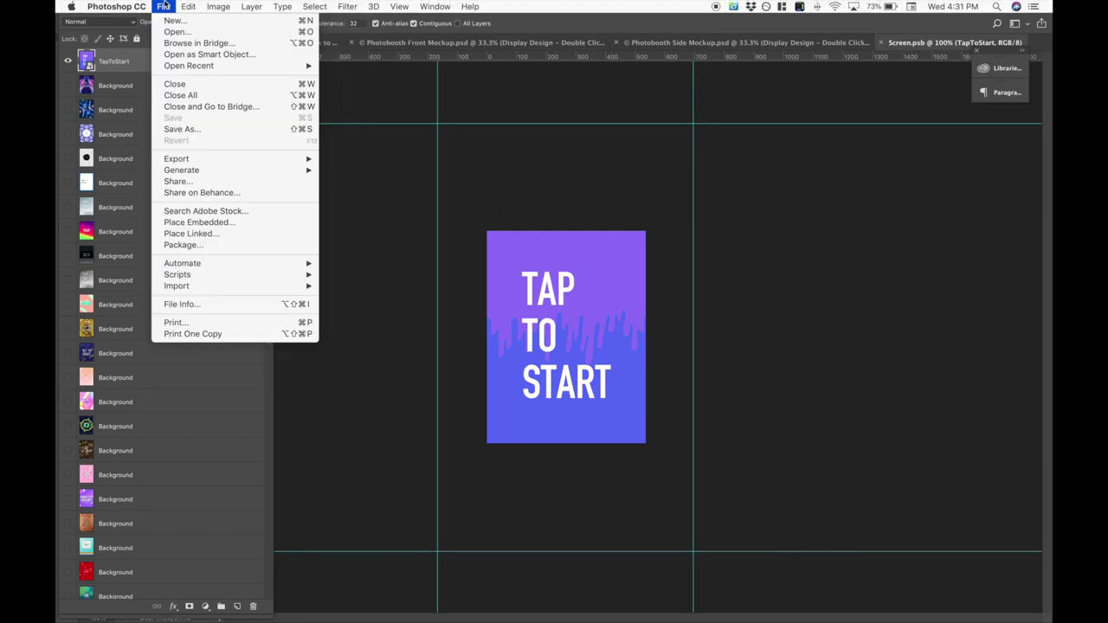
{"action": "mouse_move", "coordinate": [189, 7]}
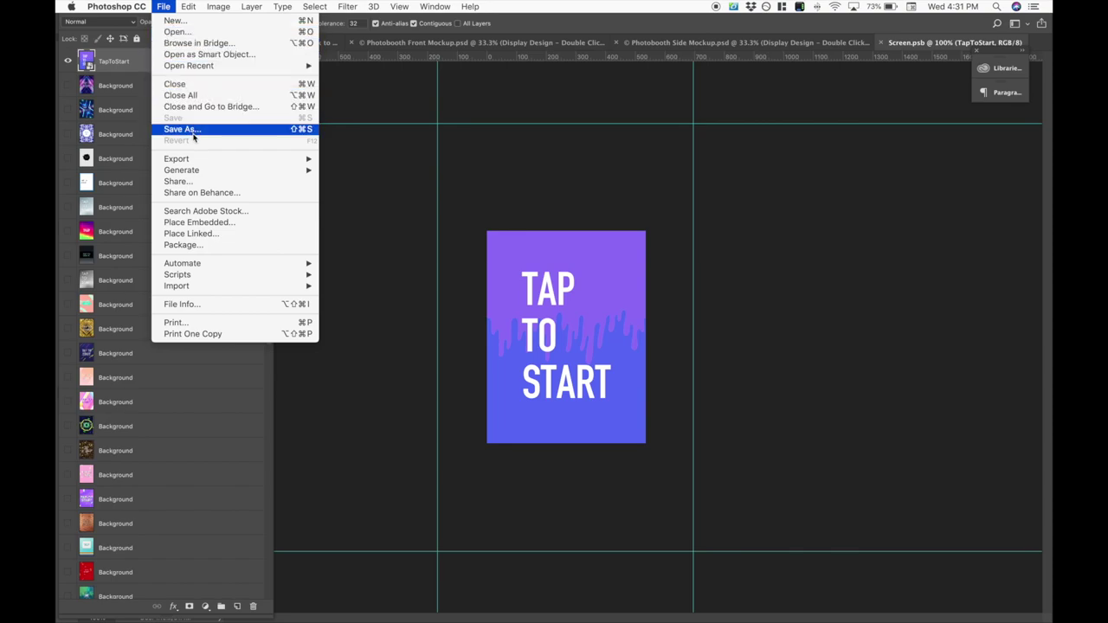
{"action": "left_click", "coordinate": [176, 84]}
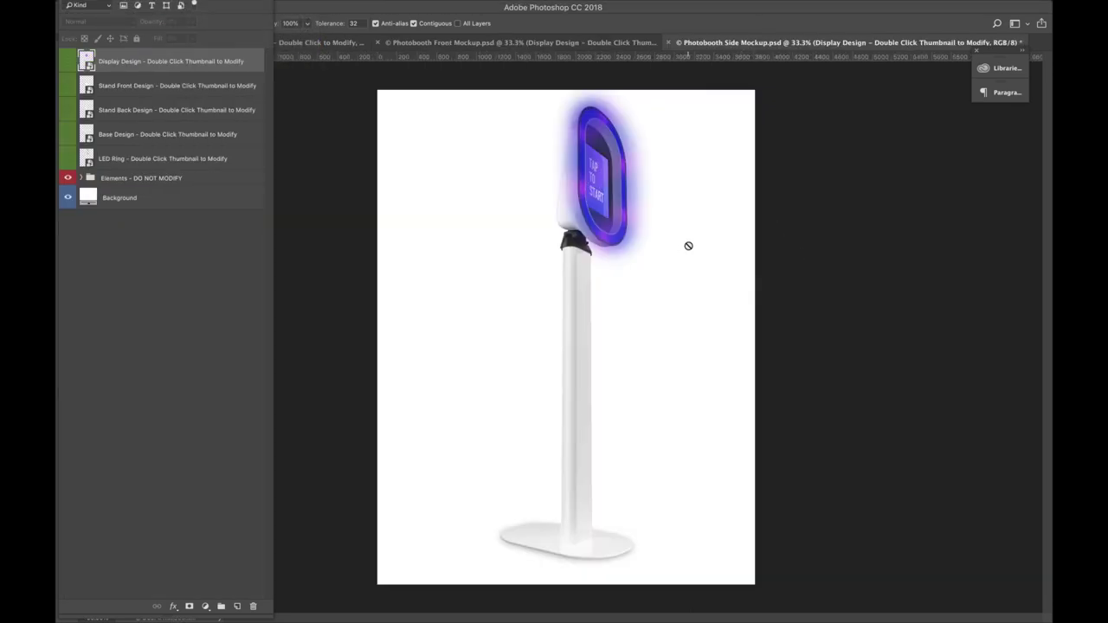
Look through the Image menu, then select the LED Ring layer in the side mockup.
{"action": "left_click", "coordinate": [230, 7]}
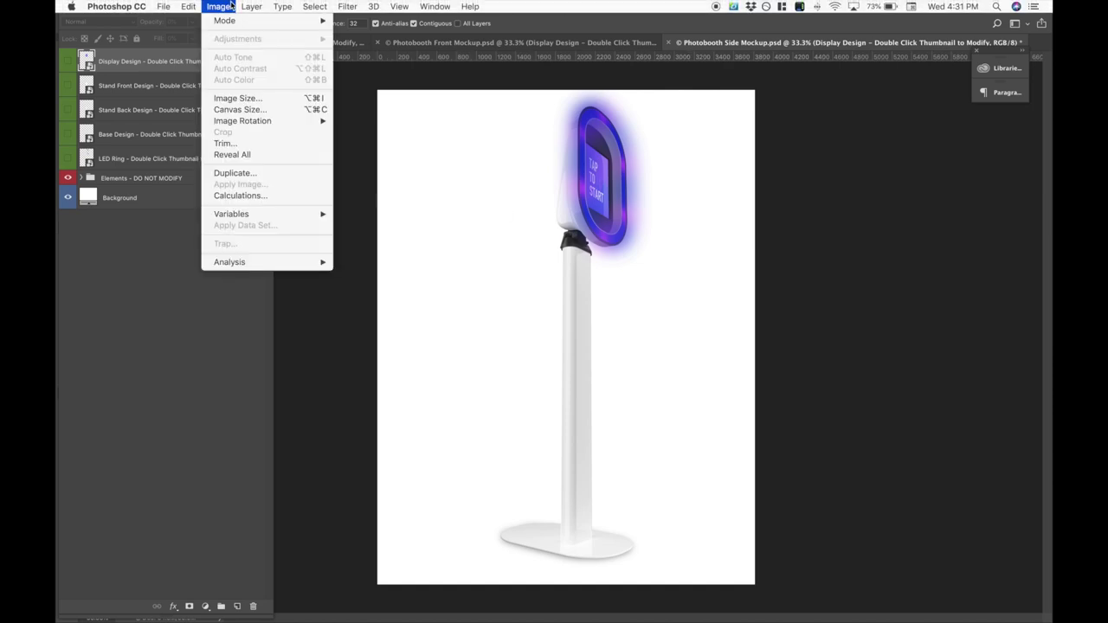
{"action": "left_click", "coordinate": [230, 9]}
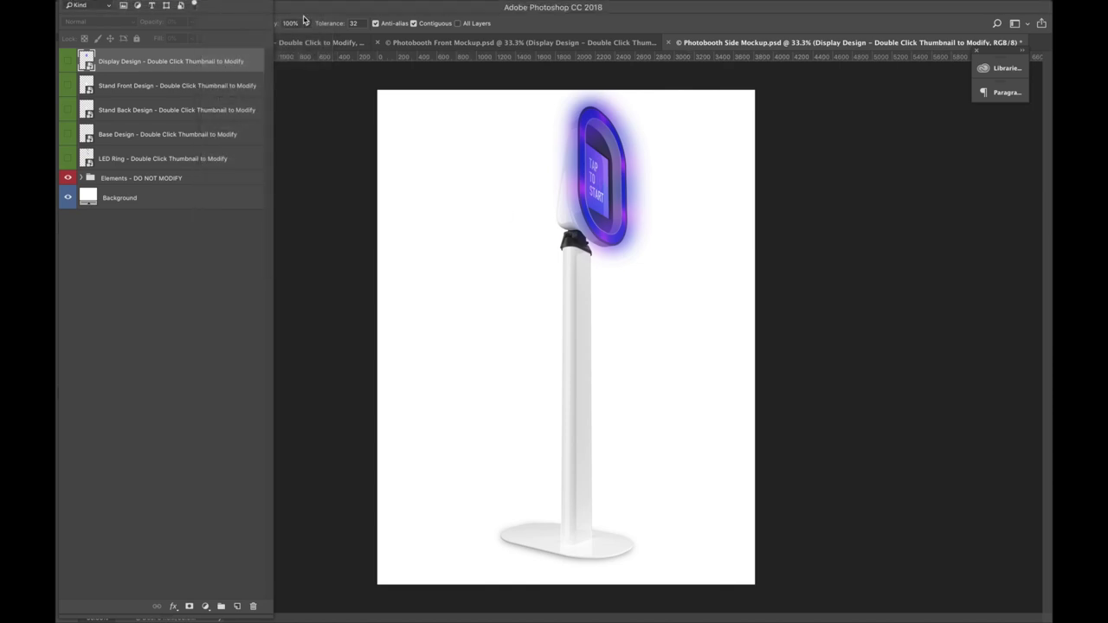
{"action": "left_click", "coordinate": [256, 6]}
{"action": "left_click", "coordinate": [181, 280]}
{"action": "left_click", "coordinate": [181, 280]}
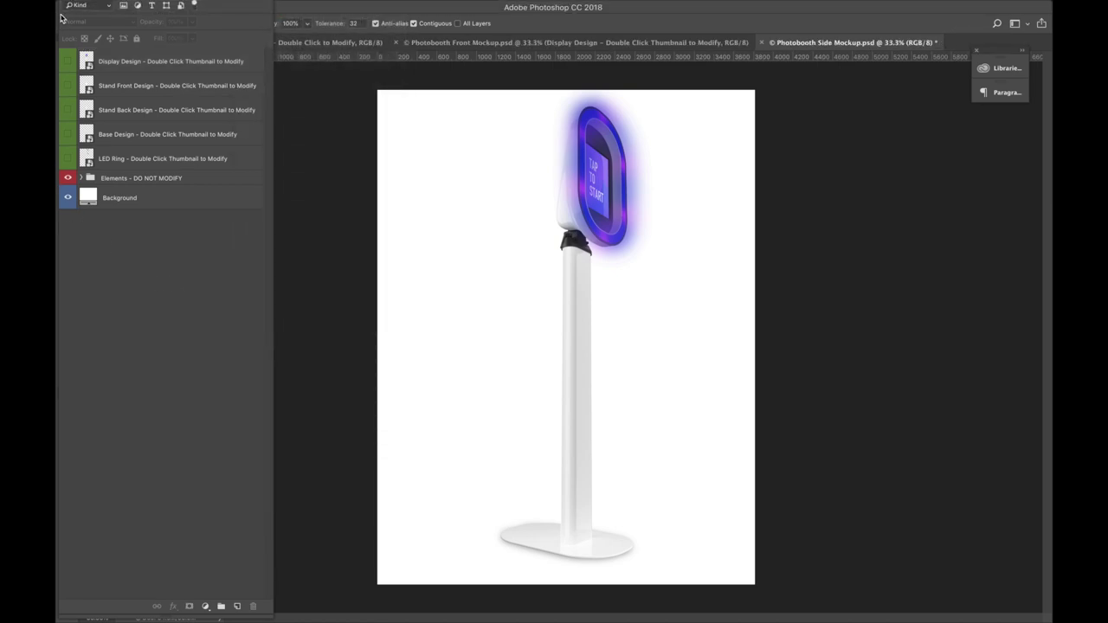
{"action": "left_click", "coordinate": [234, 6]}
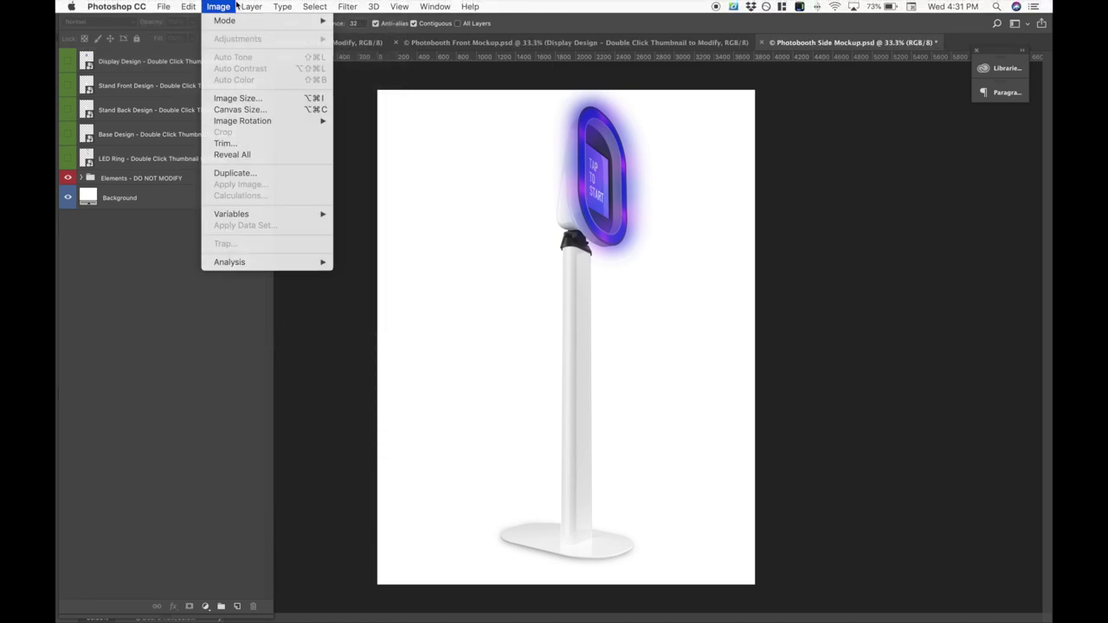
{"action": "left_click", "coordinate": [236, 6]}
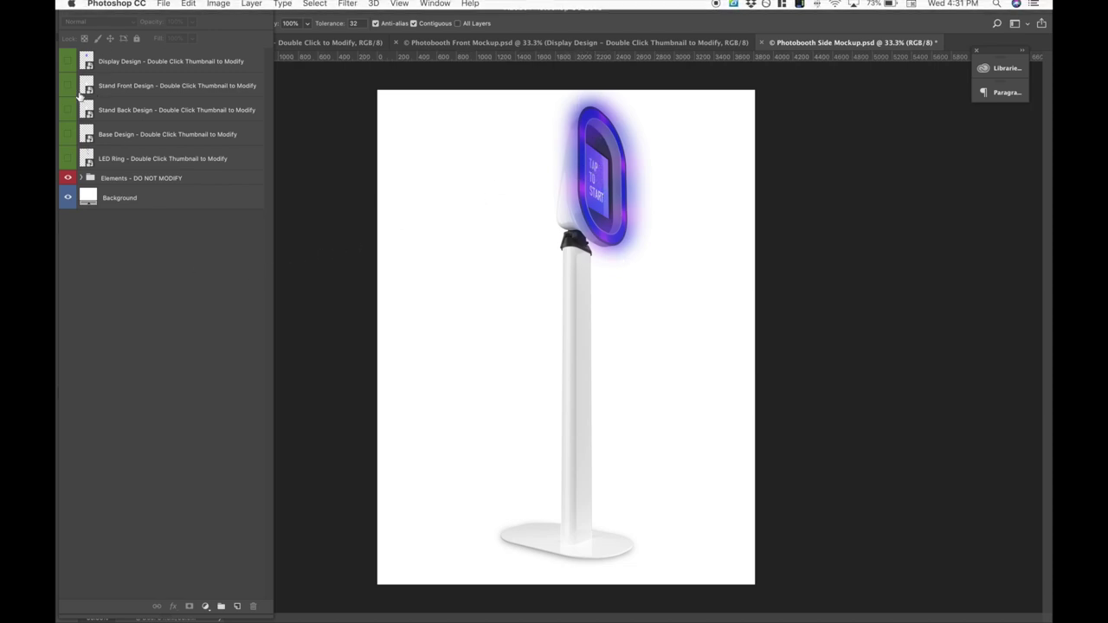
{"action": "left_click", "coordinate": [85, 158]}
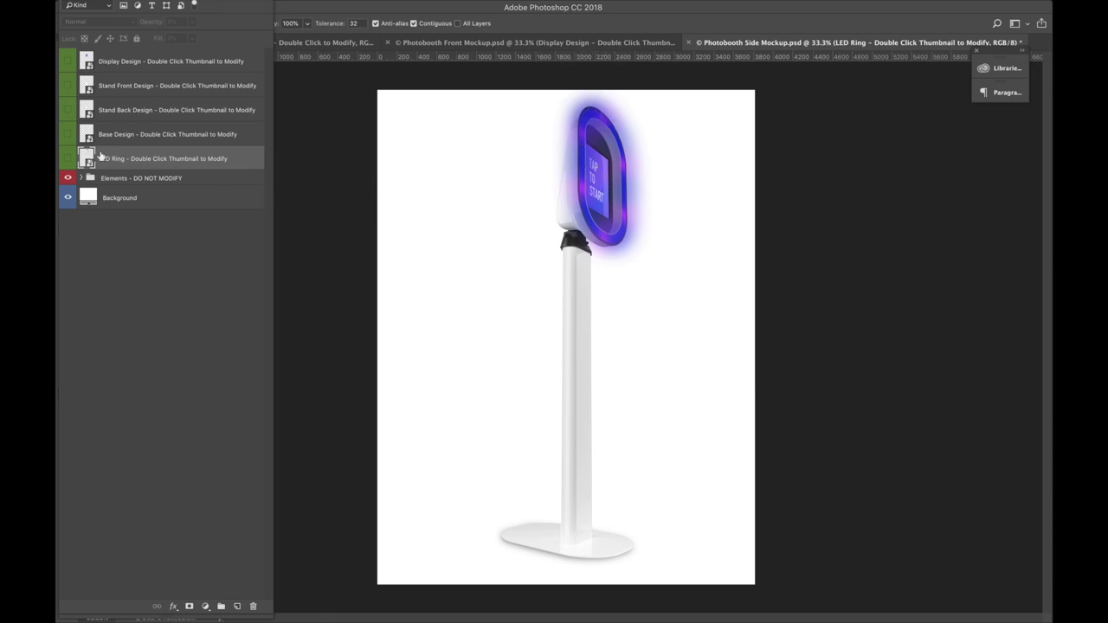
Open the LED Ring smart object as its own document and scroll through its layers.
{"action": "double_click", "coordinate": [87, 158]}
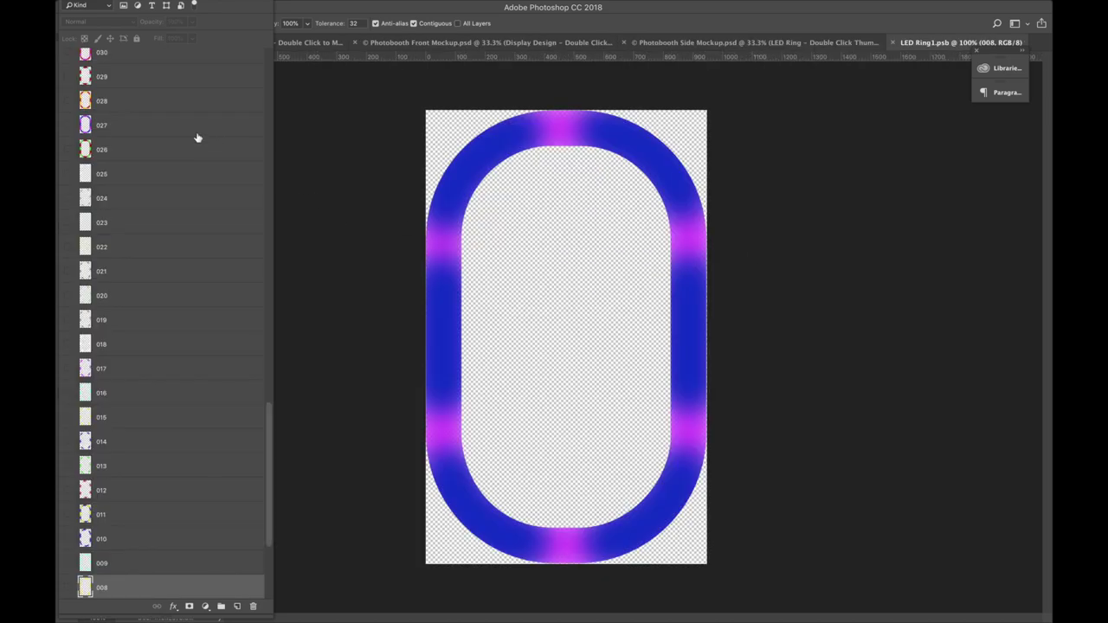
{"action": "scroll", "coordinate": [157, 177], "scroll_direction": "up", "scroll_amount": 15}
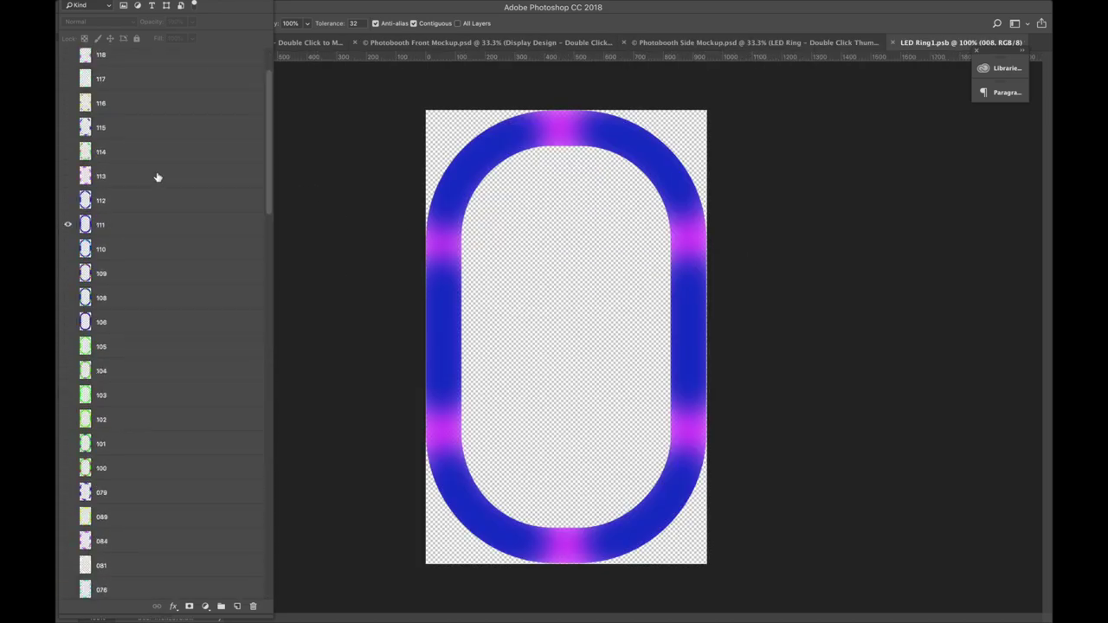
{"action": "scroll", "coordinate": [158, 178], "scroll_direction": "up", "scroll_amount": 5}
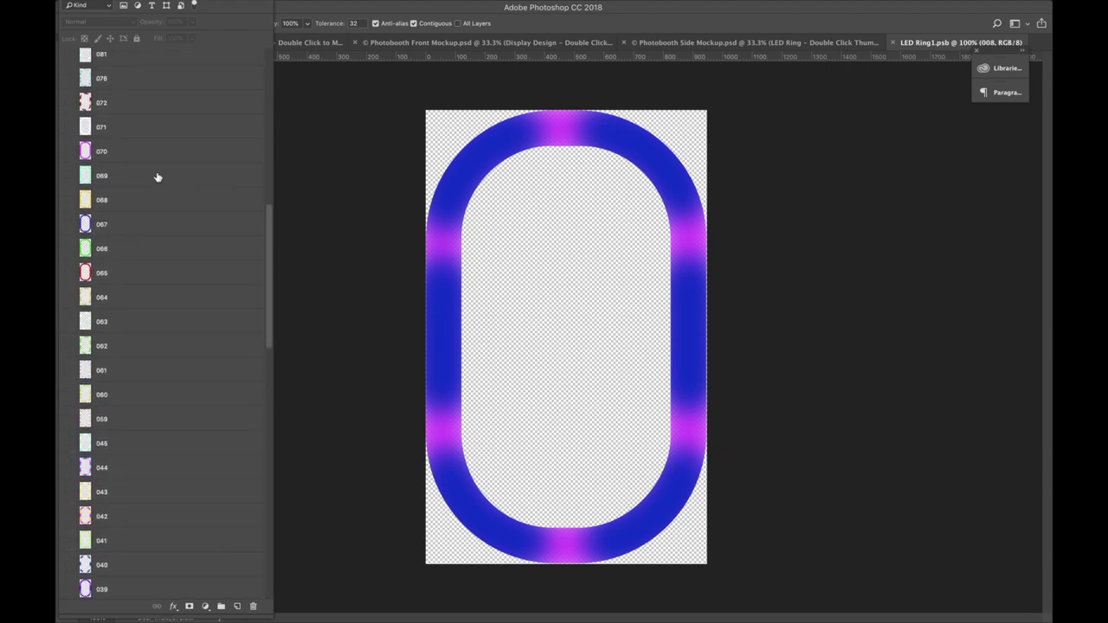
{"action": "scroll", "coordinate": [157, 178], "scroll_direction": "up", "scroll_amount": 3}
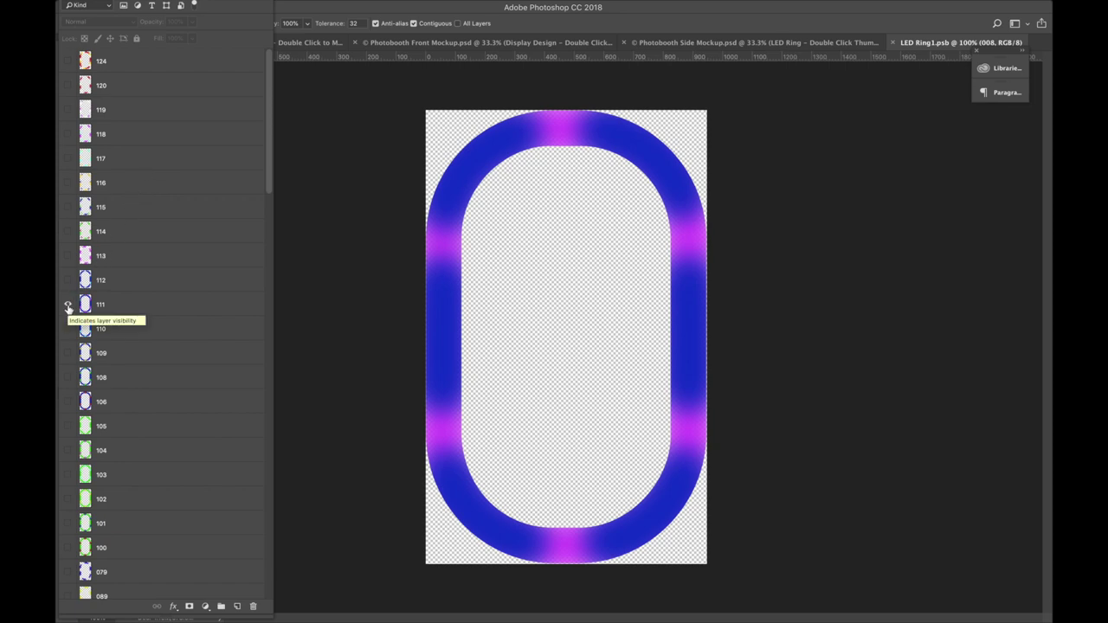
{"action": "scroll", "coordinate": [68, 308], "scroll_direction": "down", "scroll_amount": 15}
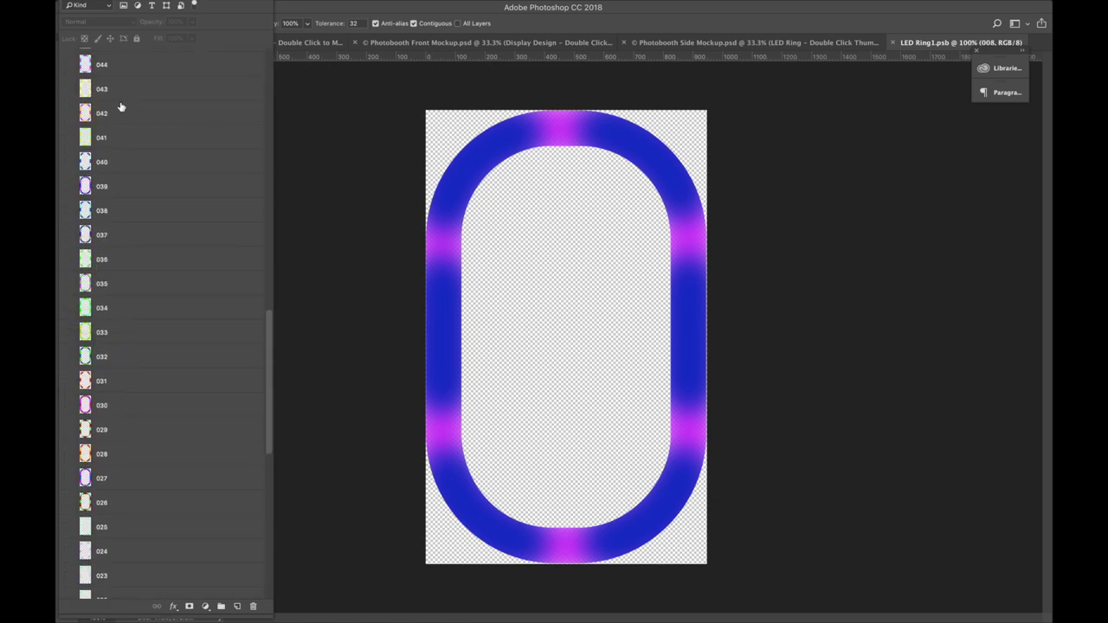
{"action": "scroll", "coordinate": [117, 113], "scroll_direction": "up", "scroll_amount": 15}
Preview ring frame layers 111 through 115, combining 113–115, then hide them all.
{"action": "left_click", "coordinate": [69, 306]}
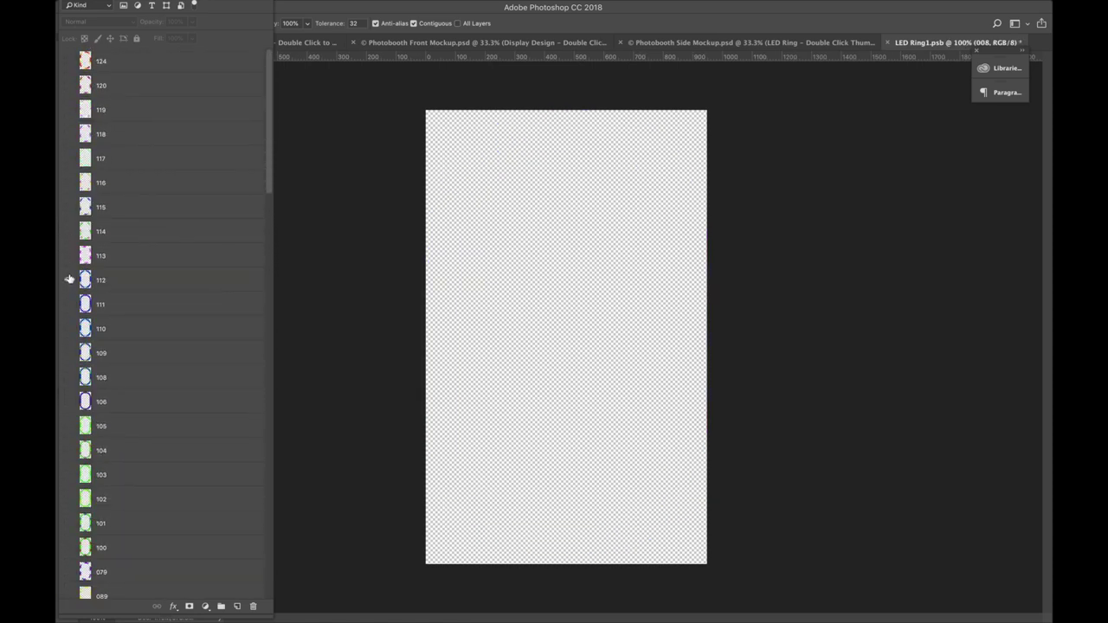
{"action": "left_click", "coordinate": [69, 281]}
{"action": "left_click", "coordinate": [69, 280]}
{"action": "left_click", "coordinate": [70, 257]}
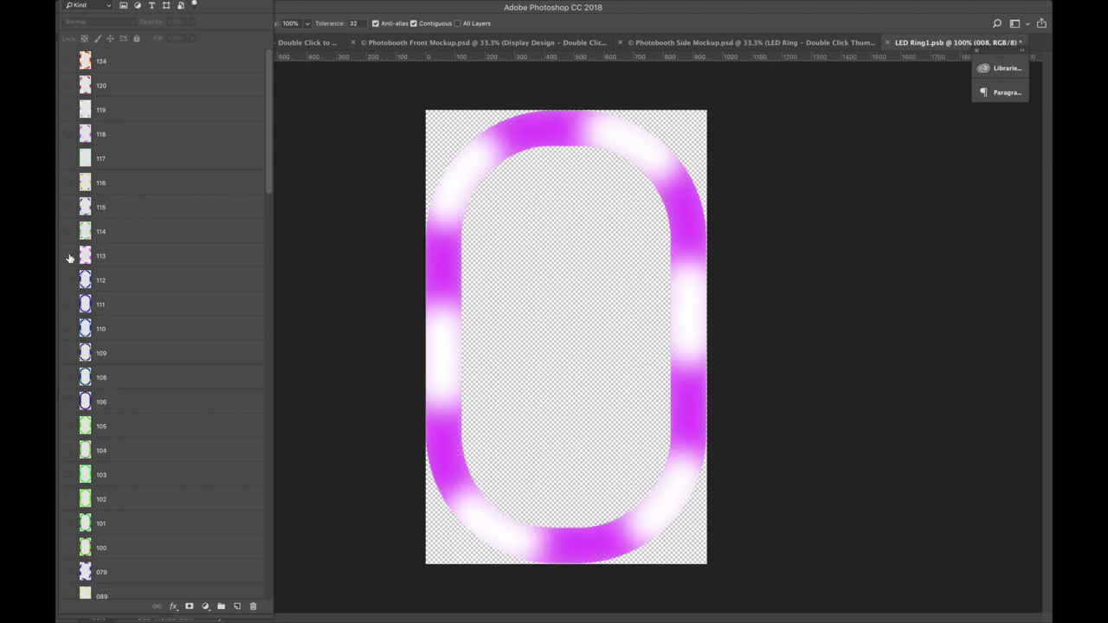
{"action": "left_click", "coordinate": [70, 257]}
{"action": "left_click", "coordinate": [66, 231]}
{"action": "left_click", "coordinate": [66, 232]}
{"action": "left_click", "coordinate": [66, 208]}
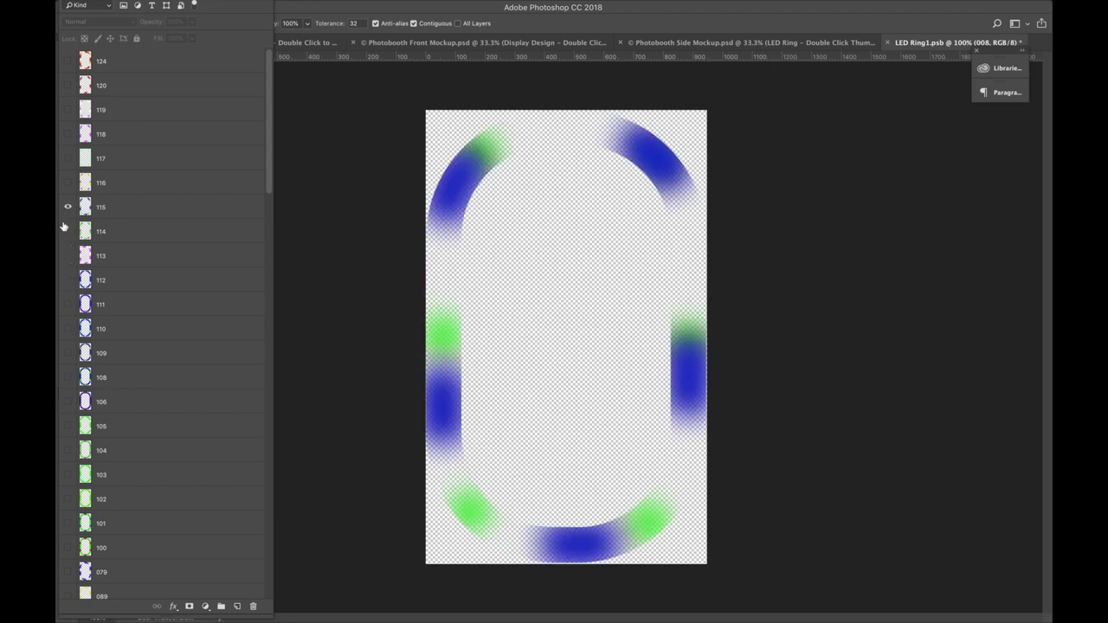
{"action": "left_click", "coordinate": [67, 231]}
{"action": "left_click", "coordinate": [68, 255]}
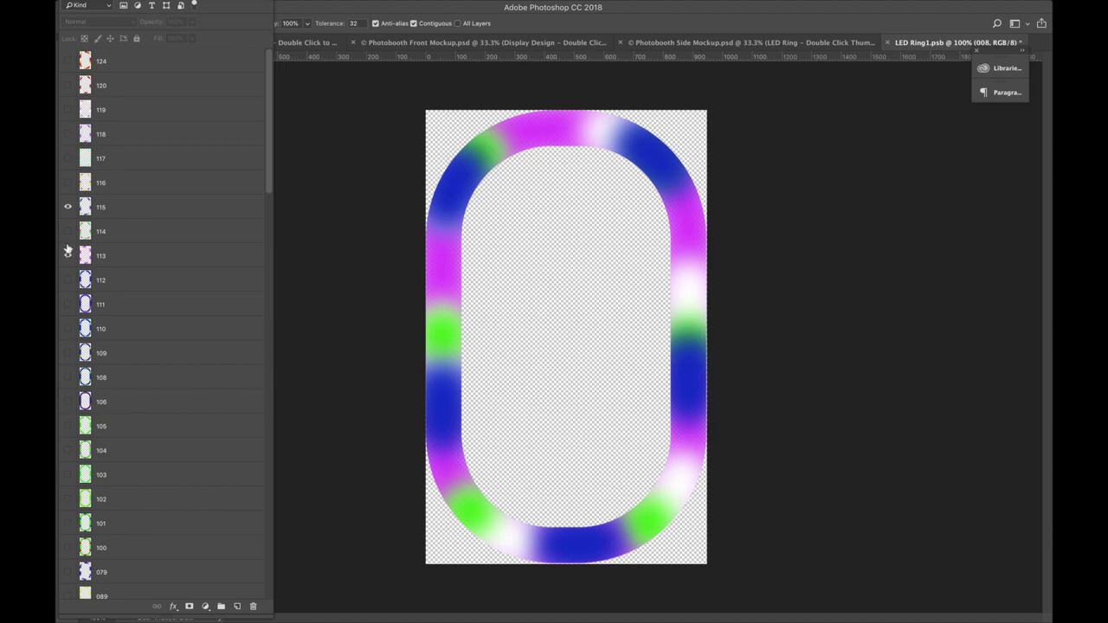
{"action": "left_click", "coordinate": [68, 231]}
{"action": "left_click", "coordinate": [67, 208]}
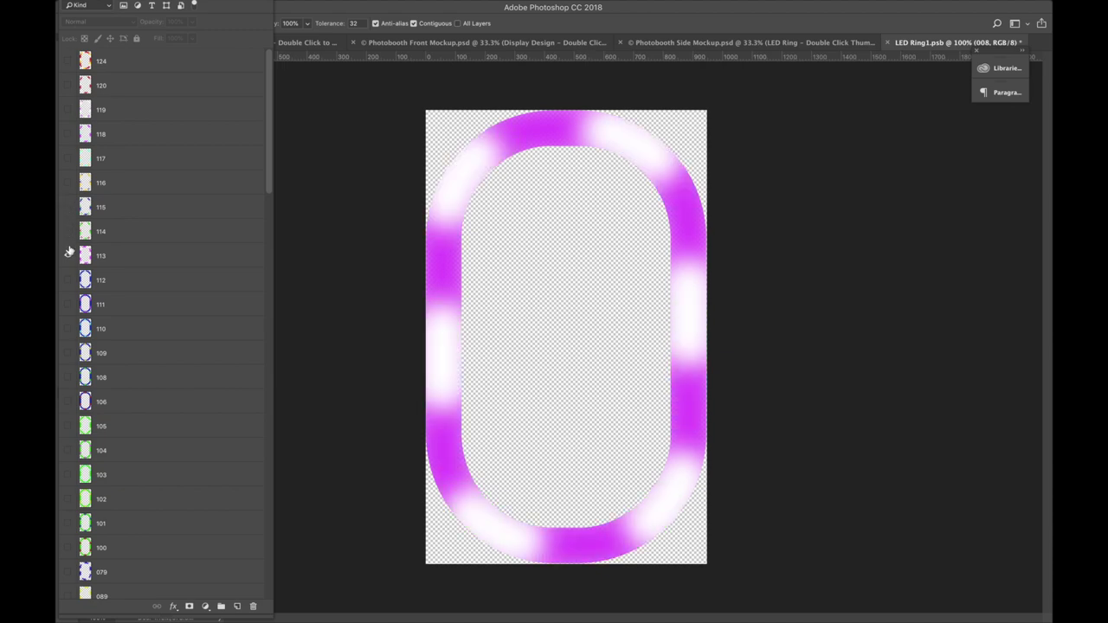
{"action": "left_click", "coordinate": [67, 255]}
Preview frames 112 and 111 again, leave every frame hidden, and select Solid Color.
{"action": "left_click", "coordinate": [67, 280]}
{"action": "left_click", "coordinate": [67, 279]}
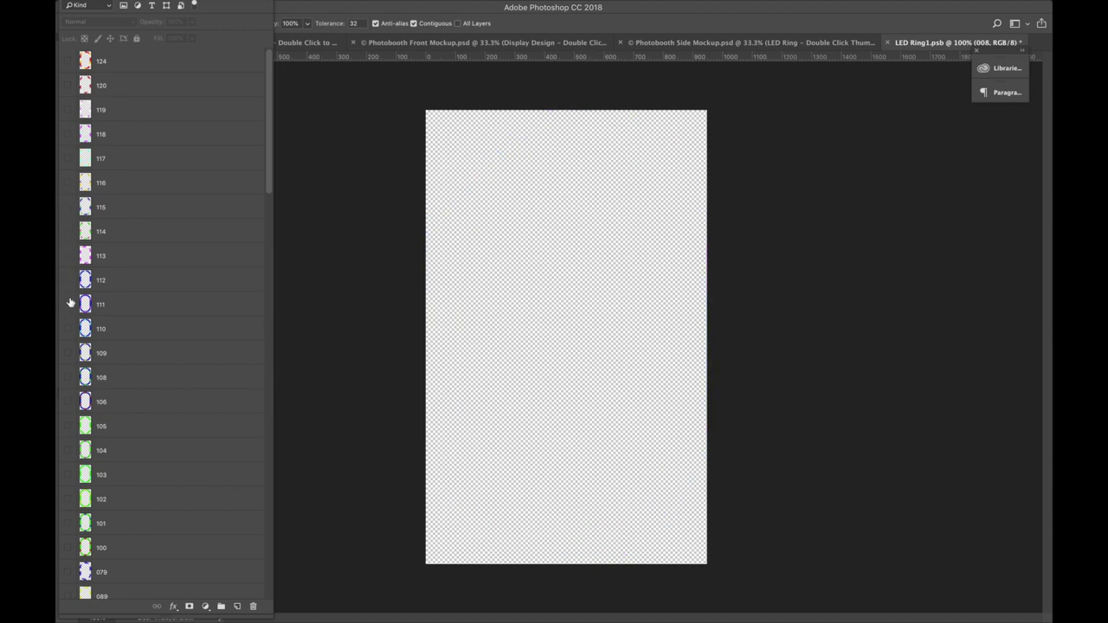
{"action": "left_click", "coordinate": [68, 304]}
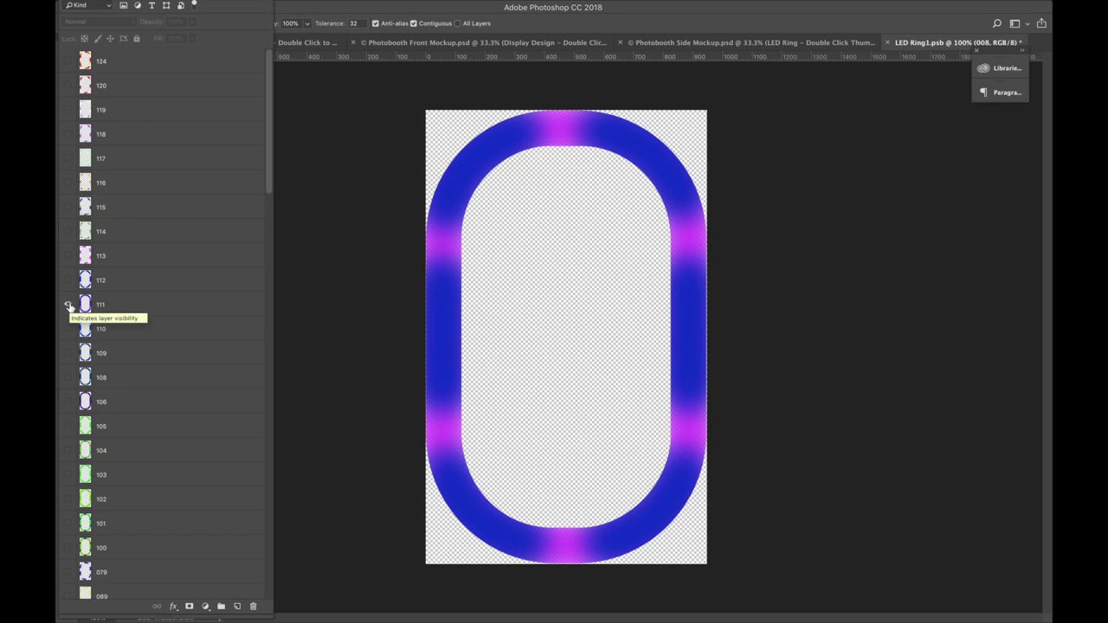
{"action": "left_click", "coordinate": [68, 306]}
{"action": "scroll", "coordinate": [123, 528], "scroll_direction": "down", "scroll_amount": 15}
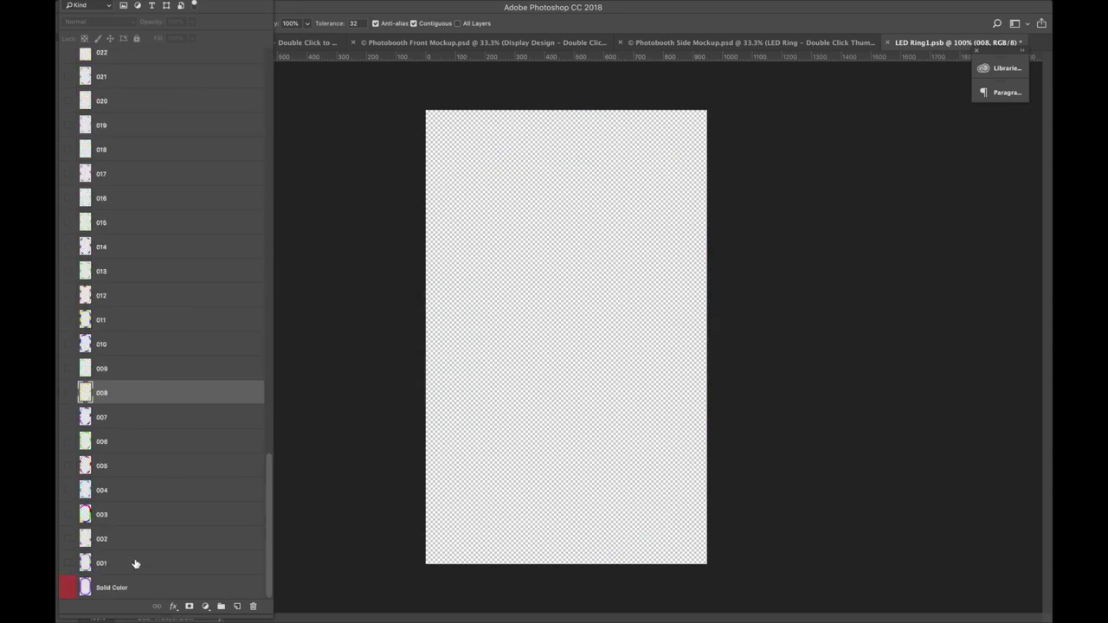
{"action": "left_click", "coordinate": [131, 588]}
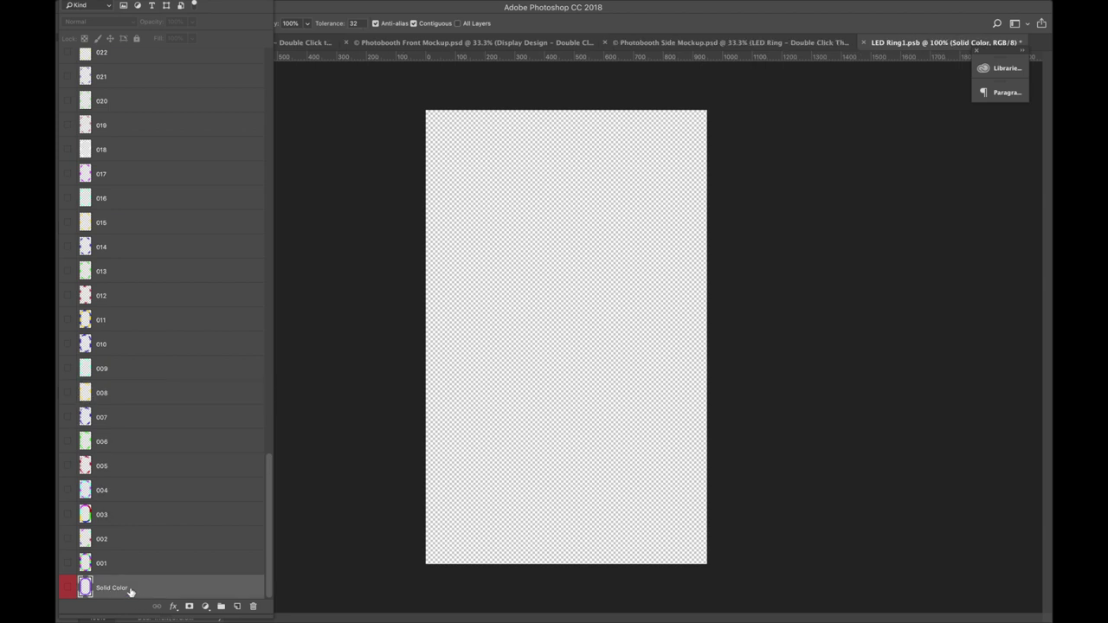
Show the Solid Color ring, try a Gradient Overlay, then switch it off for solid purple.
{"action": "left_click", "coordinate": [68, 588]}
{"action": "right_click", "coordinate": [106, 589]}
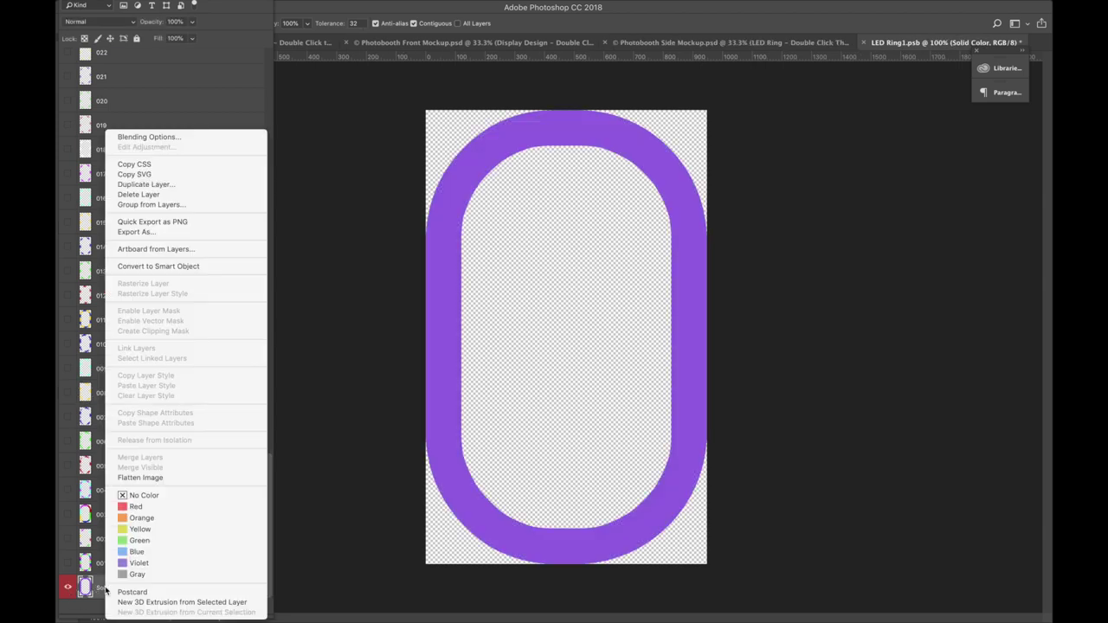
{"action": "left_click", "coordinate": [205, 137]}
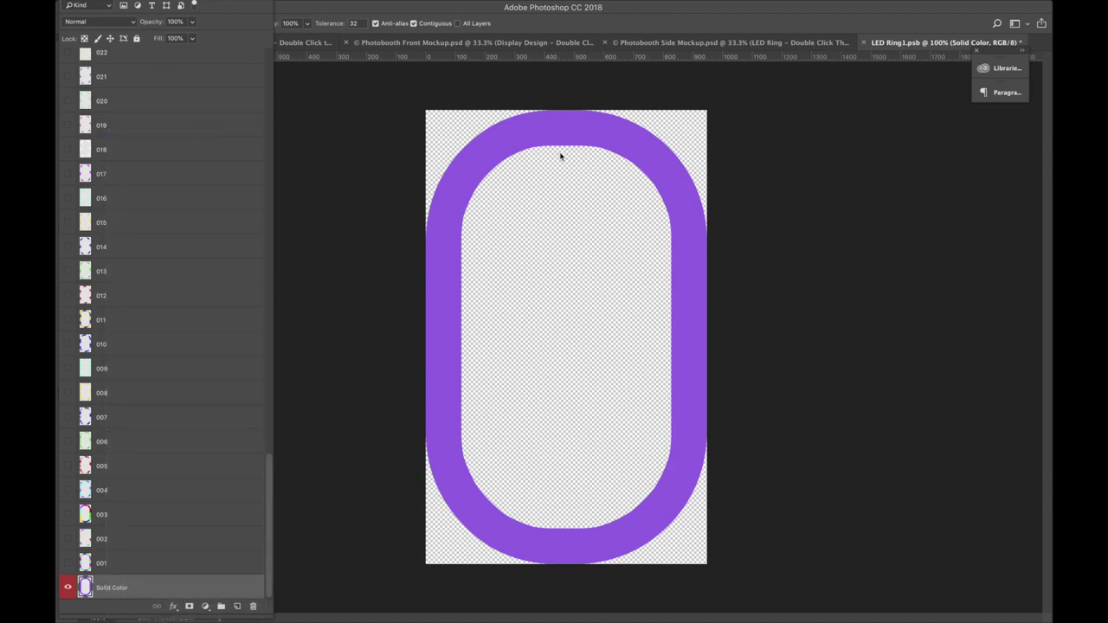
{"action": "left_click", "coordinate": [128, 203]}
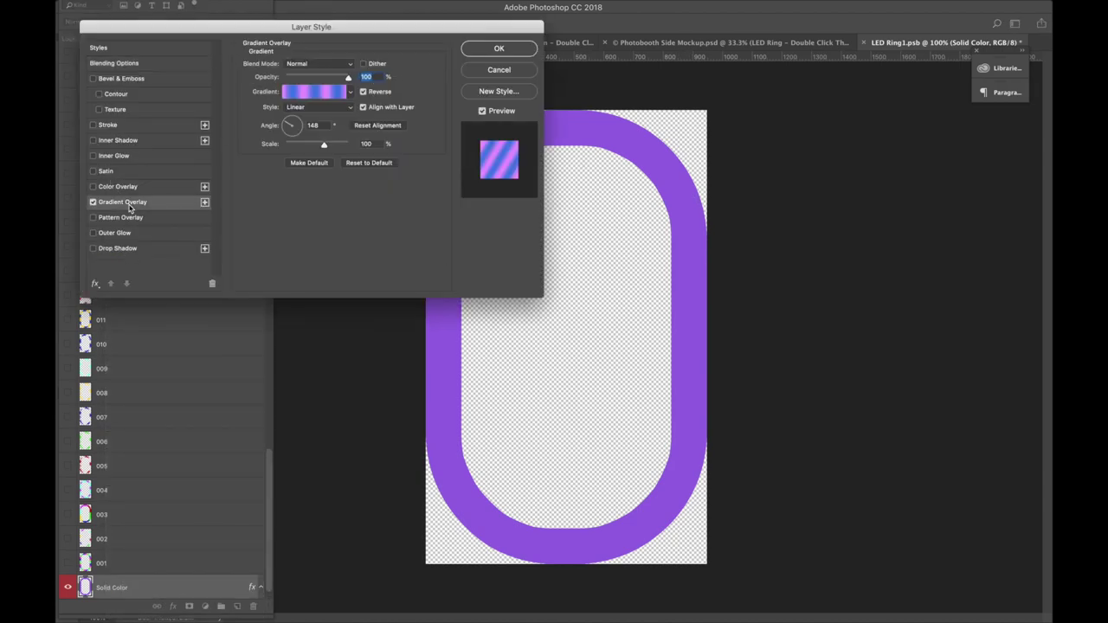
{"action": "left_click_drag", "start_coordinate": [391, 29], "coordinate": [866, 191]}
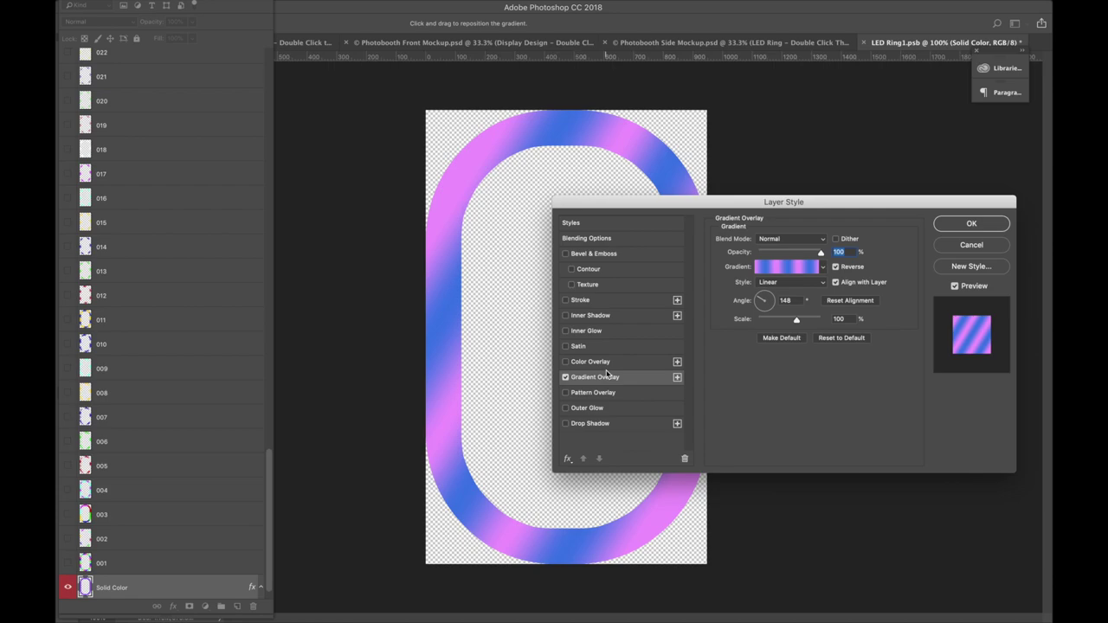
{"action": "left_click", "coordinate": [566, 377]}
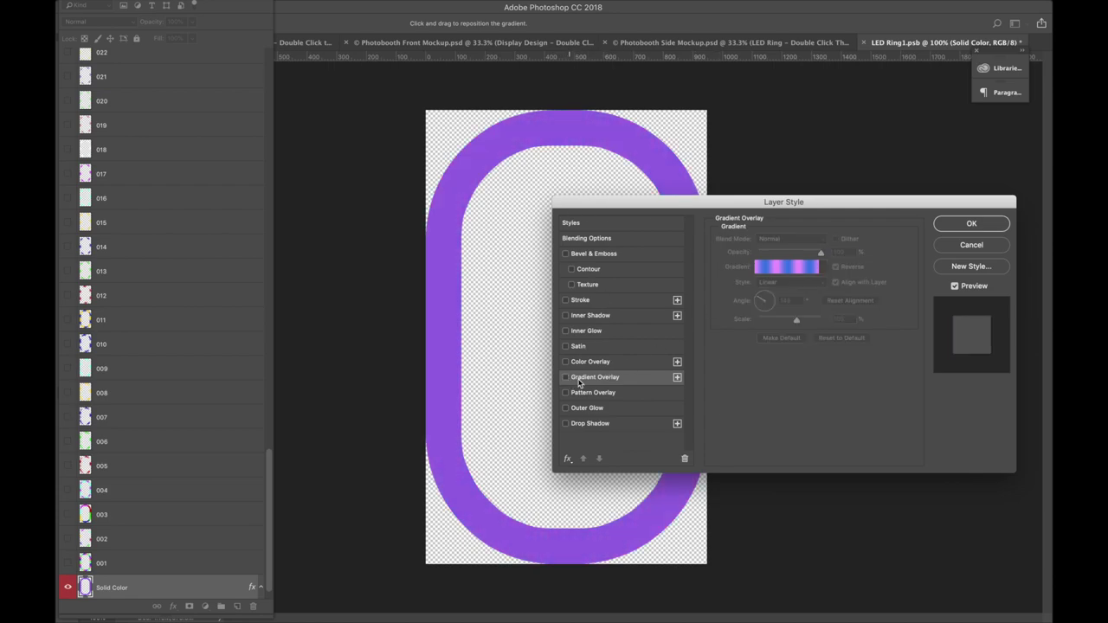
{"action": "left_click", "coordinate": [959, 227]}
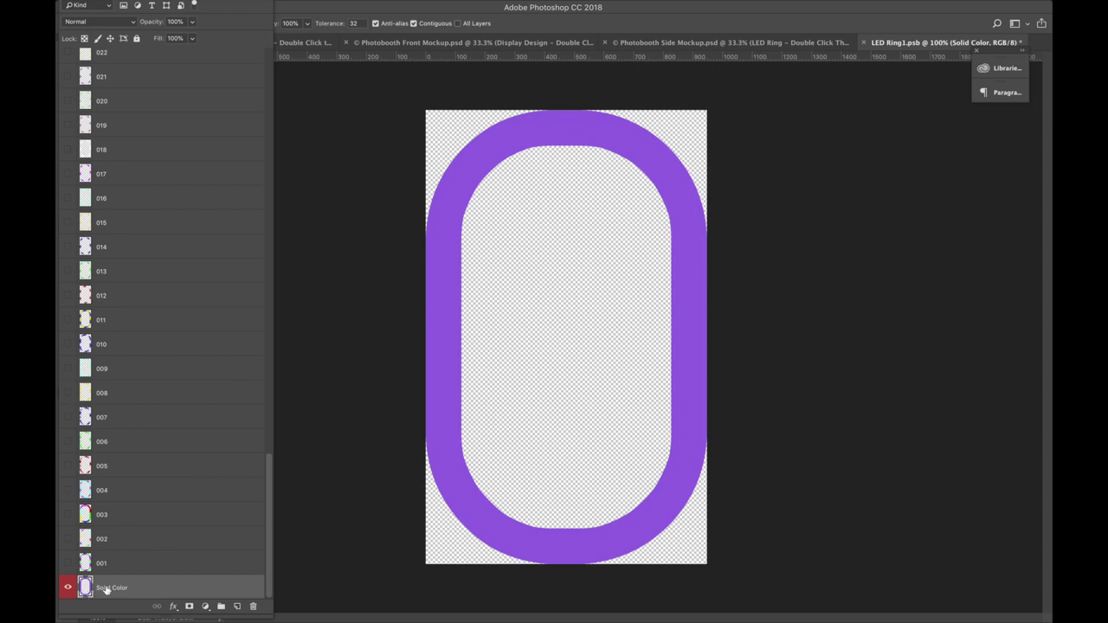
{"action": "right_click", "coordinate": [106, 589]}
Add a Color Overlay to the Solid Color layer and try several red shades.
{"action": "left_click", "coordinate": [166, 136]}
{"action": "left_click", "coordinate": [587, 364]}
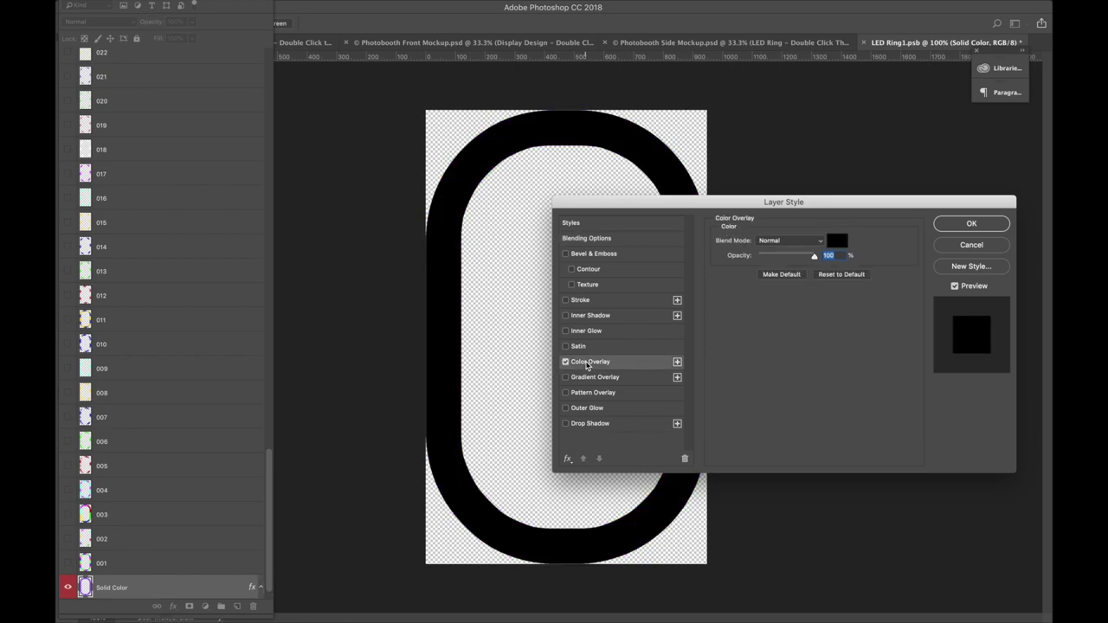
{"action": "left_click", "coordinate": [844, 240]}
{"action": "left_click", "coordinate": [792, 318]}
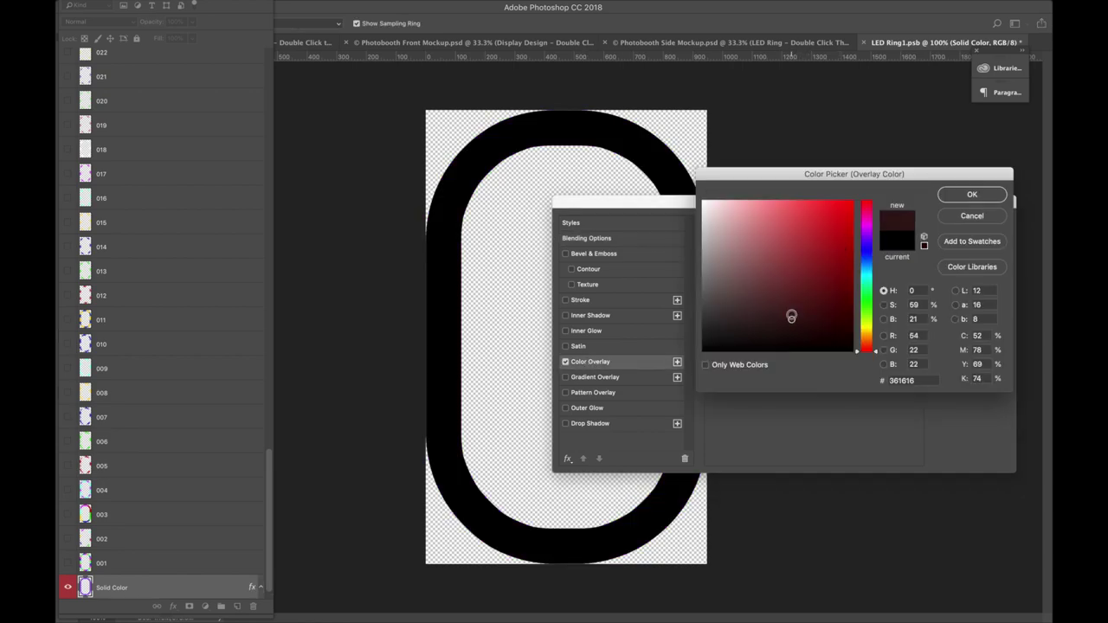
{"action": "left_click", "coordinate": [787, 231]}
{"action": "left_click", "coordinate": [852, 208]}
Adjust the overlay colour to vivid magenta #ea00ff and apply it.
{"action": "left_click_drag", "start_coordinate": [869, 256], "coordinate": [865, 223]}
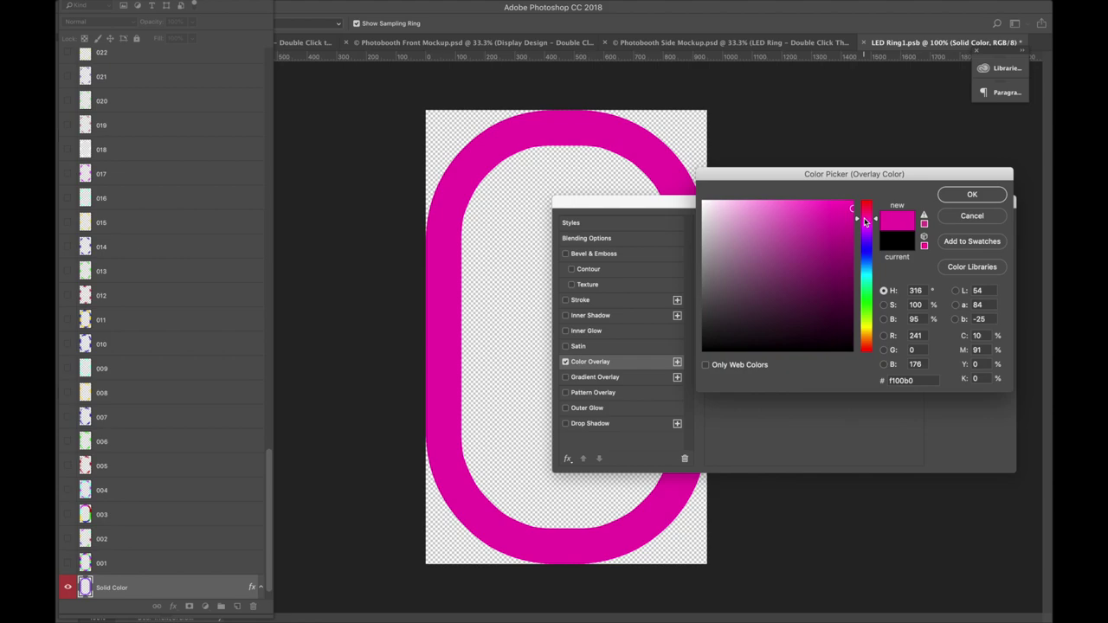
{"action": "left_click_drag", "start_coordinate": [870, 270], "coordinate": [869, 298]}
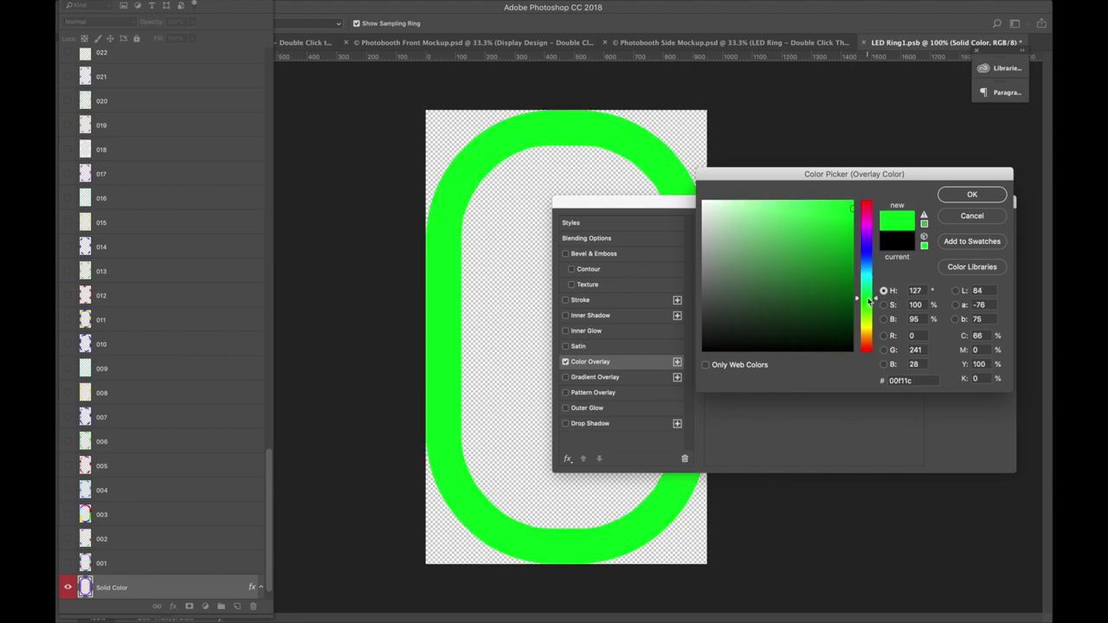
{"action": "left_click", "coordinate": [812, 278]}
{"action": "left_click_drag", "start_coordinate": [824, 214], "coordinate": [785, 205]}
{"action": "left_click_drag", "start_coordinate": [865, 242], "coordinate": [865, 233]}
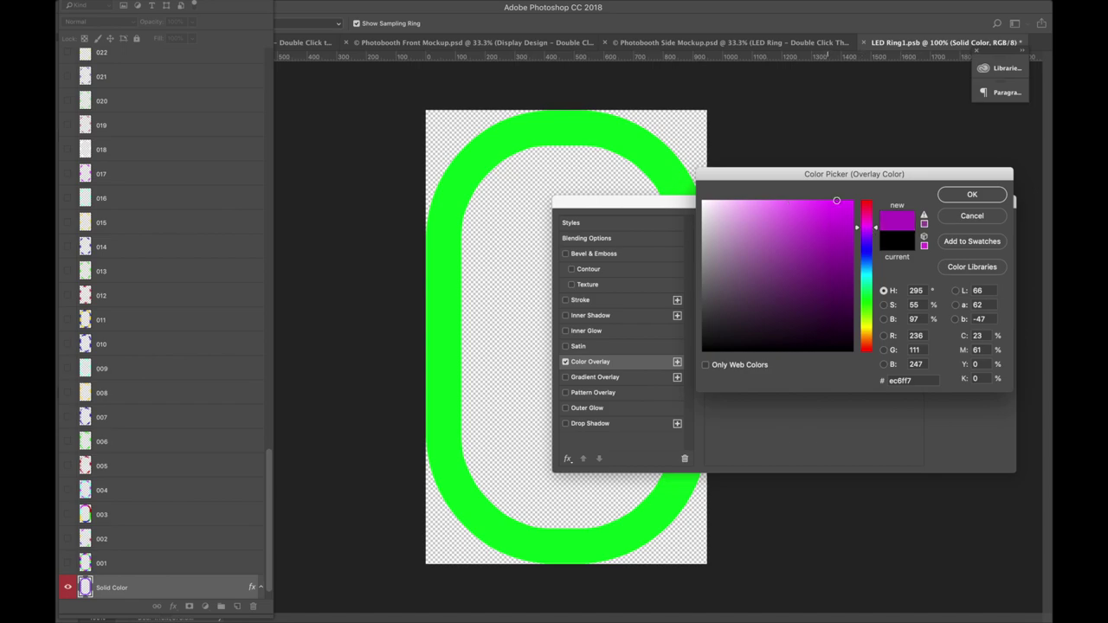
{"action": "left_click", "coordinate": [963, 190]}
{"action": "left_click", "coordinate": [956, 224]}
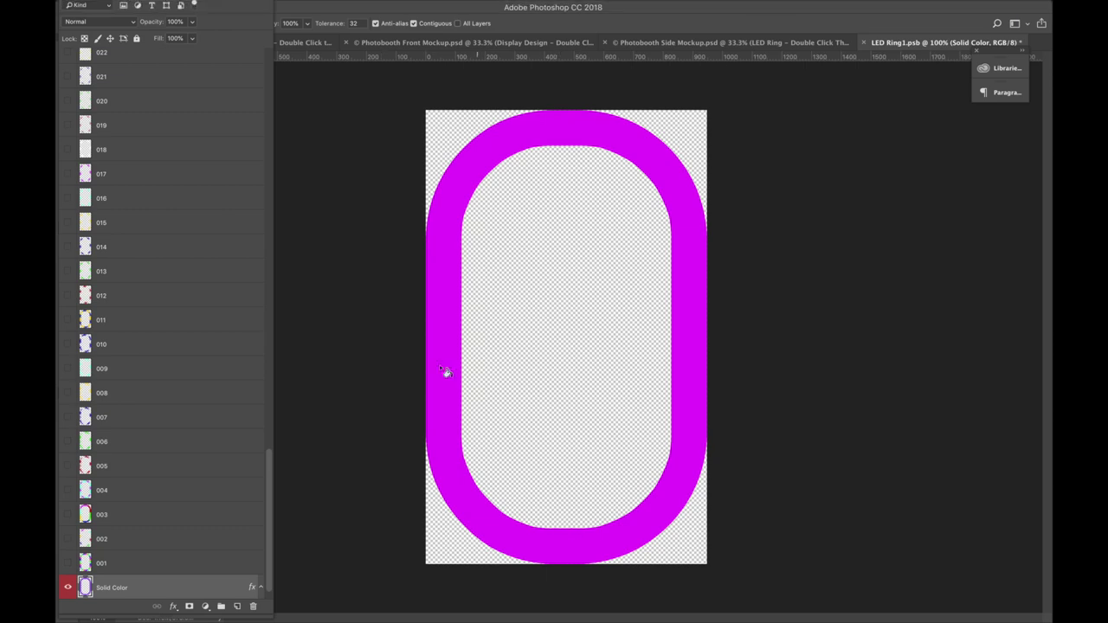
Save LED Ring1.psb and close it, returning to the side mockup with a magenta ring.
{"action": "key", "text": "super+s"}
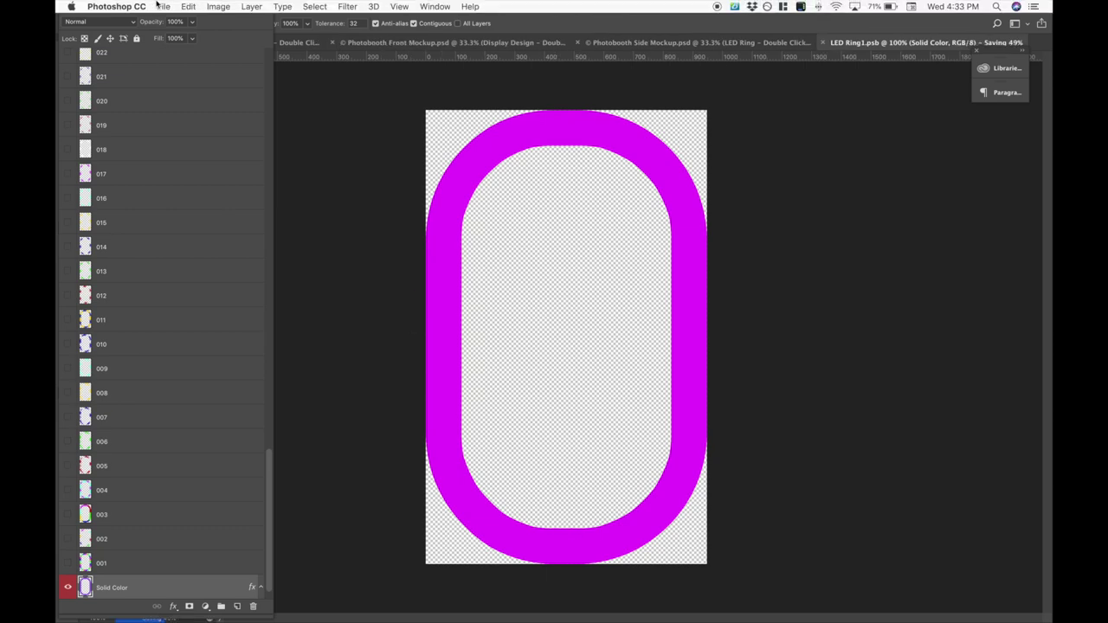
{"action": "left_click", "coordinate": [162, 6]}
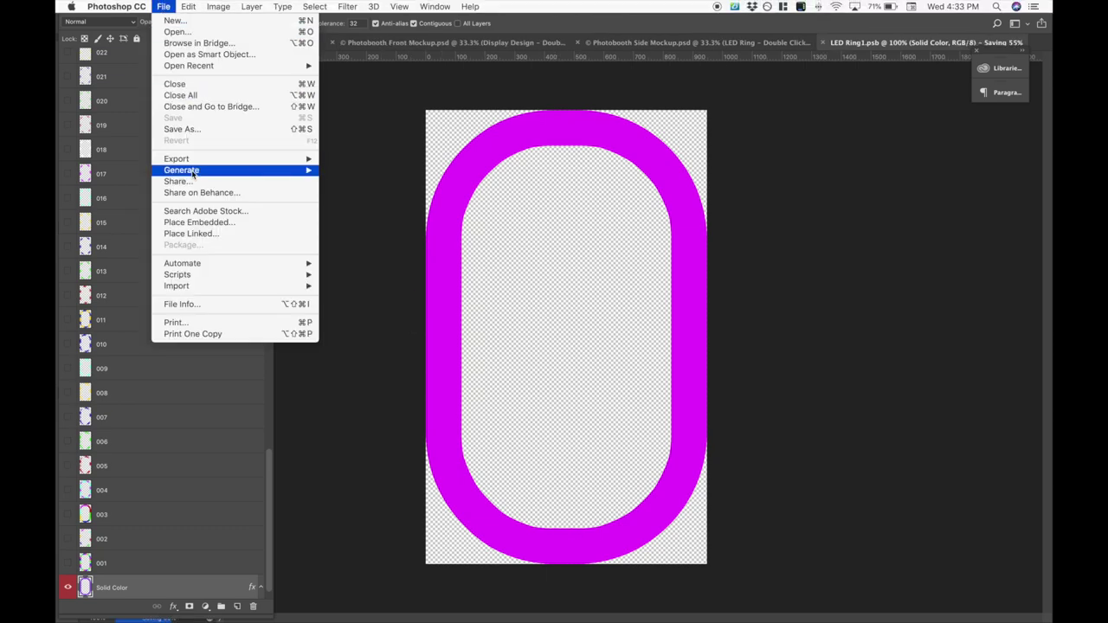
{"action": "left_click", "coordinate": [419, 221]}
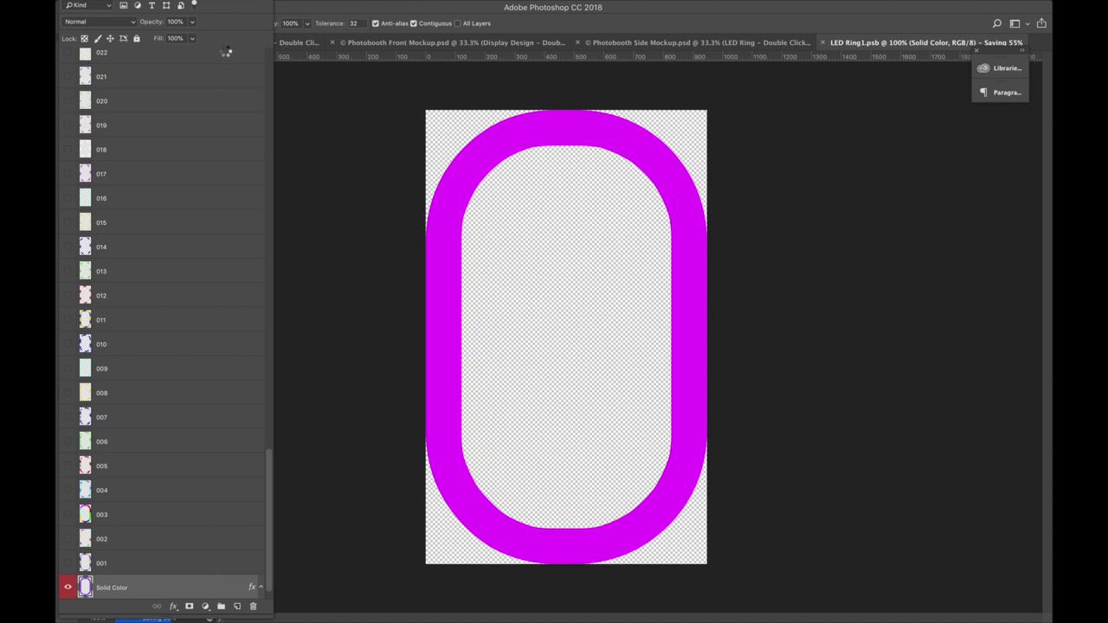
{"action": "mouse_move", "coordinate": [220, 5]}
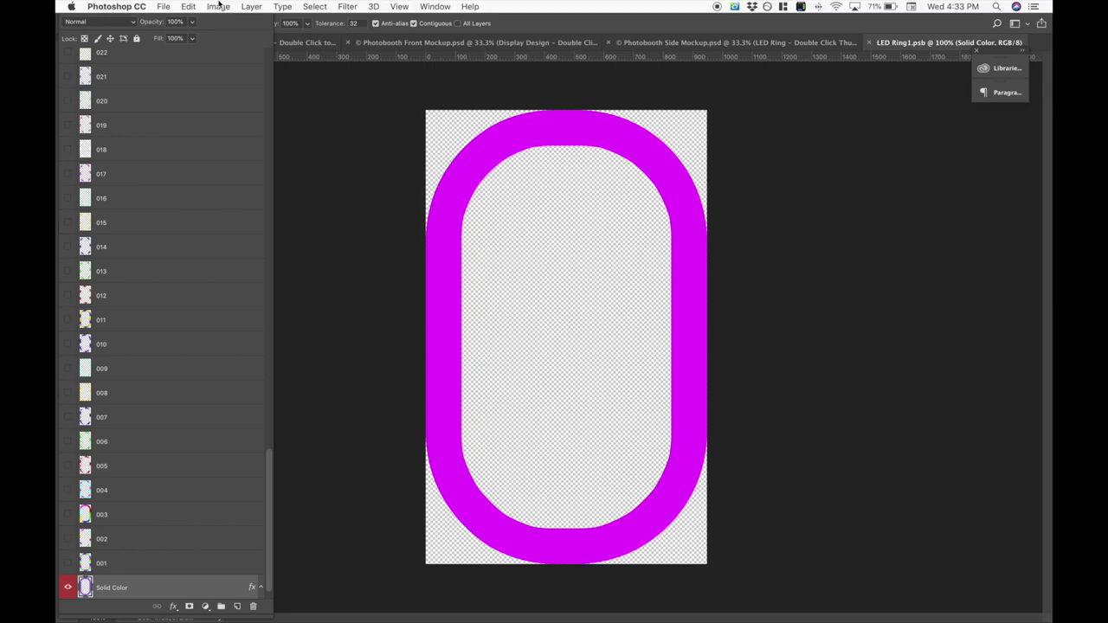
{"action": "left_click", "coordinate": [171, 5]}
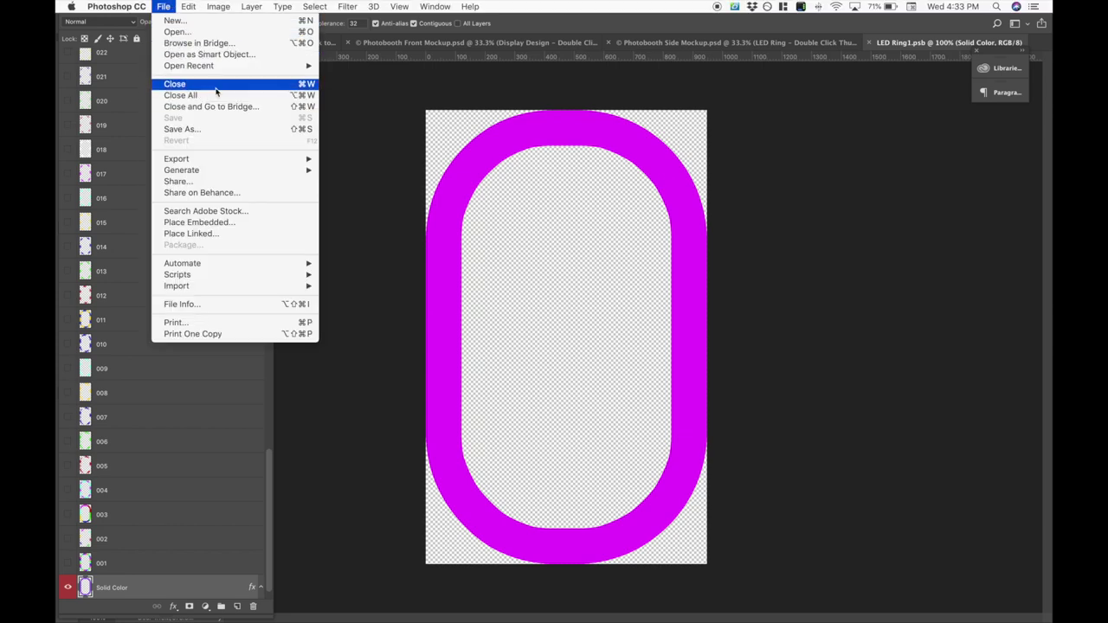
{"action": "left_click", "coordinate": [186, 81]}
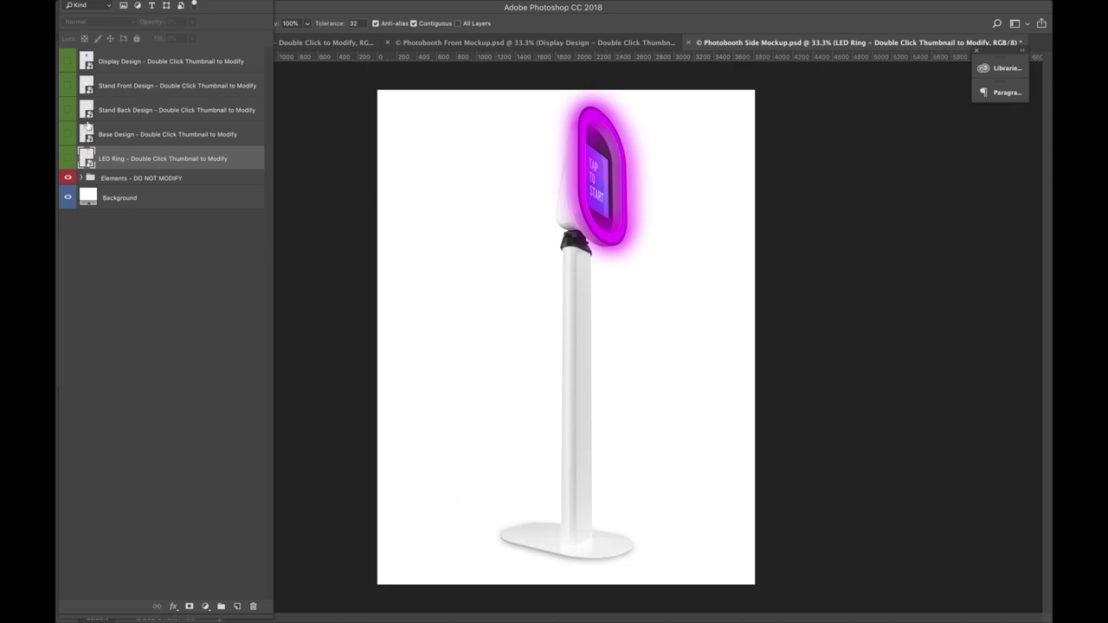
Open the Stand Front Design smart object as Stand Design1.psb.
{"action": "double_click", "coordinate": [86, 86]}
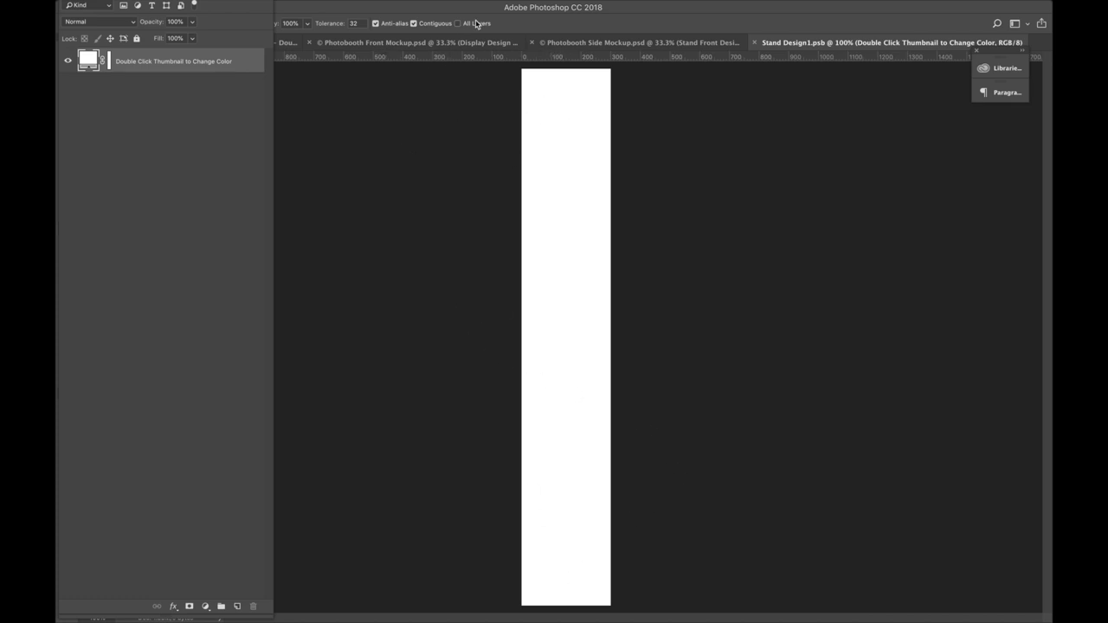
Keep the stand bar's Solid Color fill white at ffffff.
{"action": "double_click", "coordinate": [87, 62]}
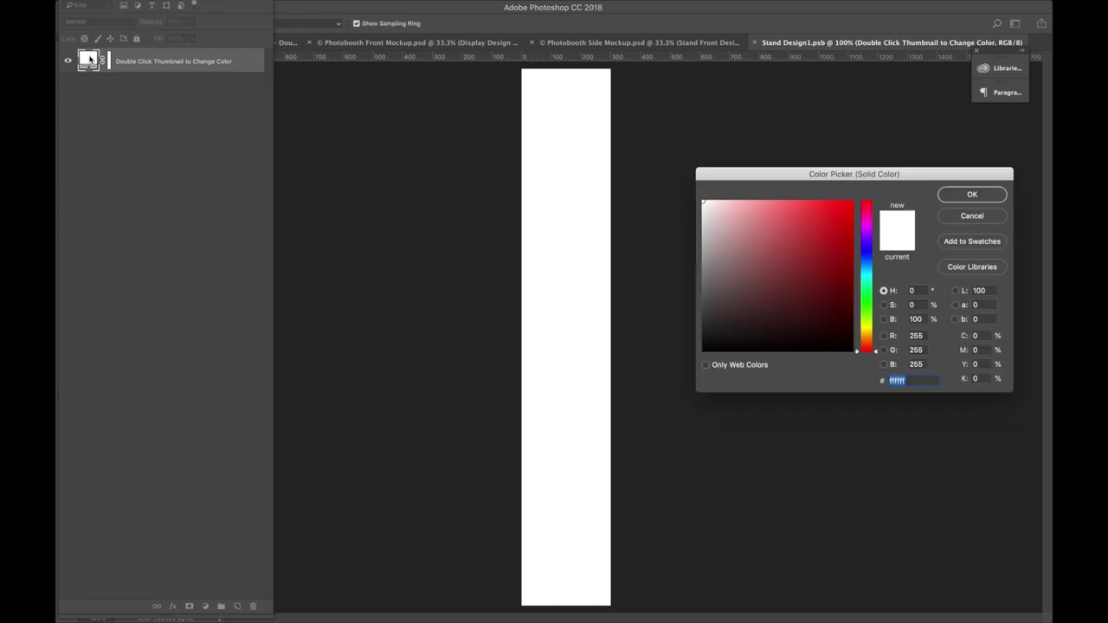
{"action": "left_click_drag", "start_coordinate": [819, 261], "coordinate": [859, 197]}
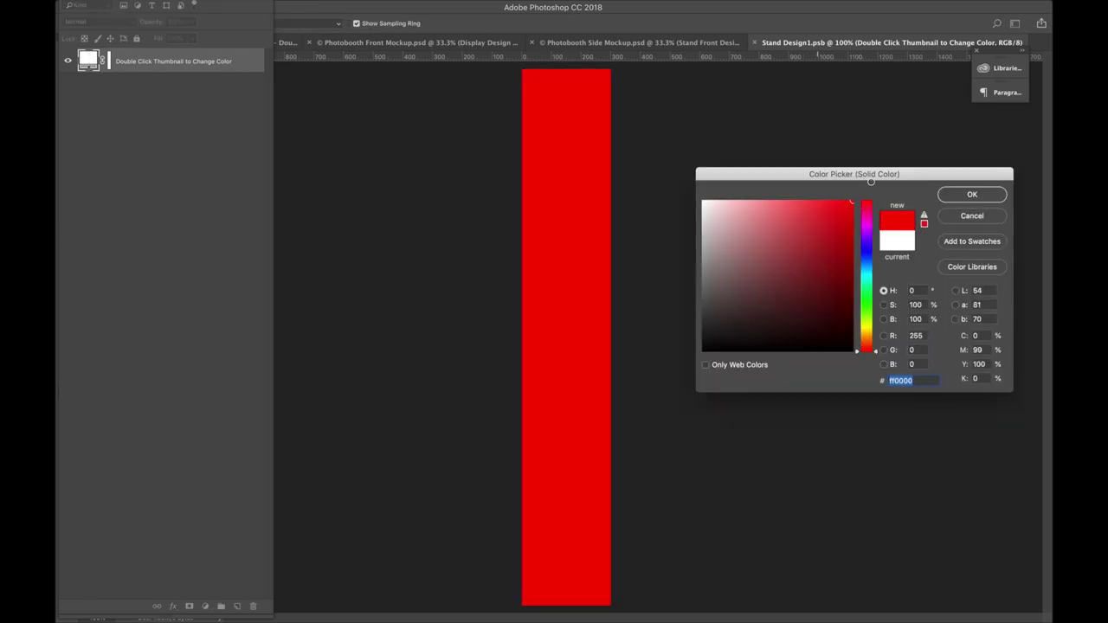
{"action": "type", "text": "ffffff"}
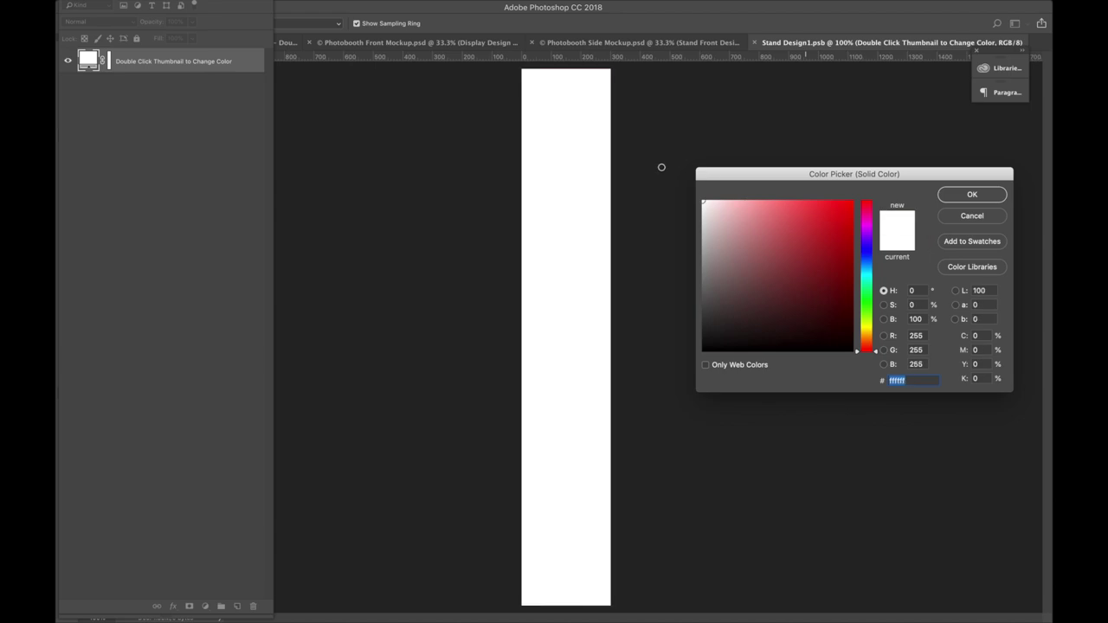
{"action": "left_click", "coordinate": [991, 220]}
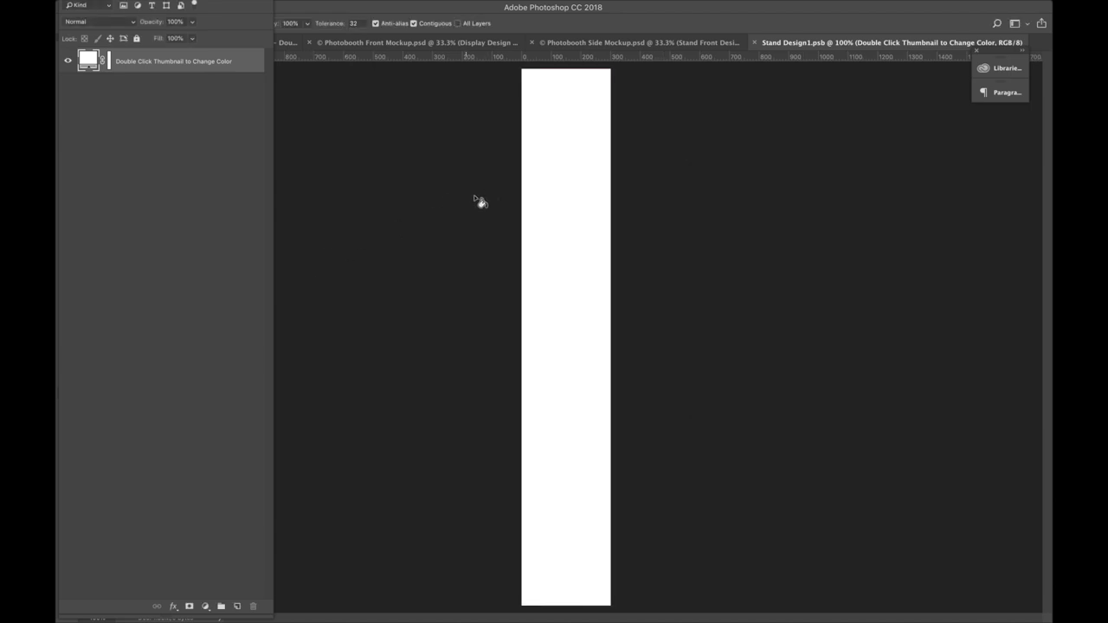
Place 7_placement.png from the desktop onto the bar and commit it.
{"action": "key", "text": "F11"}
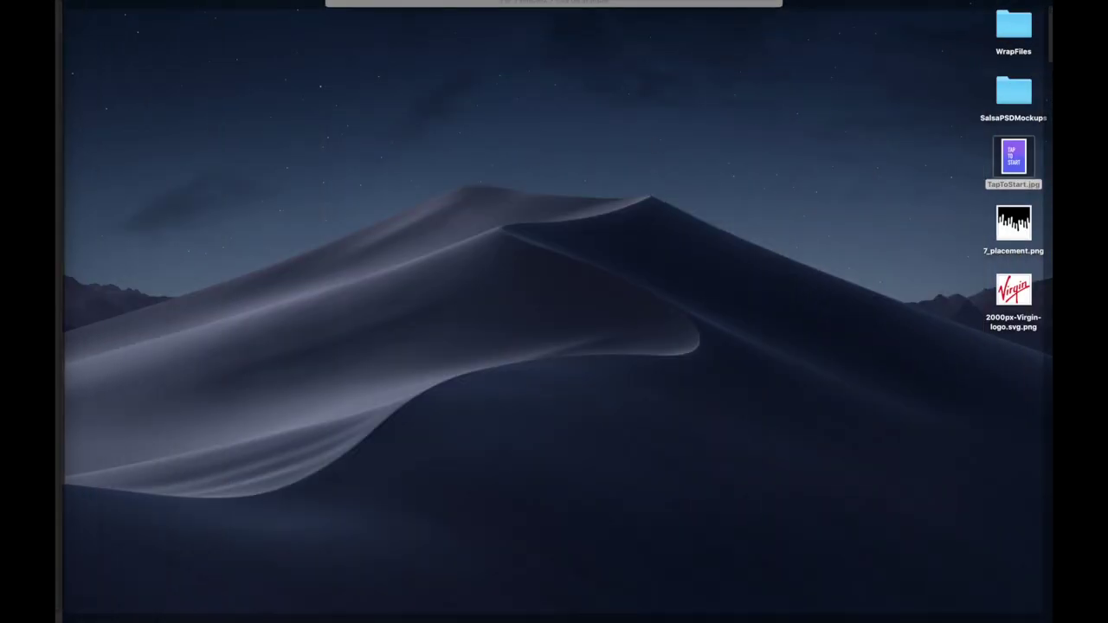
{"action": "left_click_drag", "start_coordinate": [1014, 225], "coordinate": [566, 223]}
{"action": "key", "text": "F11"}
{"action": "left_click_drag", "start_coordinate": [590, 320], "coordinate": [590, 266]}
{"action": "key", "text": "Return"}
{"action": "key", "text": "ctrl+t"}
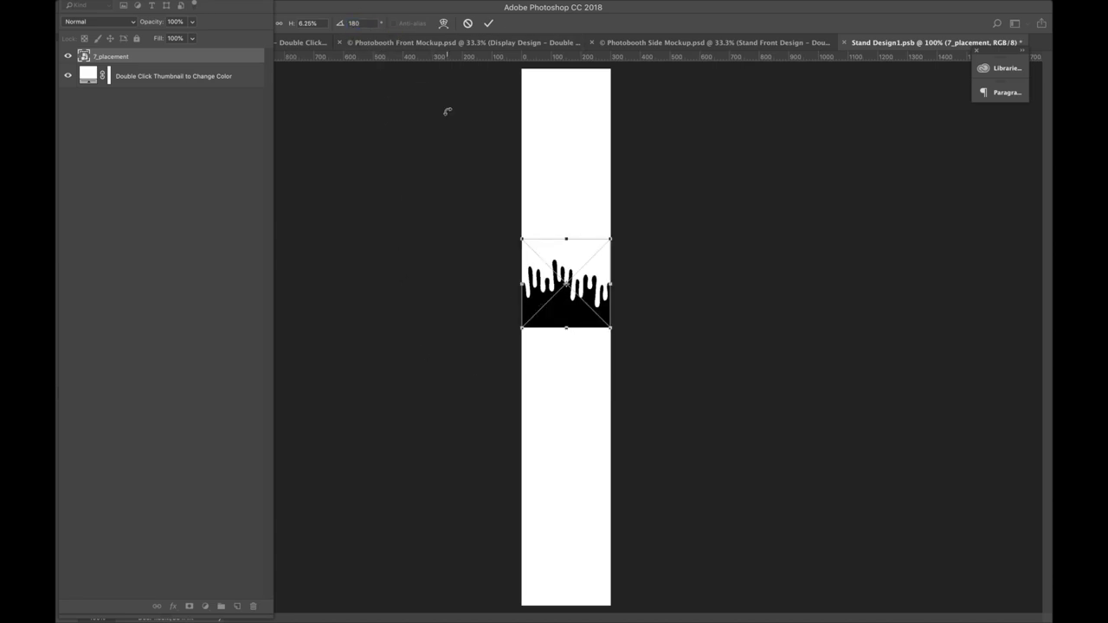
Flip the drip image 180° and move it up toward the top of the bar.
{"action": "key", "text": "Return"}
{"action": "key", "text": "ctrl+t"}
{"action": "left_click_drag", "start_coordinate": [604, 320], "coordinate": [601, 223]}
{"action": "key", "text": "Return"}
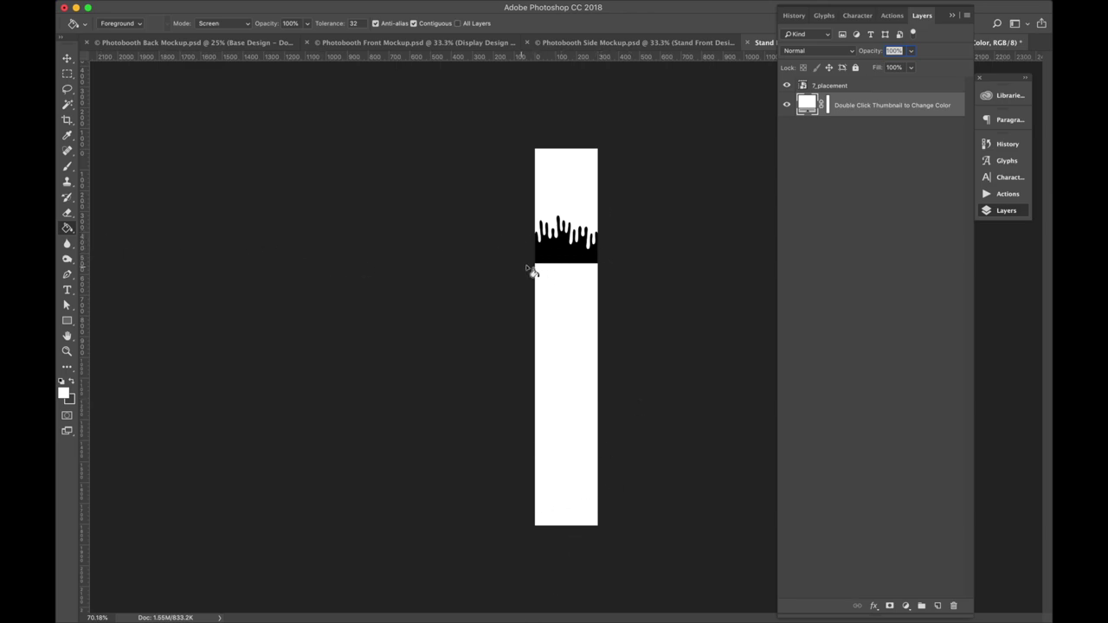
Draw a rectangle covering the bar below the drip band.
{"action": "left_click", "coordinate": [861, 86]}
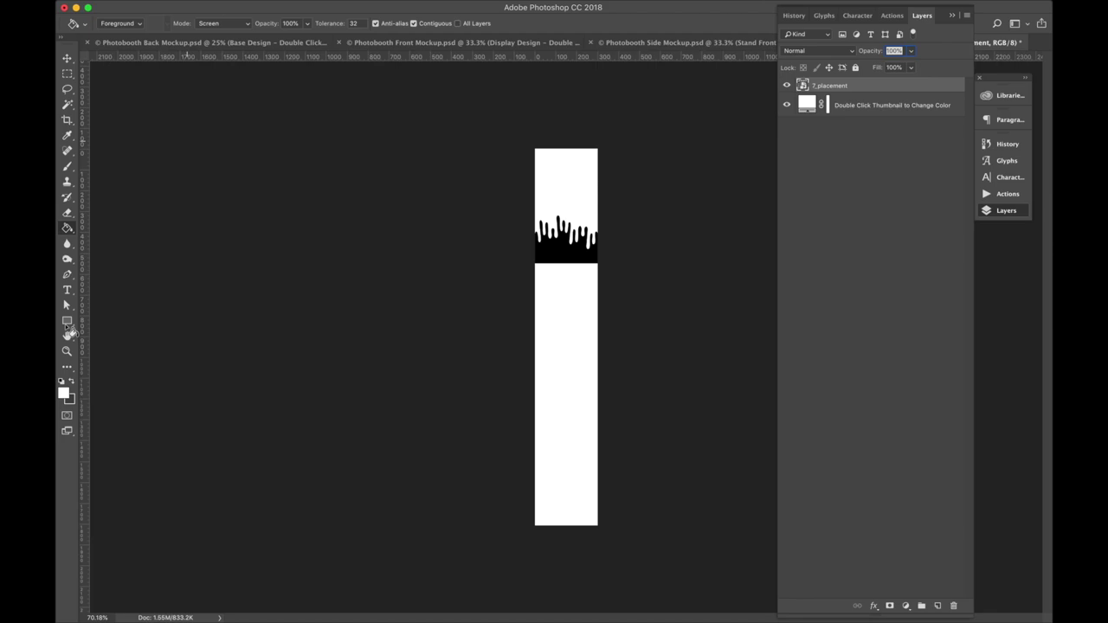
{"action": "left_click", "coordinate": [68, 321]}
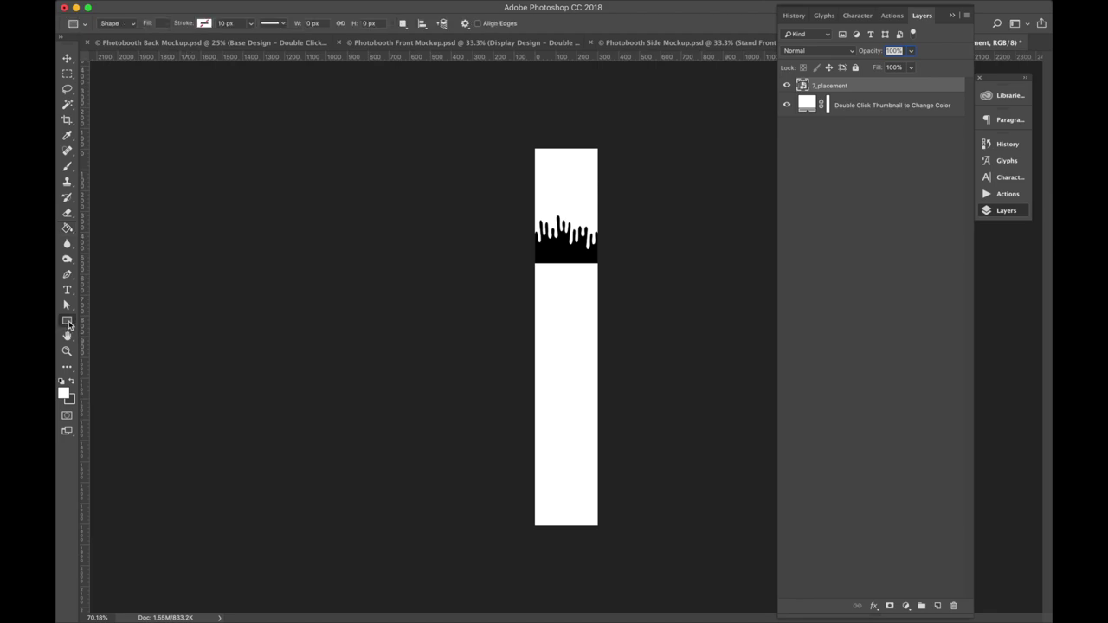
{"action": "right_click", "coordinate": [69, 326]}
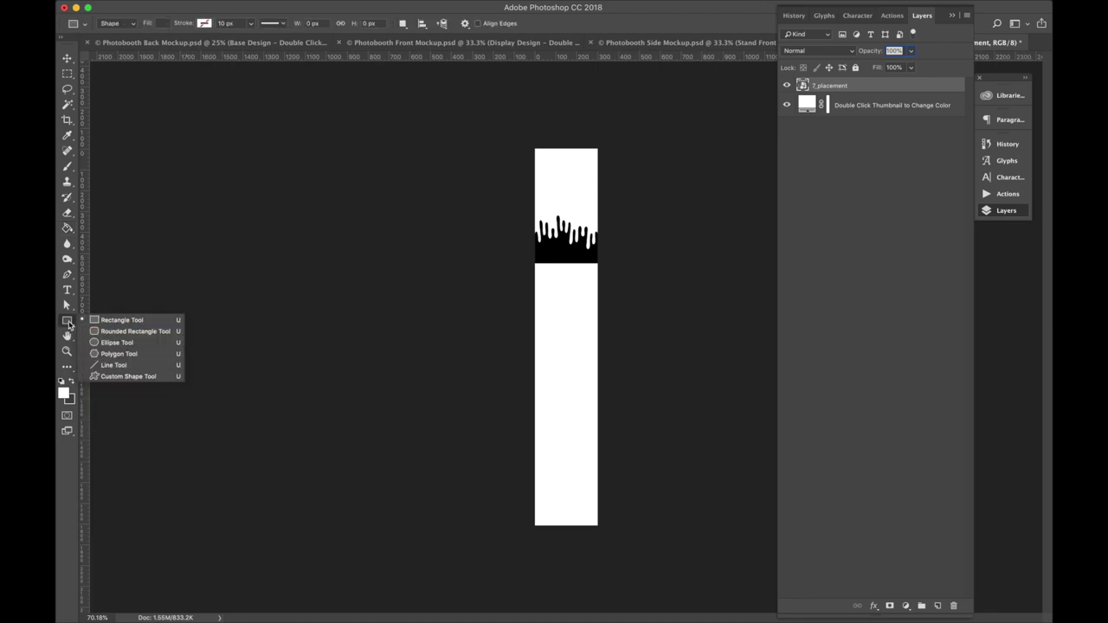
{"action": "left_click", "coordinate": [112, 321]}
{"action": "left_click_drag", "start_coordinate": [532, 263], "coordinate": [596, 524]}
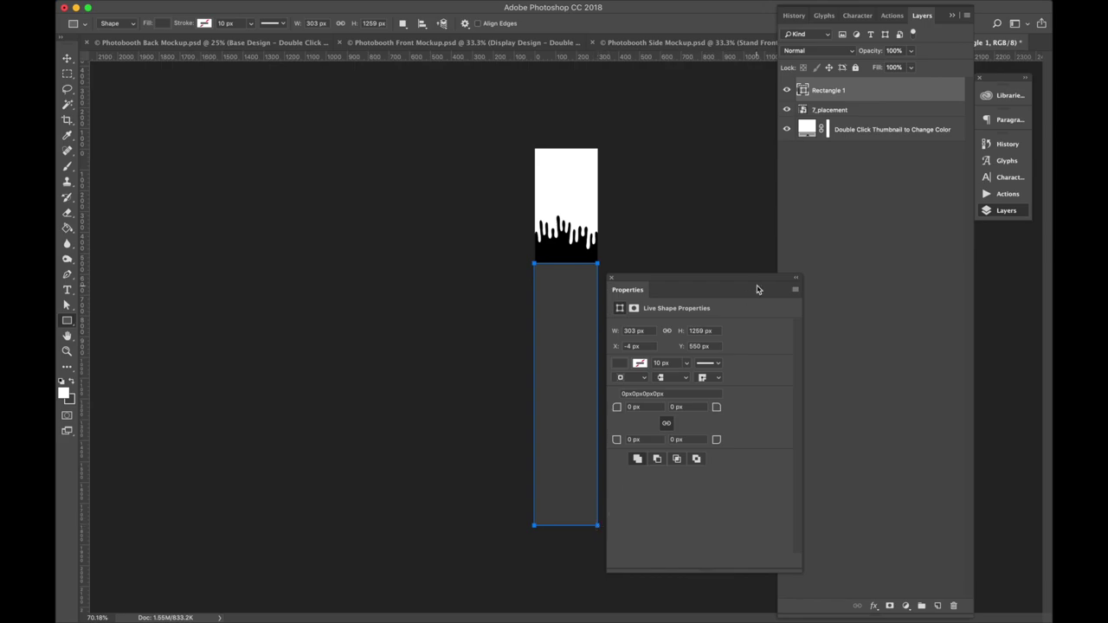
Nudge Rectangle 1 slightly right with Free Transform so it lines up with the bar.
{"action": "left_click", "coordinate": [858, 188]}
{"action": "left_click", "coordinate": [842, 94]}
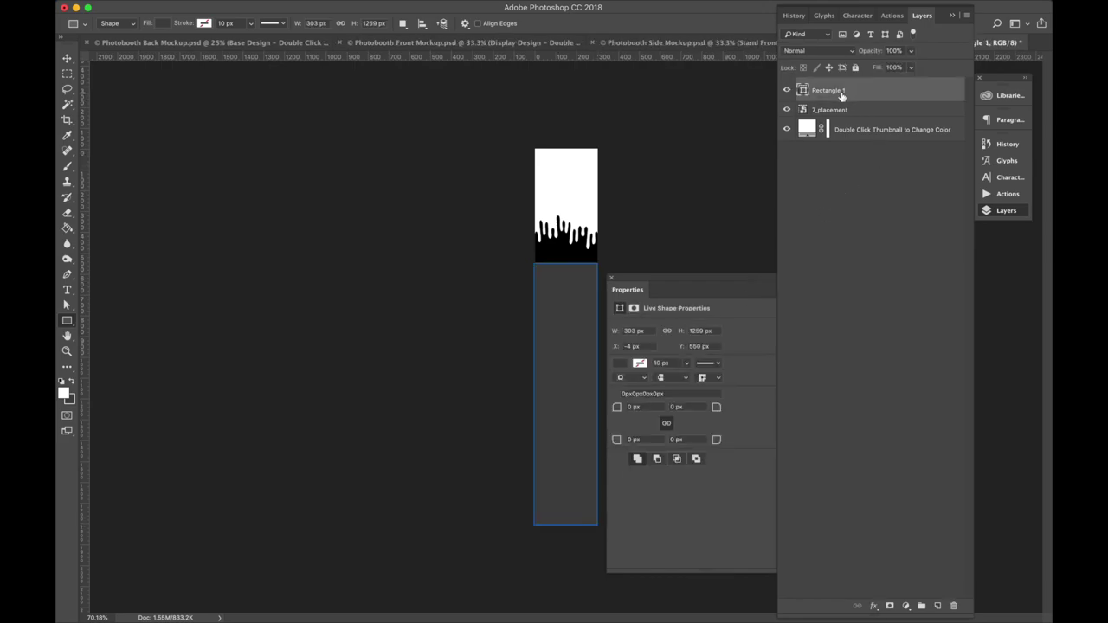
{"action": "left_click", "coordinate": [611, 278]}
{"action": "scroll", "coordinate": [598, 309], "scroll_direction": "up", "scroll_amount": 5}
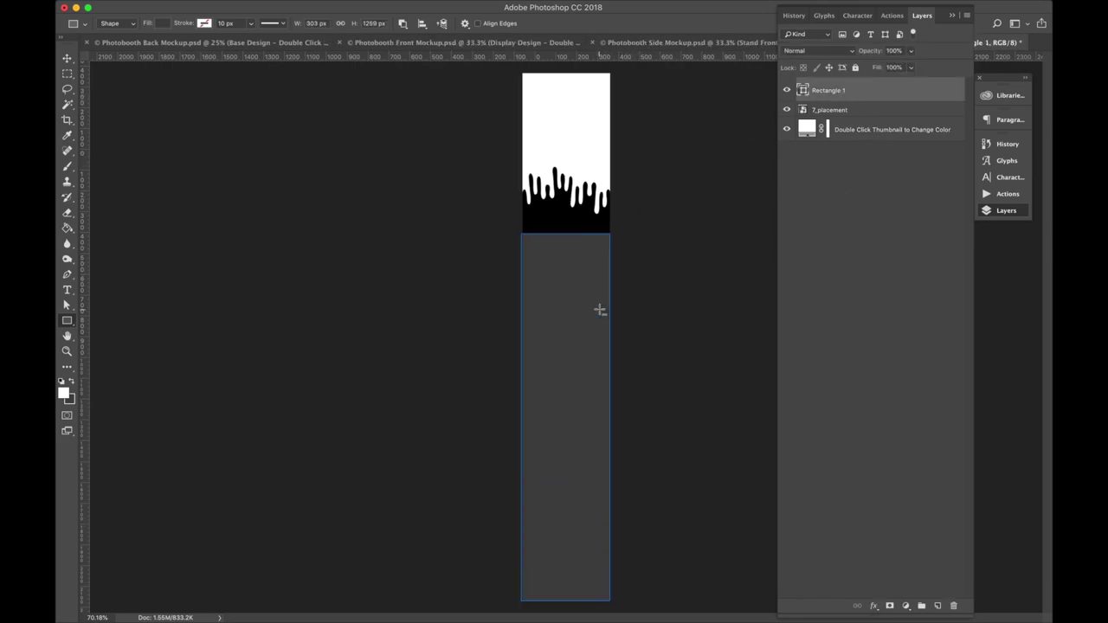
{"action": "scroll", "coordinate": [599, 309], "scroll_direction": "up", "scroll_amount": 2}
{"action": "scroll", "coordinate": [599, 309], "scroll_direction": "up", "scroll_amount": 1}
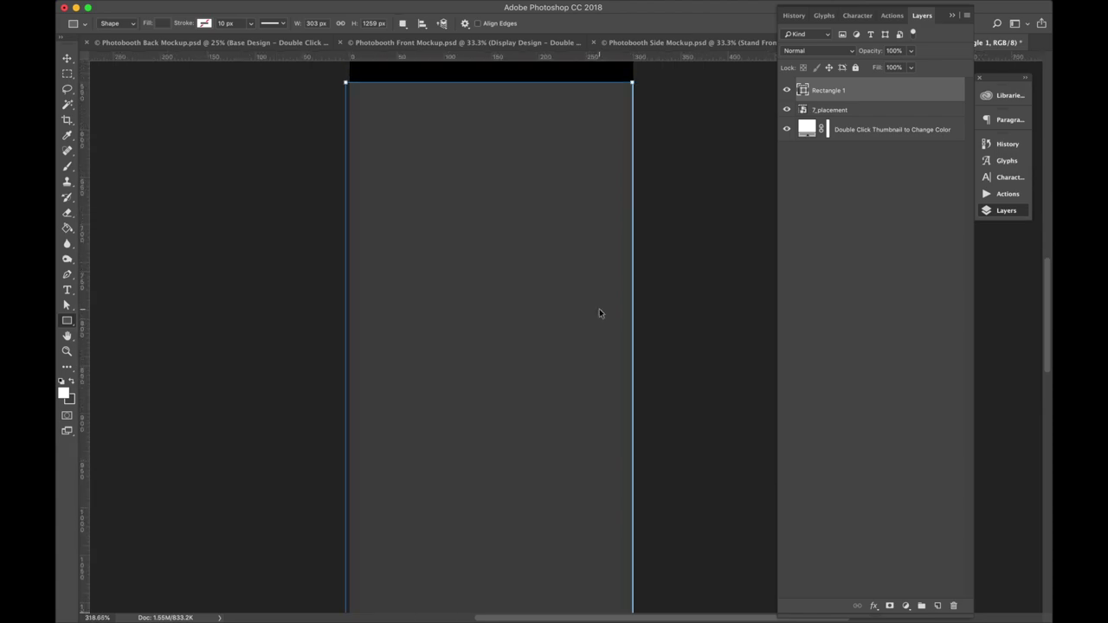
{"action": "key", "text": "ctrl+t"}
{"action": "left_click_drag", "start_coordinate": [587, 313], "coordinate": [591, 312]}
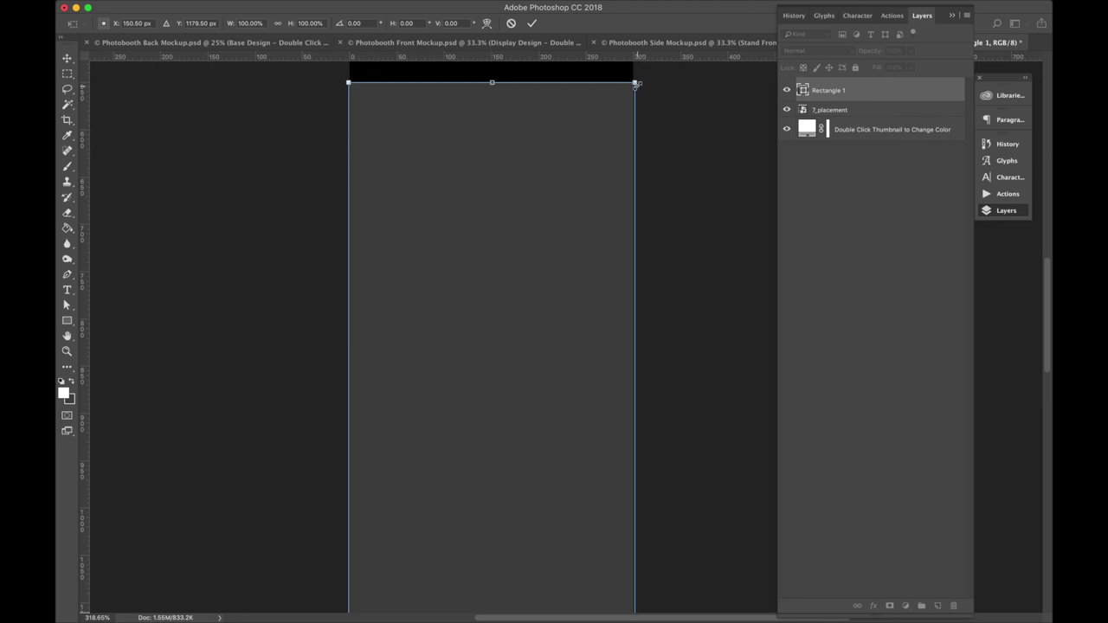
{"action": "left_click_drag", "start_coordinate": [637, 84], "coordinate": [635, 85]}
{"action": "scroll", "coordinate": [618, 274], "scroll_direction": "down", "scroll_amount": 5}
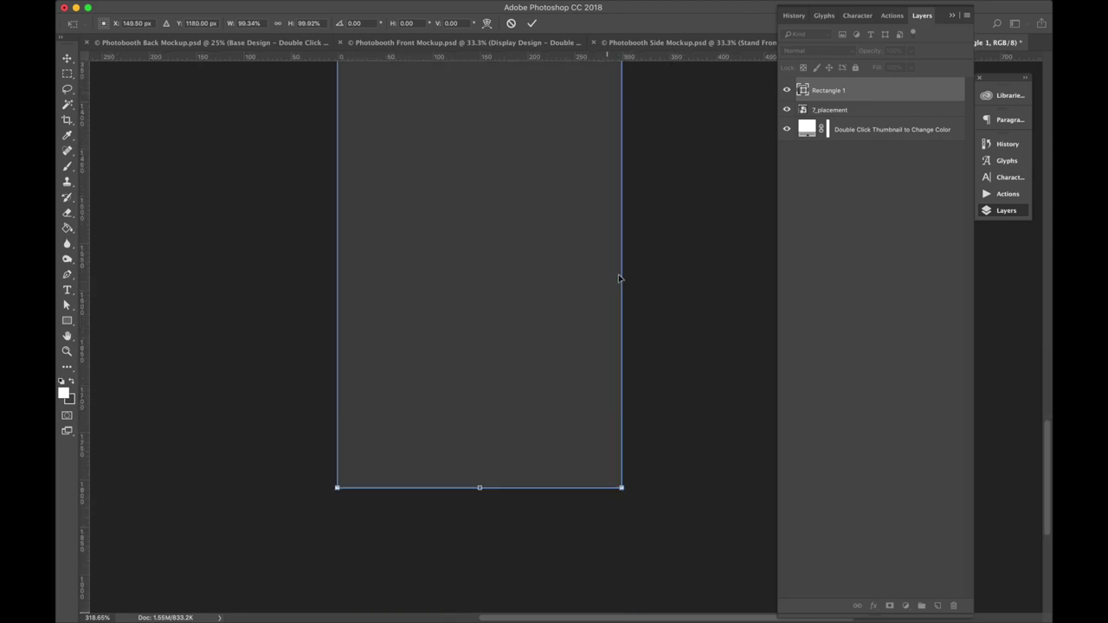
{"action": "scroll", "coordinate": [618, 278], "scroll_direction": "down", "scroll_amount": 5}
{"action": "key", "text": "Return"}
{"action": "scroll", "coordinate": [618, 275], "scroll_direction": "up", "scroll_amount": 4}
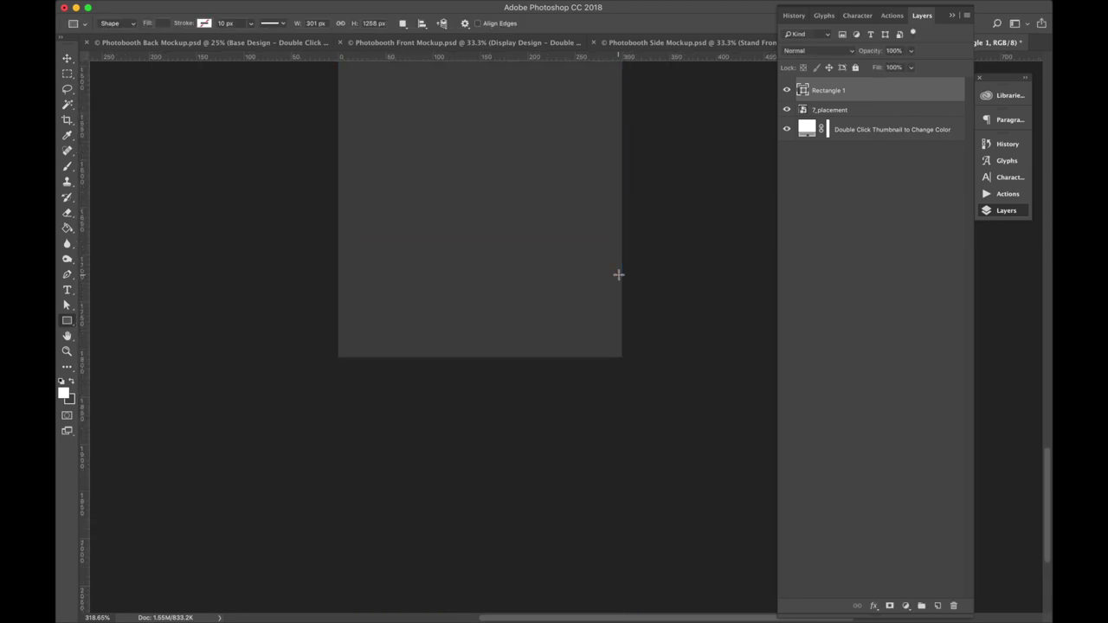
{"action": "scroll", "coordinate": [618, 274], "scroll_direction": "up", "scroll_amount": 10}
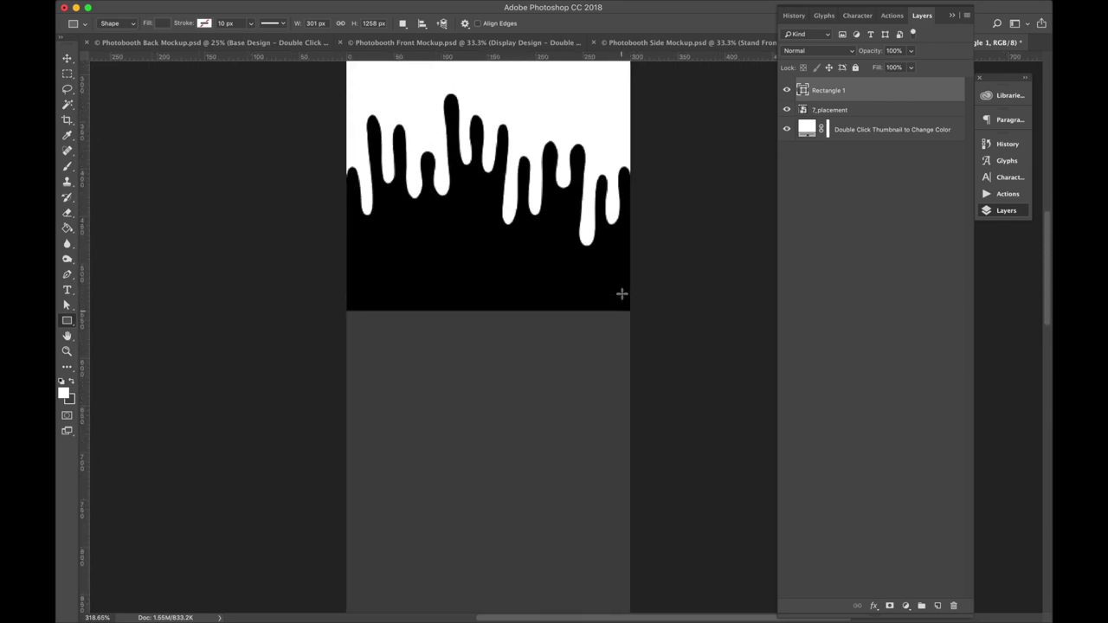
{"action": "scroll", "coordinate": [622, 295], "scroll_direction": "up", "scroll_amount": 3}
{"action": "scroll", "coordinate": [621, 294], "scroll_direction": "down", "scroll_amount": 5}
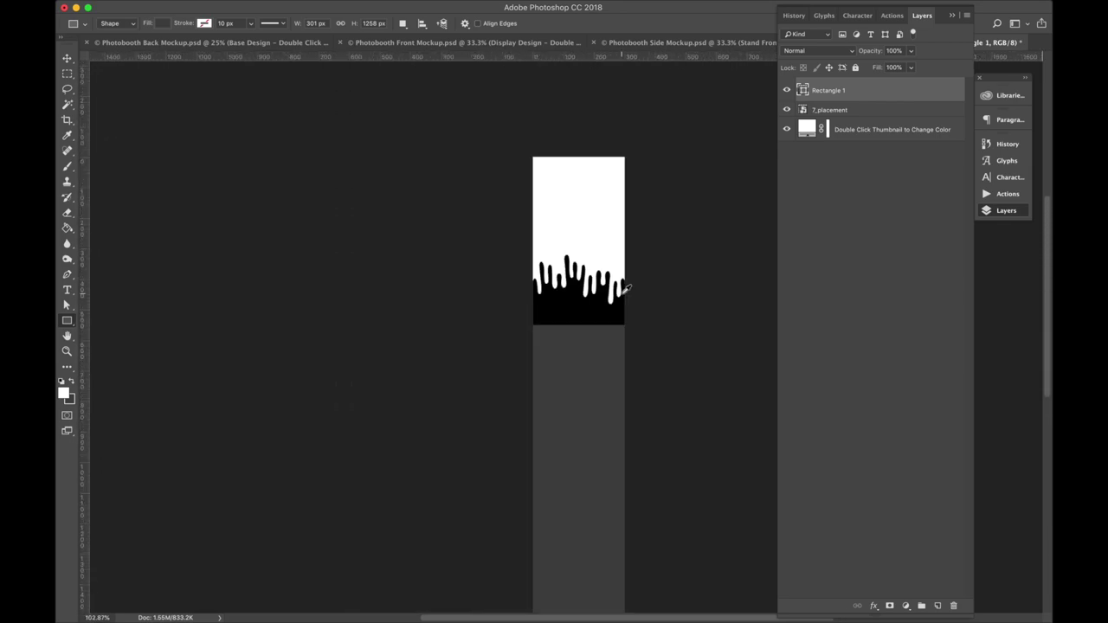
{"action": "scroll", "coordinate": [624, 289], "scroll_direction": "down", "scroll_amount": 2}
Add Color Overlay and Gradient Overlay effects to Rectangle 1 in Layer Style.
{"action": "right_click", "coordinate": [852, 95]}
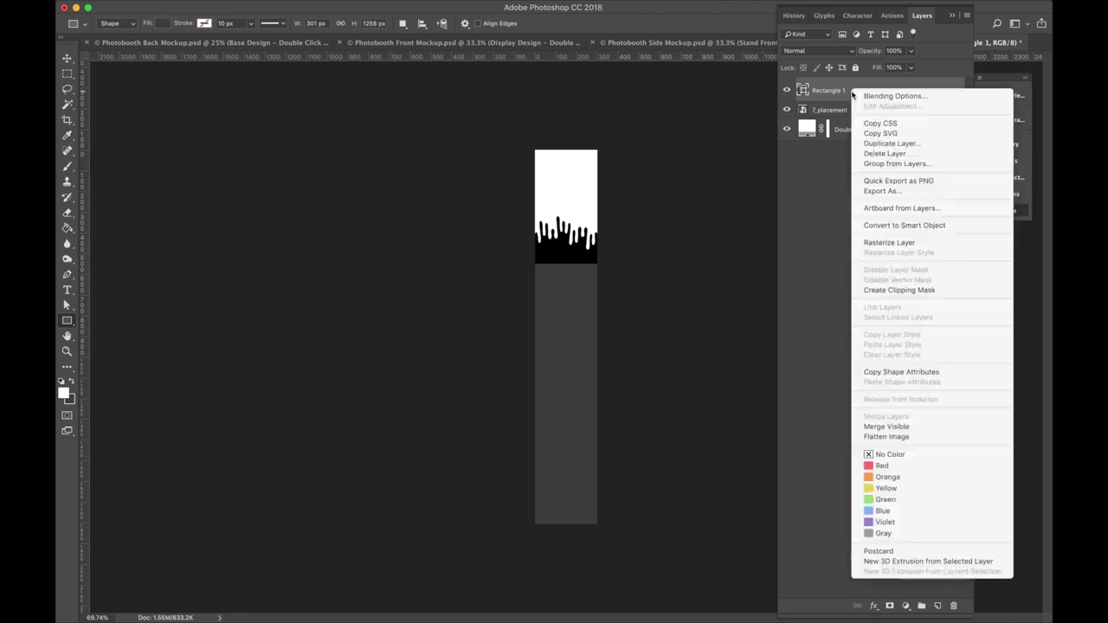
{"action": "left_click", "coordinate": [863, 97]}
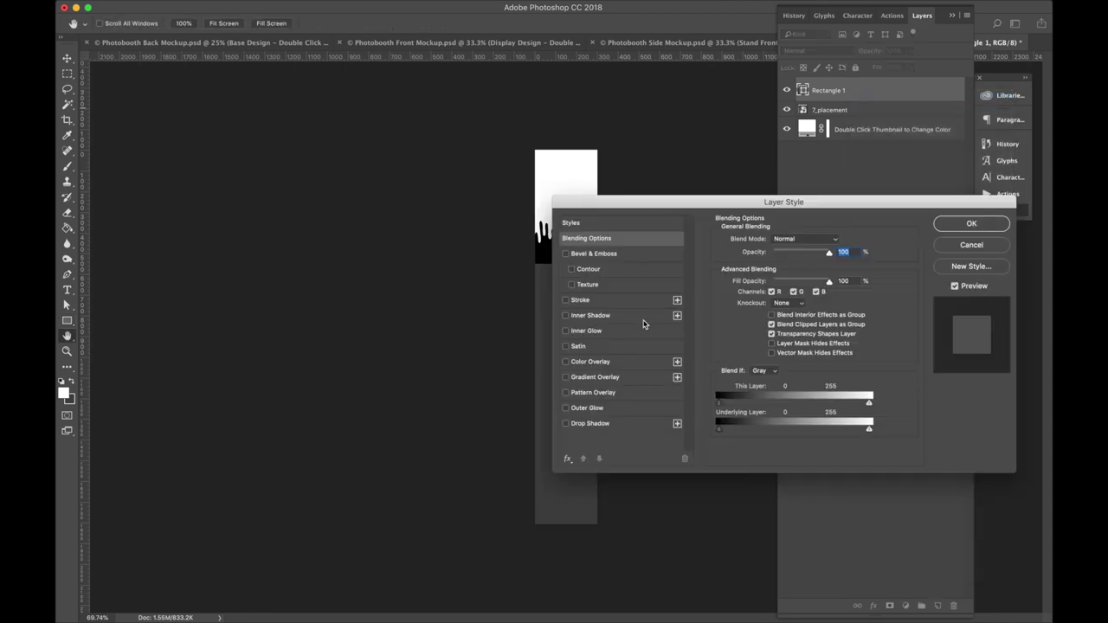
{"action": "left_click", "coordinate": [623, 363]}
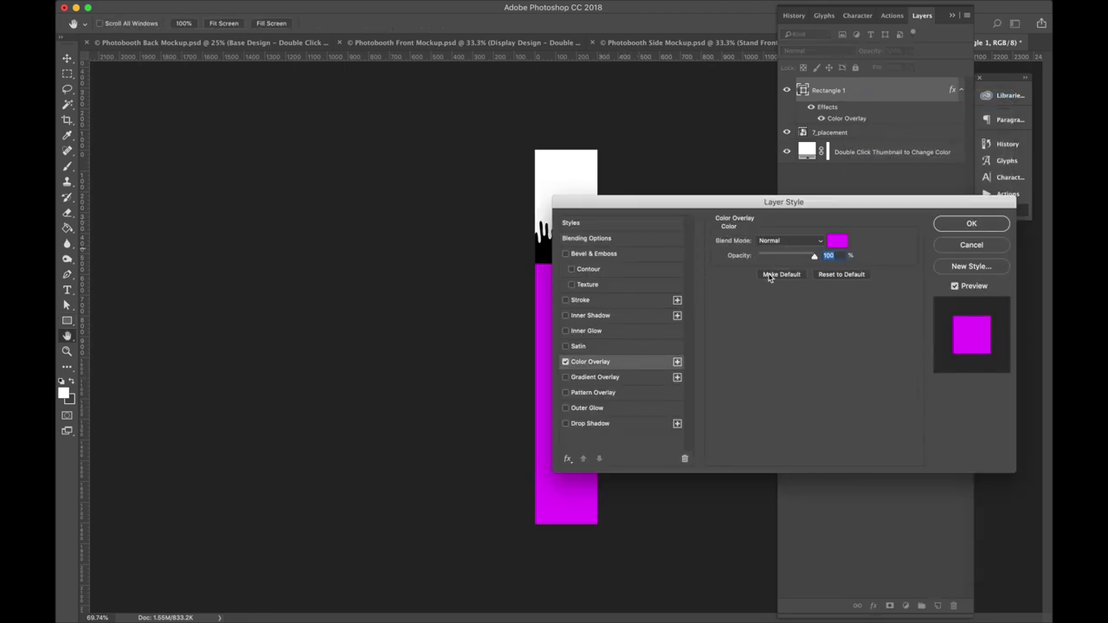
{"action": "left_click", "coordinate": [565, 377]}
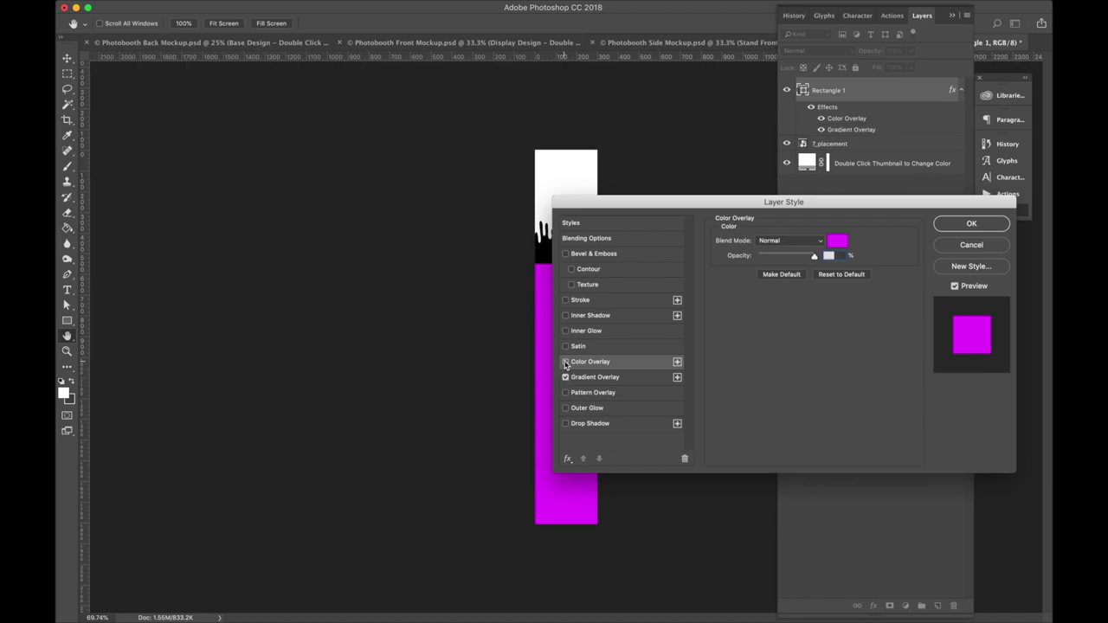
{"action": "left_click", "coordinate": [565, 363]}
{"action": "left_click_drag", "start_coordinate": [779, 203], "coordinate": [379, 89]}
{"action": "left_click", "coordinate": [242, 263]}
Edit the gradient to pink-to-blue by moving and removing colour stops.
{"action": "left_click", "coordinate": [381, 155]}
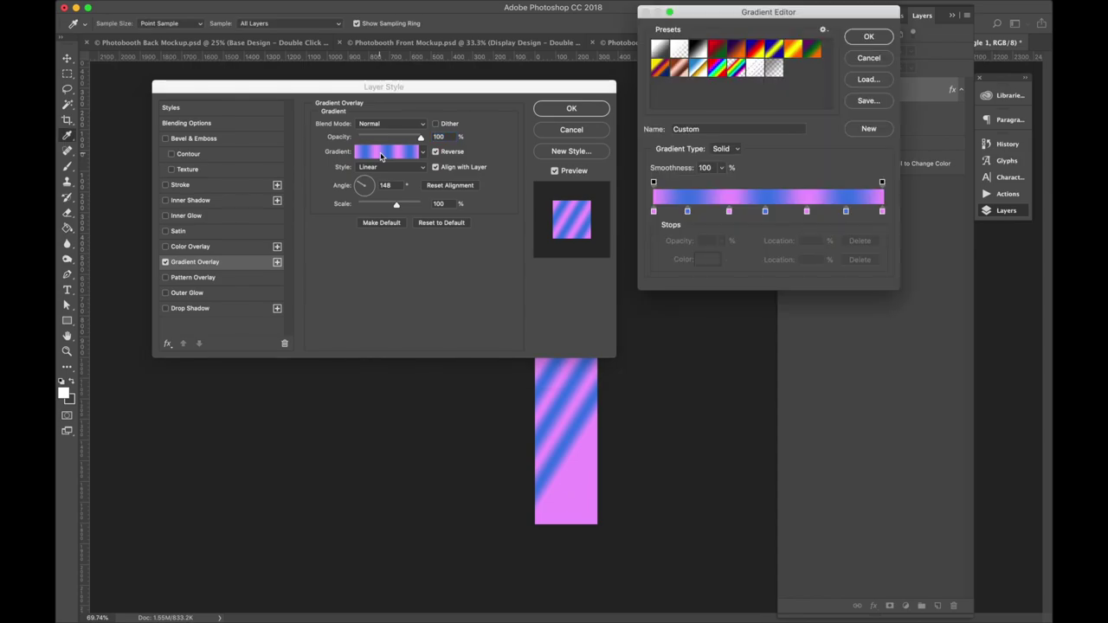
{"action": "left_click", "coordinate": [688, 214]}
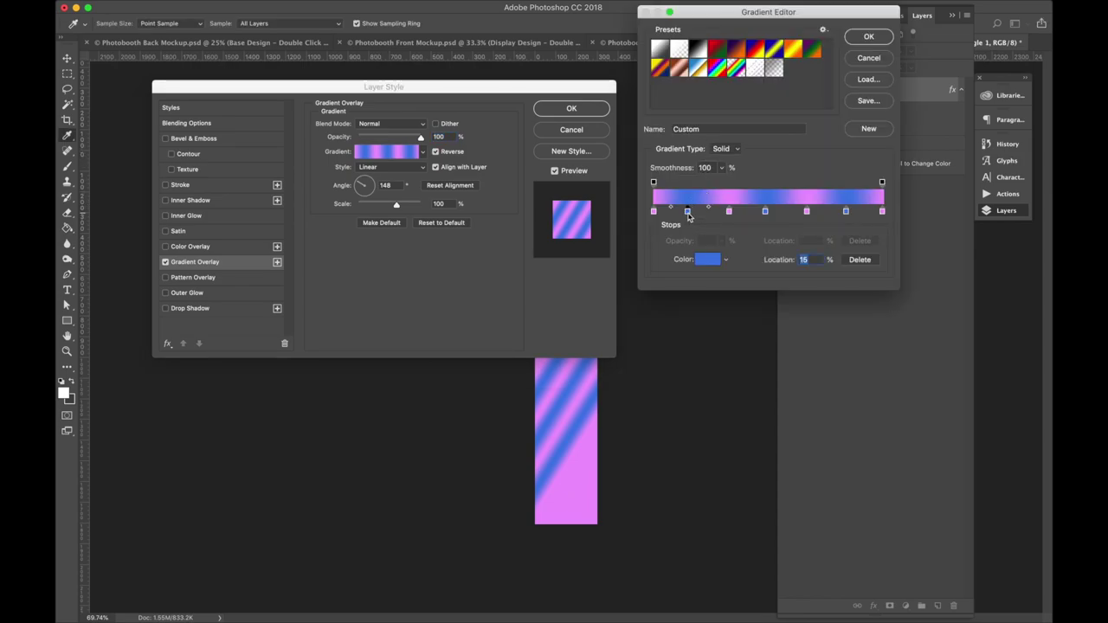
{"action": "left_click_drag", "start_coordinate": [689, 213], "coordinate": [838, 214]}
{"action": "left_click", "coordinate": [806, 212]}
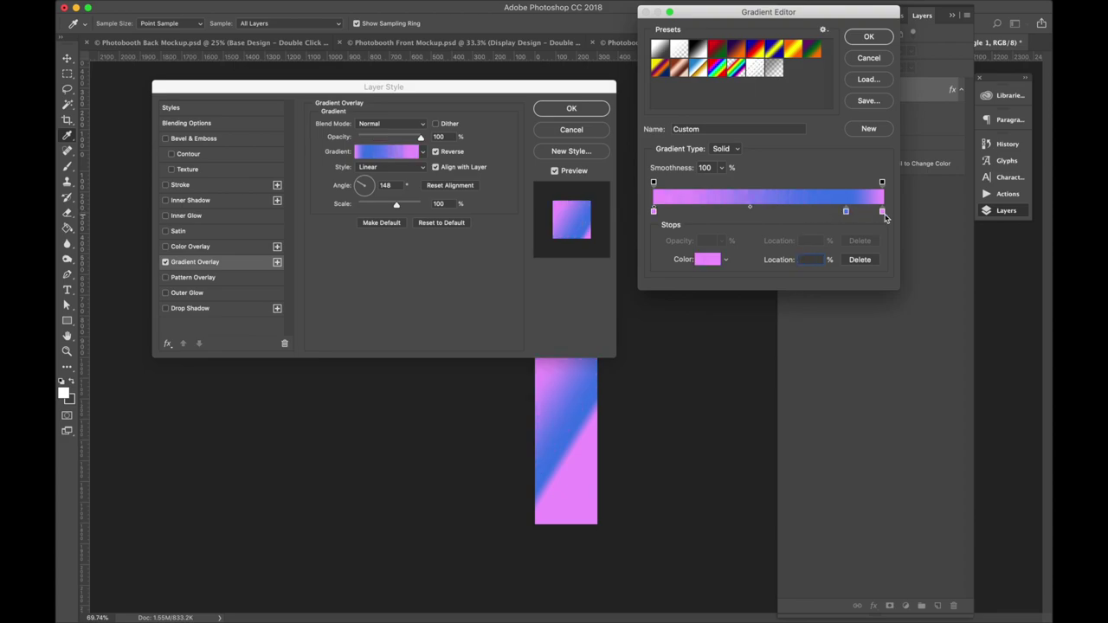
{"action": "mouse_move", "coordinate": [884, 216]}
{"action": "left_mouse_down"}
{"action": "mouse_move", "coordinate": [876, 241]}
{"action": "mouse_move", "coordinate": [883, 213]}
{"action": "left_mouse_up"}
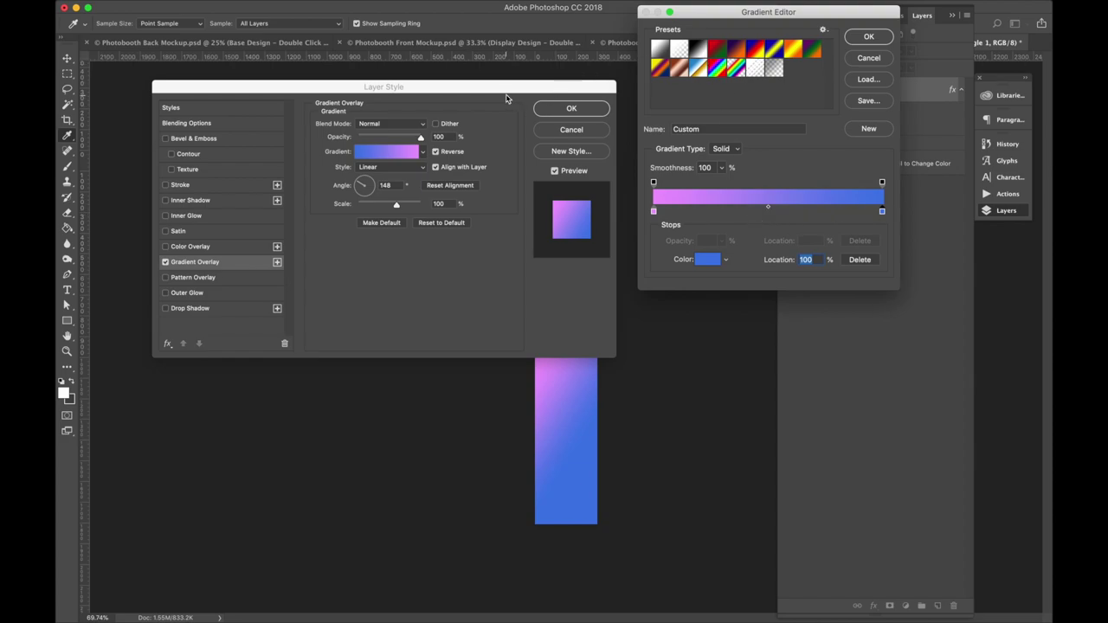
{"action": "left_click_drag", "start_coordinate": [507, 99], "coordinate": [442, 77]}
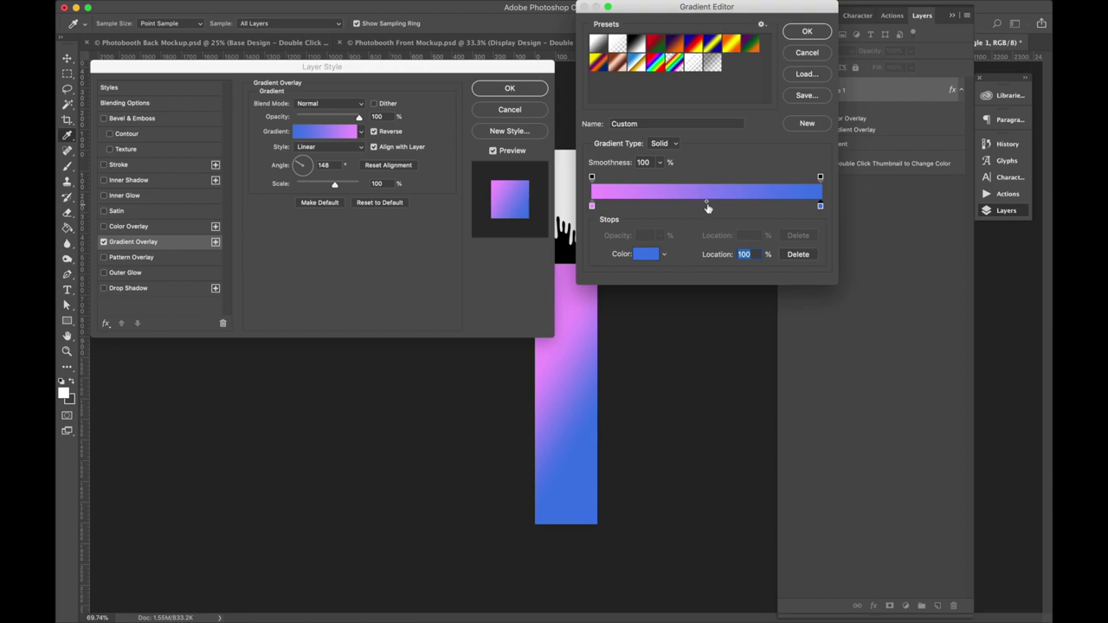
{"action": "left_click", "coordinate": [807, 32]}
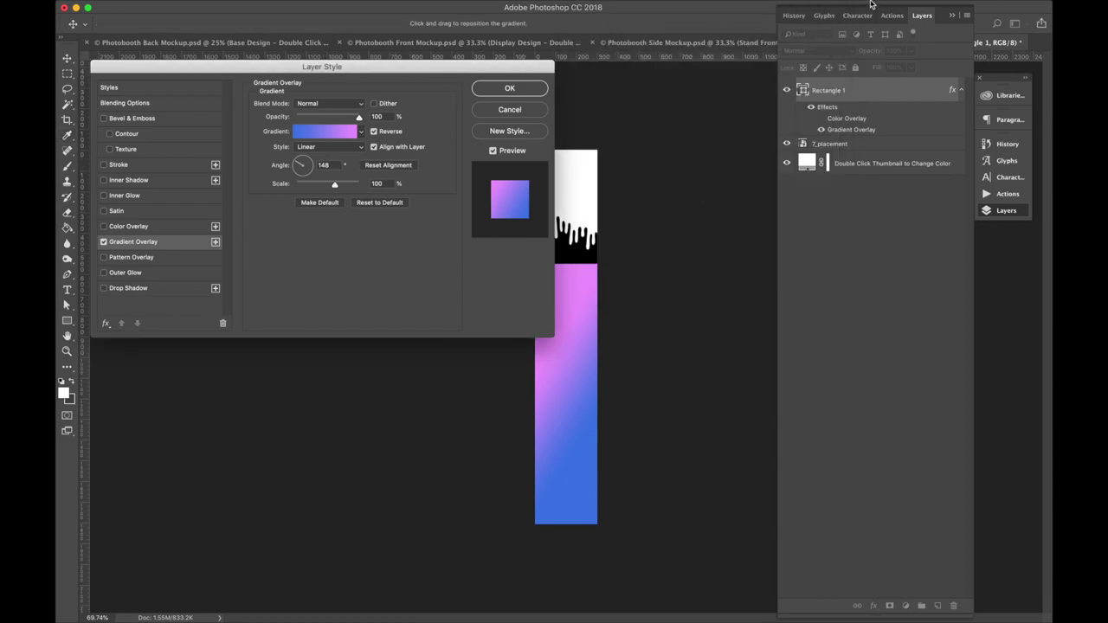
Set the Gradient Overlay angle to 90° so the gradient runs vertically, pink to blue.
{"action": "type", "text": "180"}
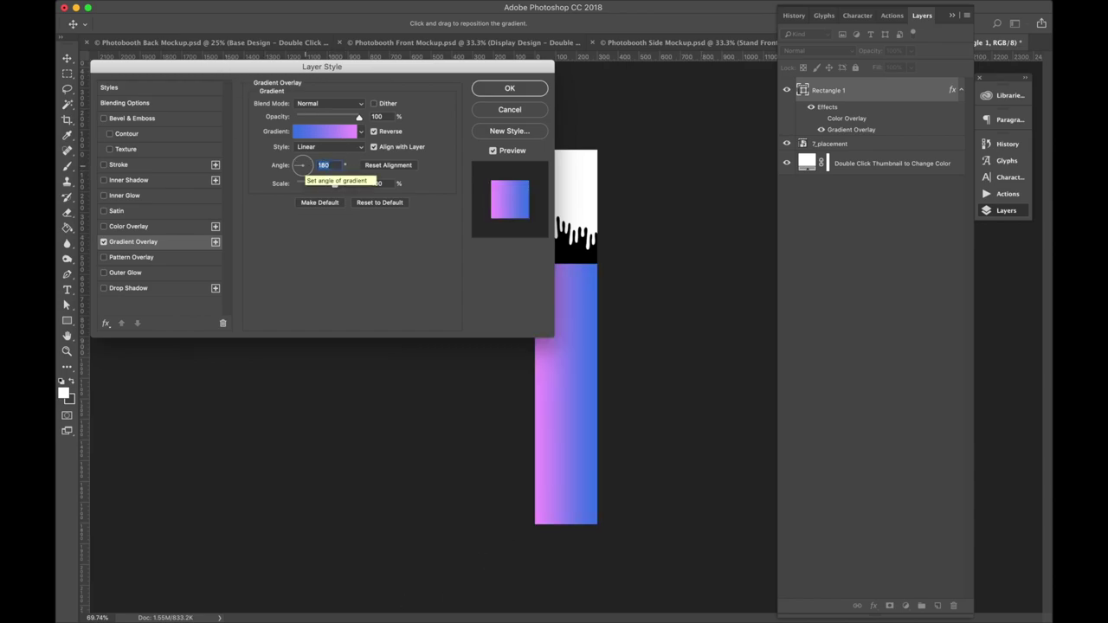
{"action": "type", "text": "90"}
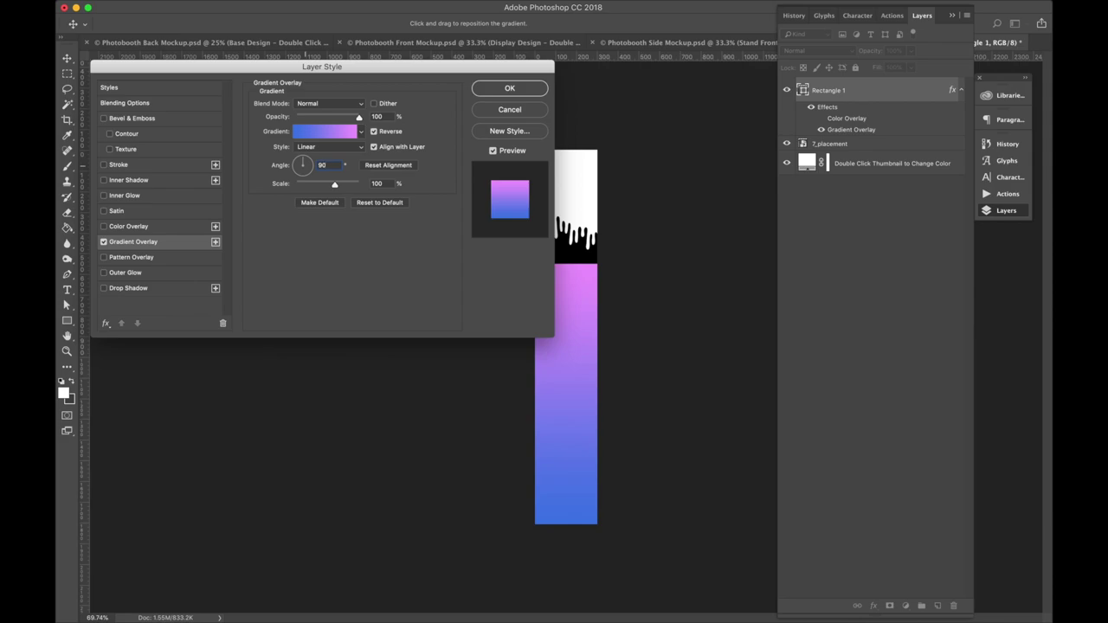
{"action": "key", "text": "Return"}
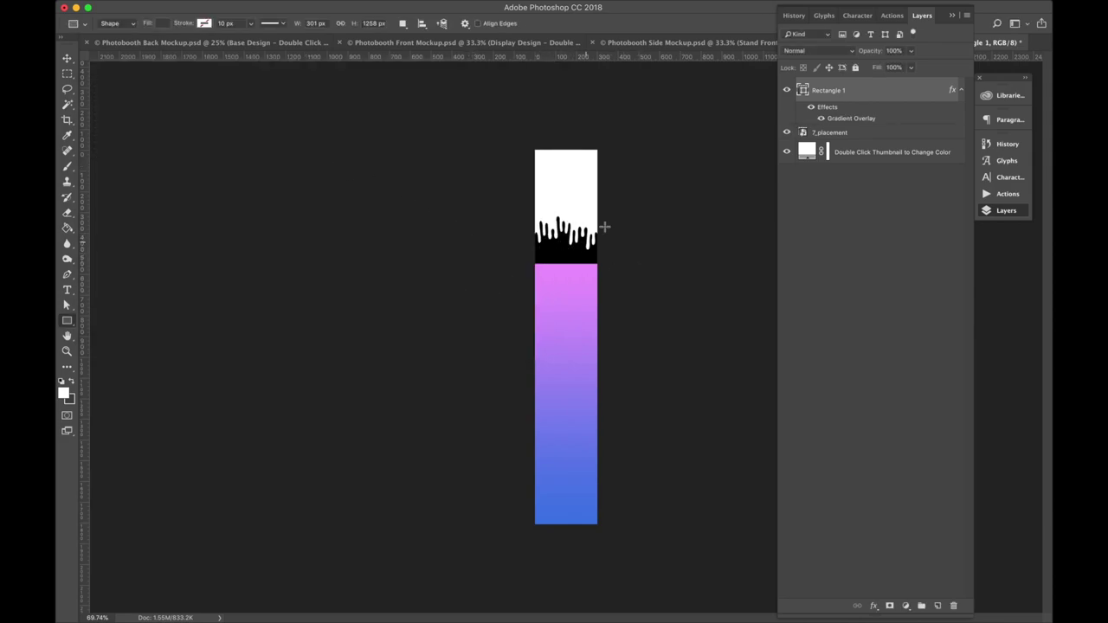
{"action": "left_click", "coordinate": [852, 137]}
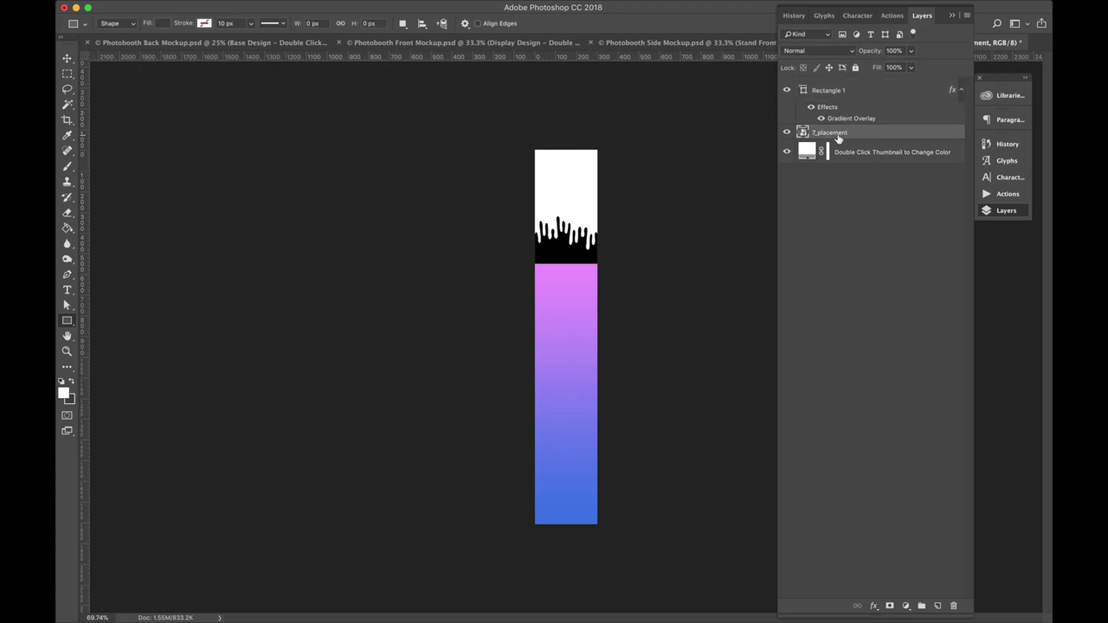
Give the 7_placement drips a light pink #ee9bff Color Overlay sampled from the gradient top.
{"action": "right_click", "coordinate": [824, 133]}
{"action": "left_click", "coordinate": [846, 126]}
{"action": "left_click", "coordinate": [136, 227]}
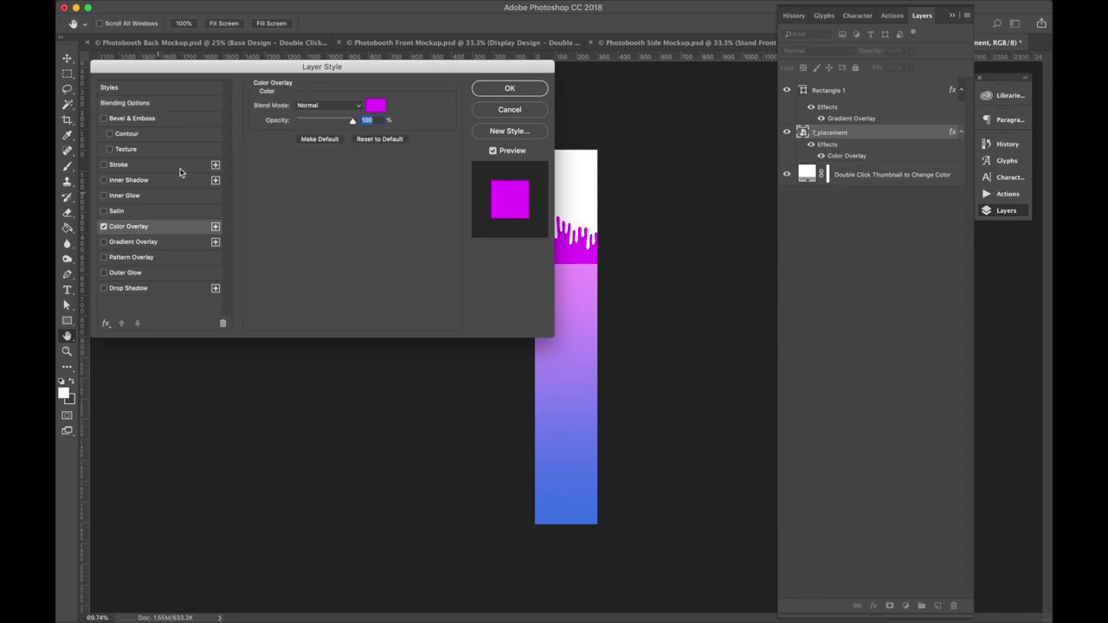
{"action": "left_click_drag", "start_coordinate": [427, 65], "coordinate": [385, 61]}
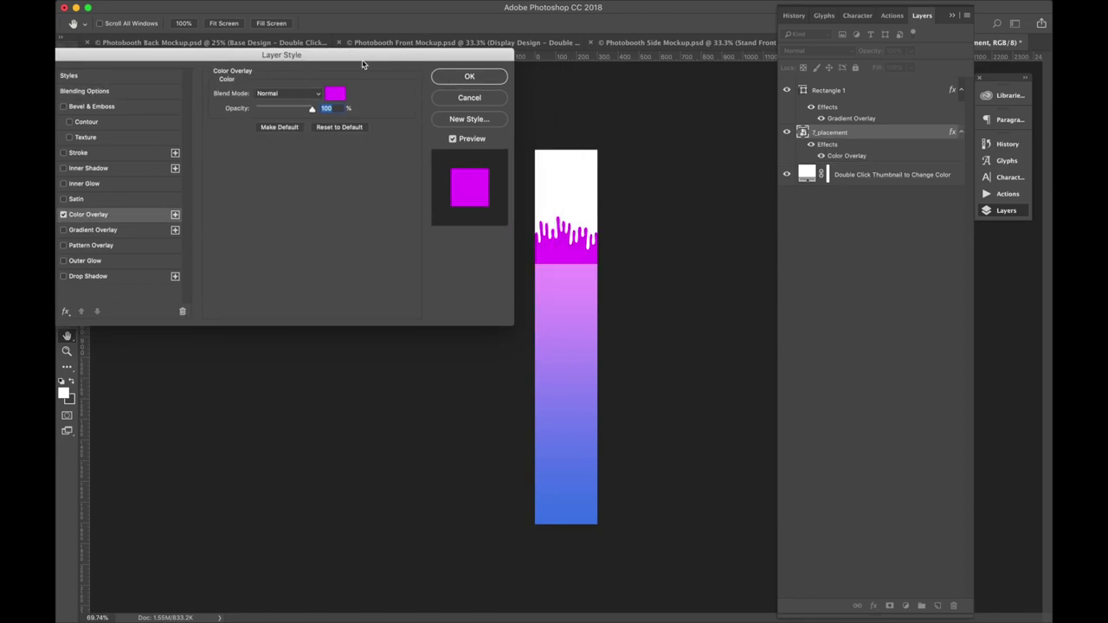
{"action": "left_click", "coordinate": [335, 93]}
{"action": "left_click", "coordinate": [597, 267]}
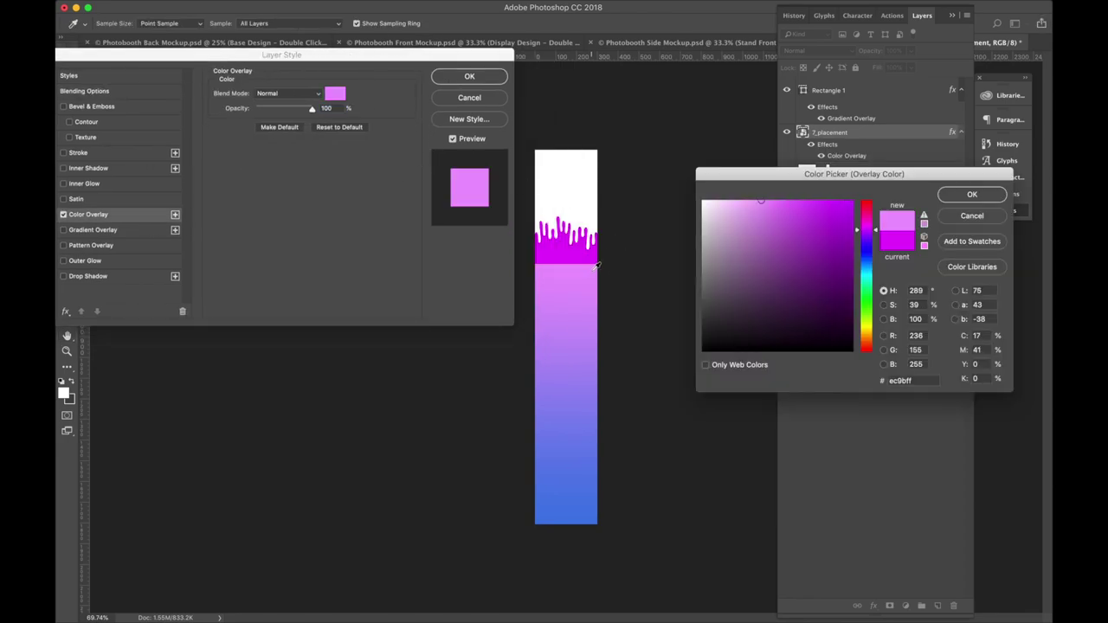
{"action": "left_click", "coordinate": [596, 265]}
{"action": "left_click", "coordinate": [595, 264]}
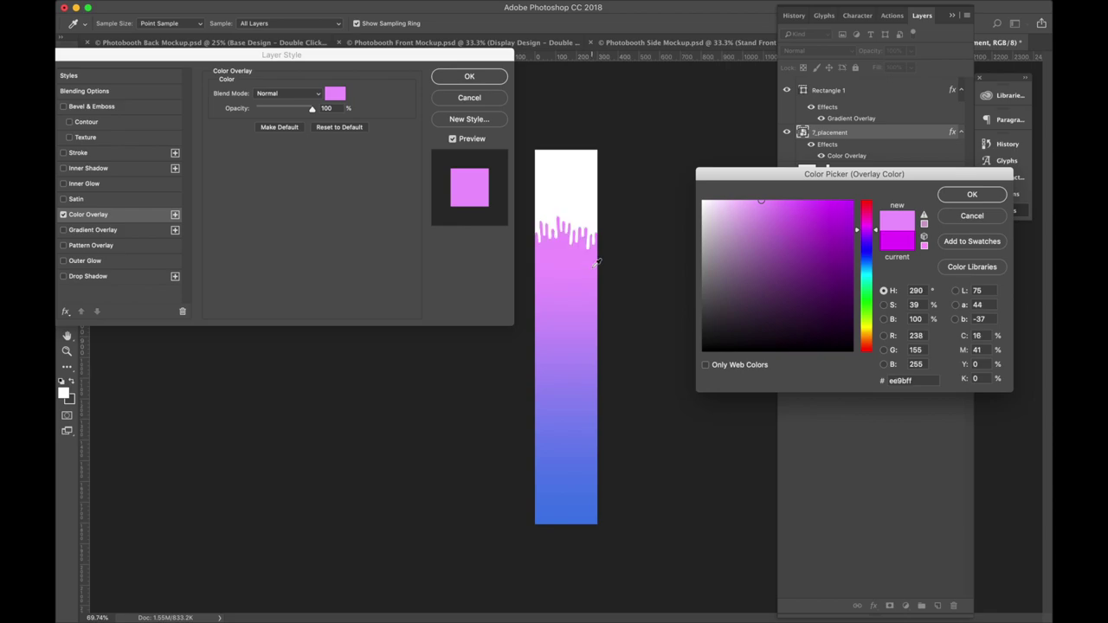
{"action": "key", "text": "Return"}
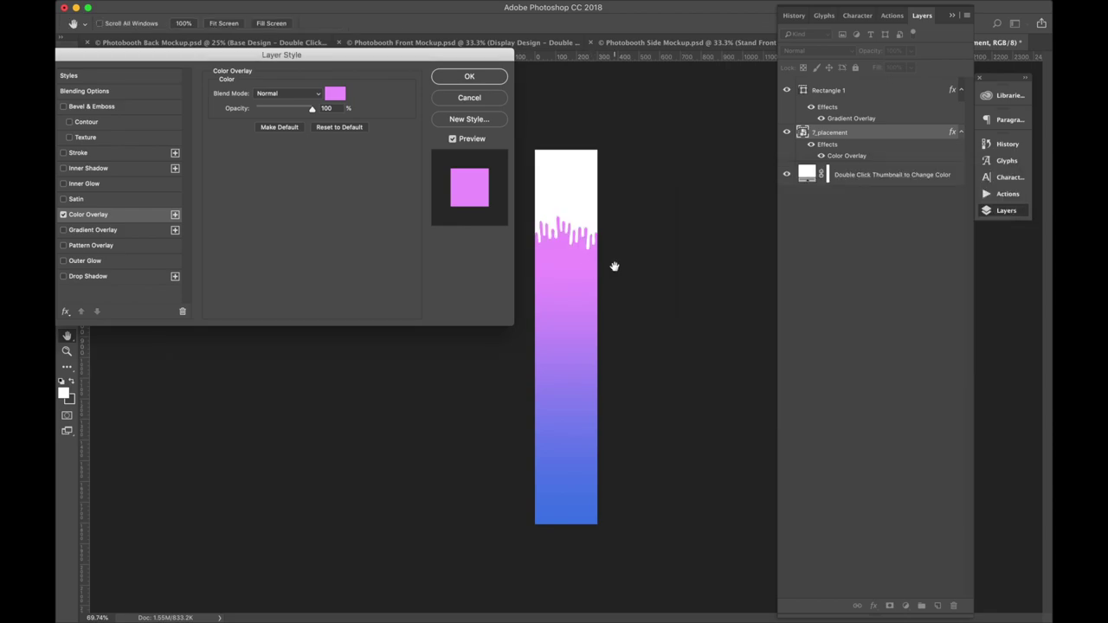
{"action": "left_click", "coordinate": [467, 76]}
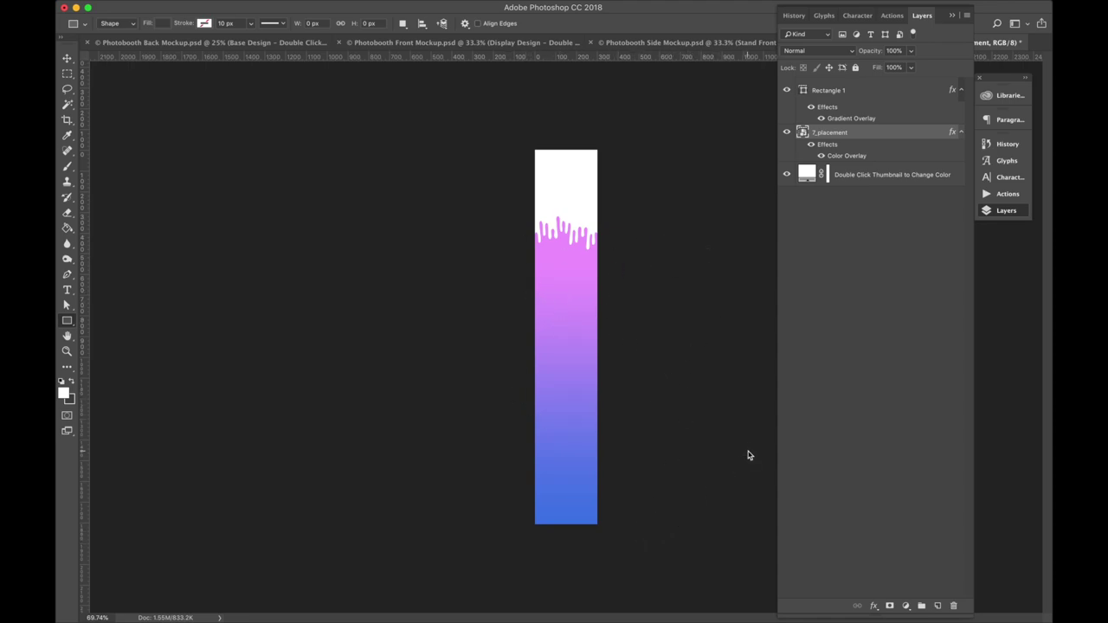
Place the Virgin logo file from the desktop onto the stand design.
{"action": "left_click", "coordinate": [1019, 39]}
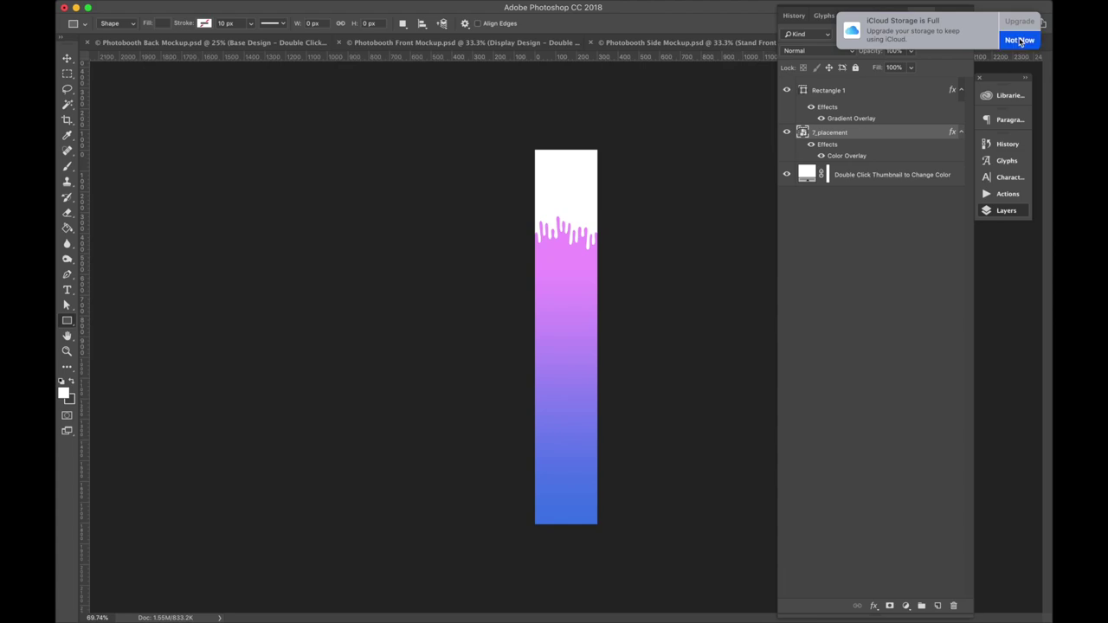
{"action": "key", "text": "F11"}
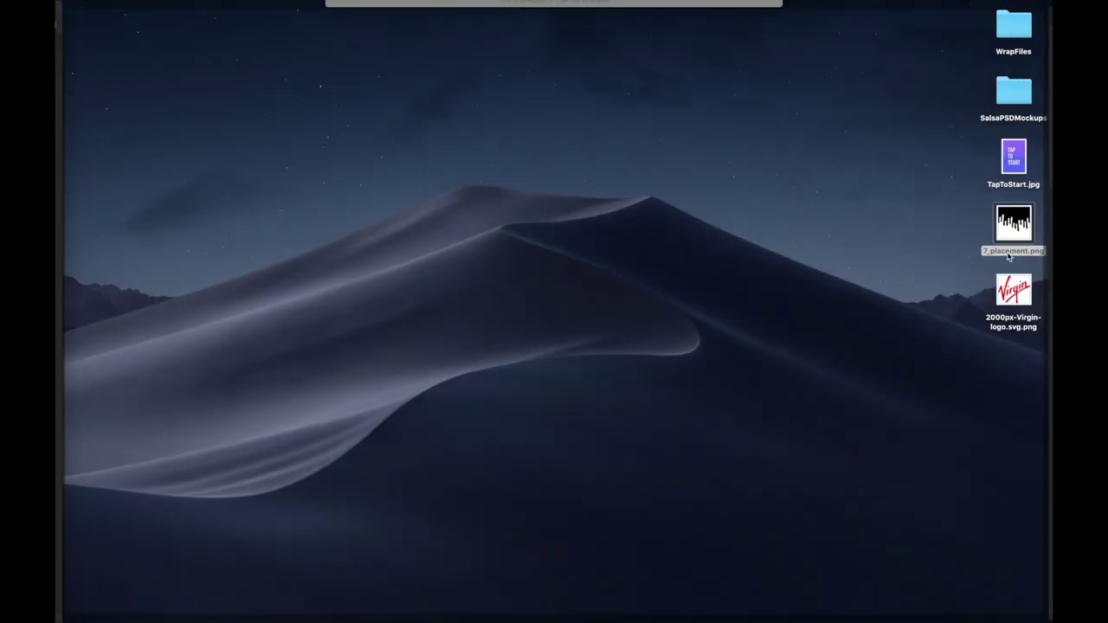
{"action": "left_click_drag", "start_coordinate": [1012, 293], "coordinate": [564, 333]}
{"action": "key", "text": "F11"}
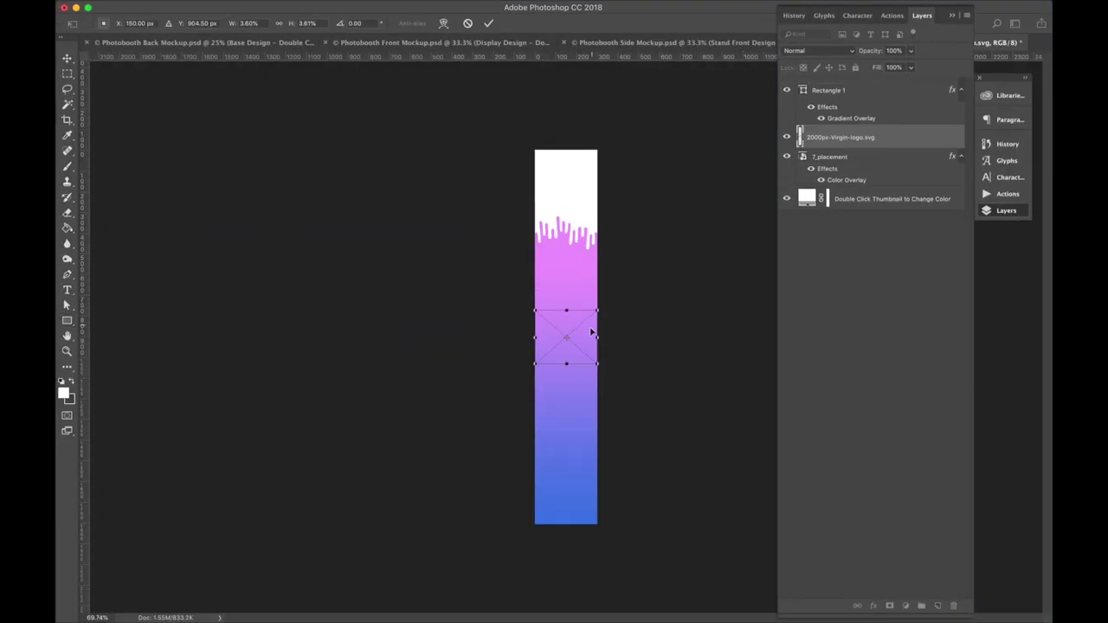
{"action": "key", "text": "Return"}
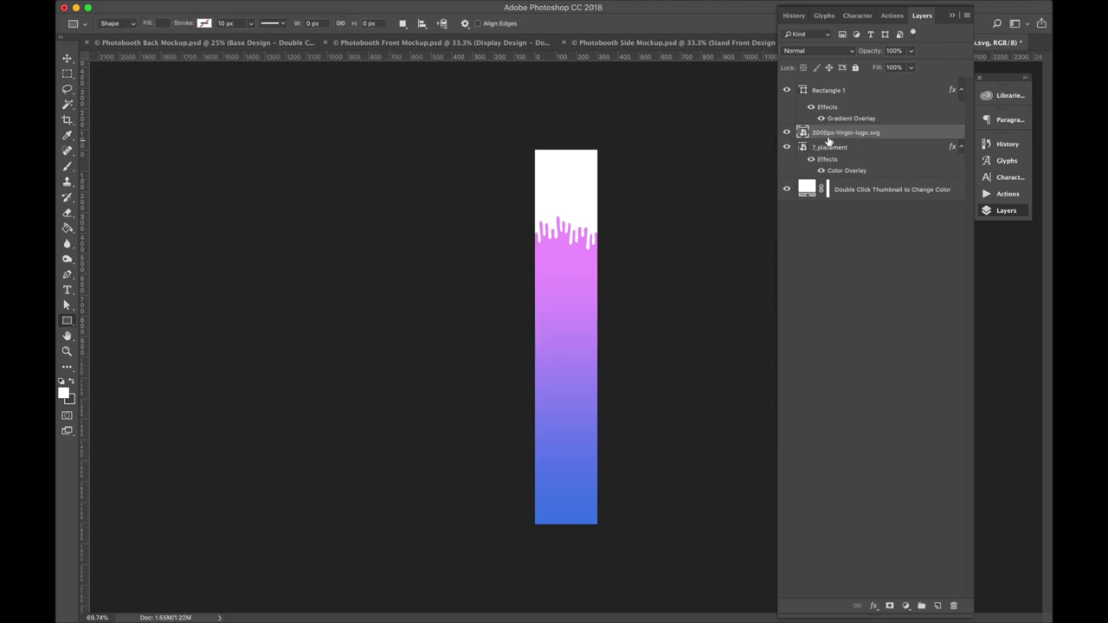
Move the logo layer above Rectangle 1, shrink it and position it in the pink area.
{"action": "left_click_drag", "start_coordinate": [833, 132], "coordinate": [832, 86]}
{"action": "key", "text": "super+t"}
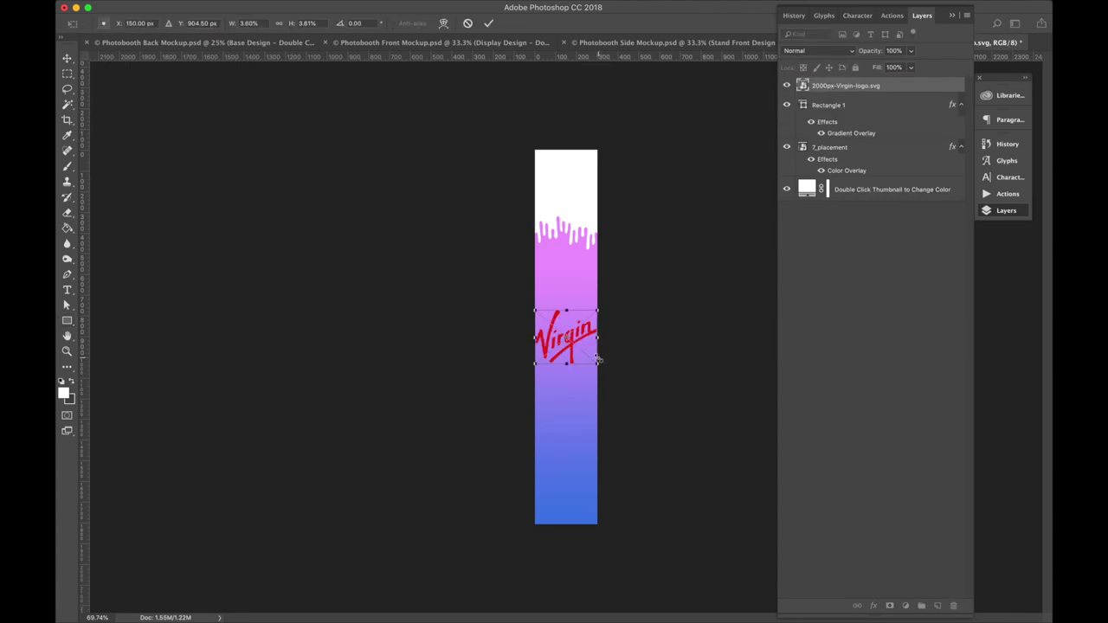
{"action": "left_click_drag", "start_coordinate": [597, 361], "coordinate": [577, 345]}
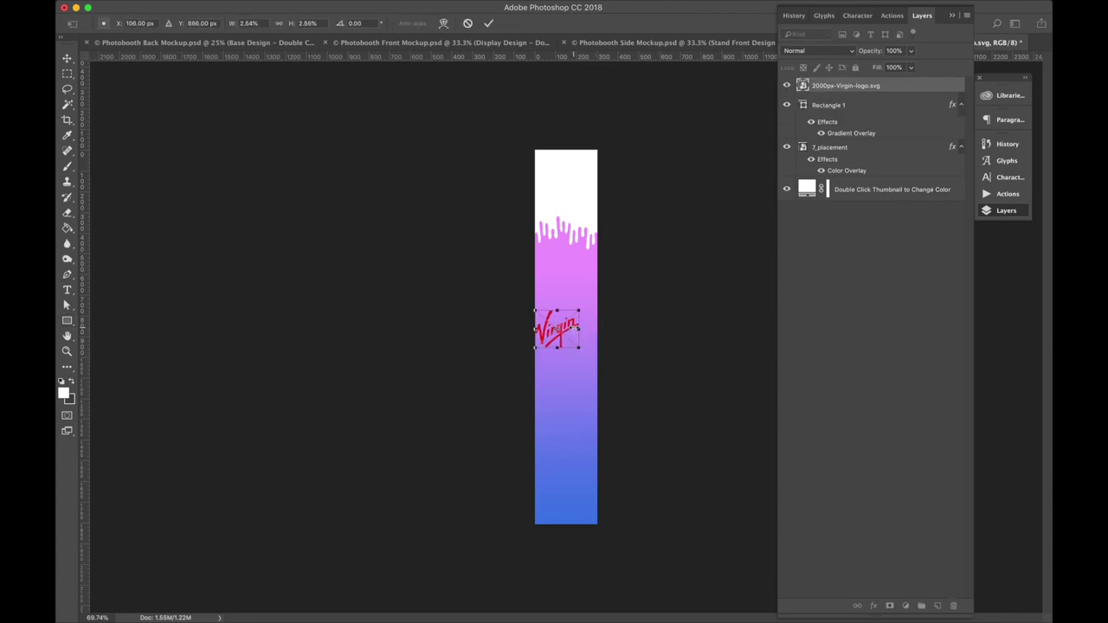
{"action": "key", "text": "Return"}
{"action": "key", "text": "u"}
{"action": "key", "text": "super+t"}
{"action": "left_click_drag", "start_coordinate": [571, 322], "coordinate": [578, 285]}
{"action": "key", "text": "Return"}
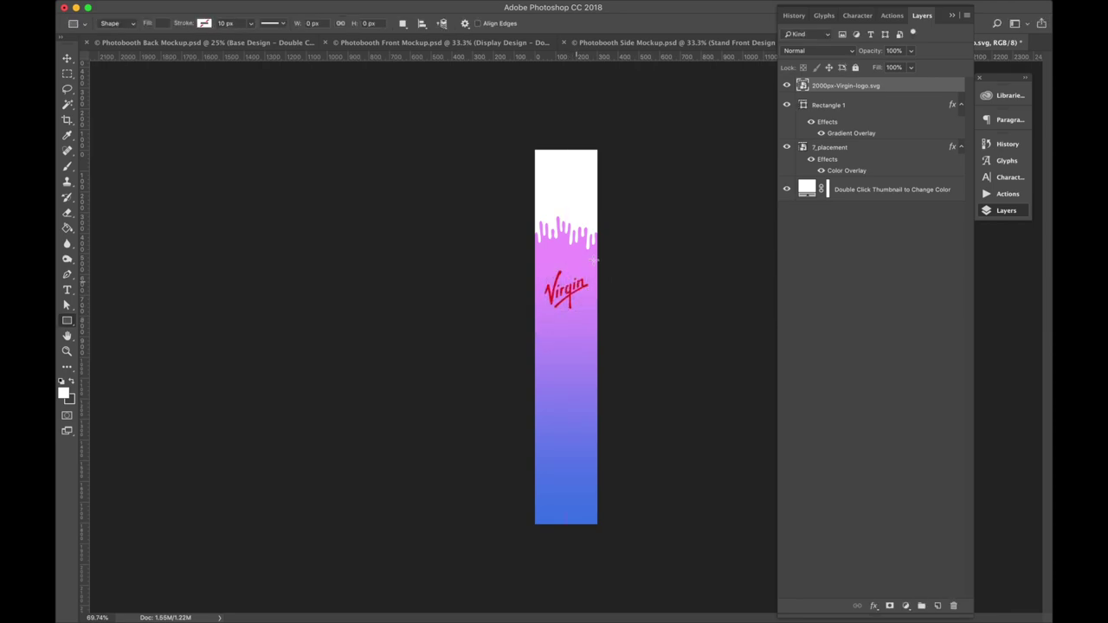
Make the logo white with a Color Overlay and save the stand design.
{"action": "right_click", "coordinate": [837, 84]}
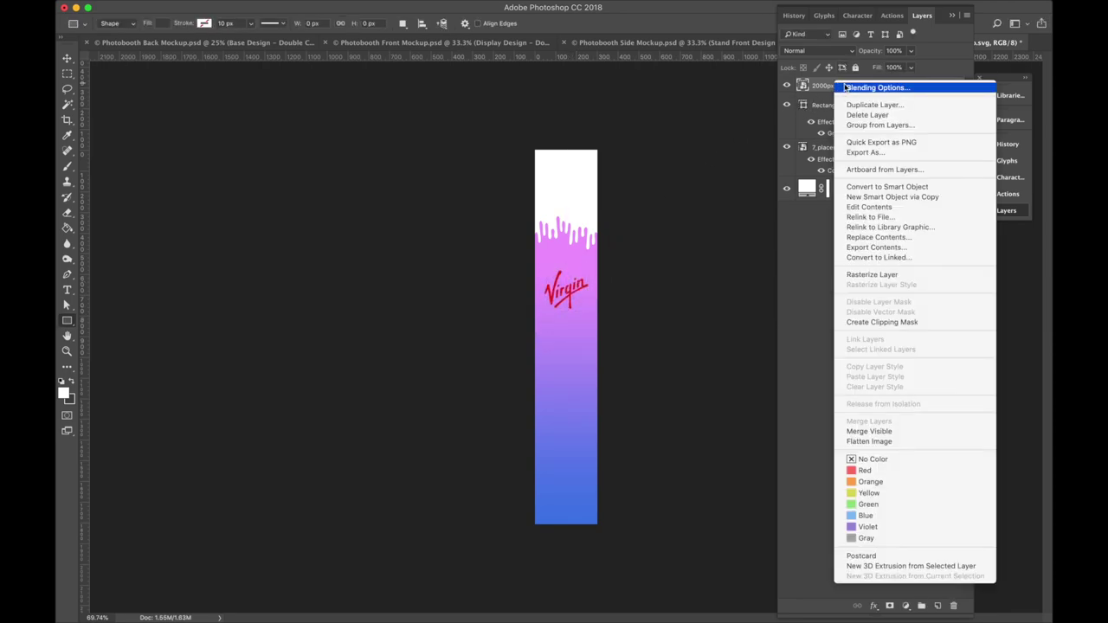
{"action": "left_click", "coordinate": [846, 87]}
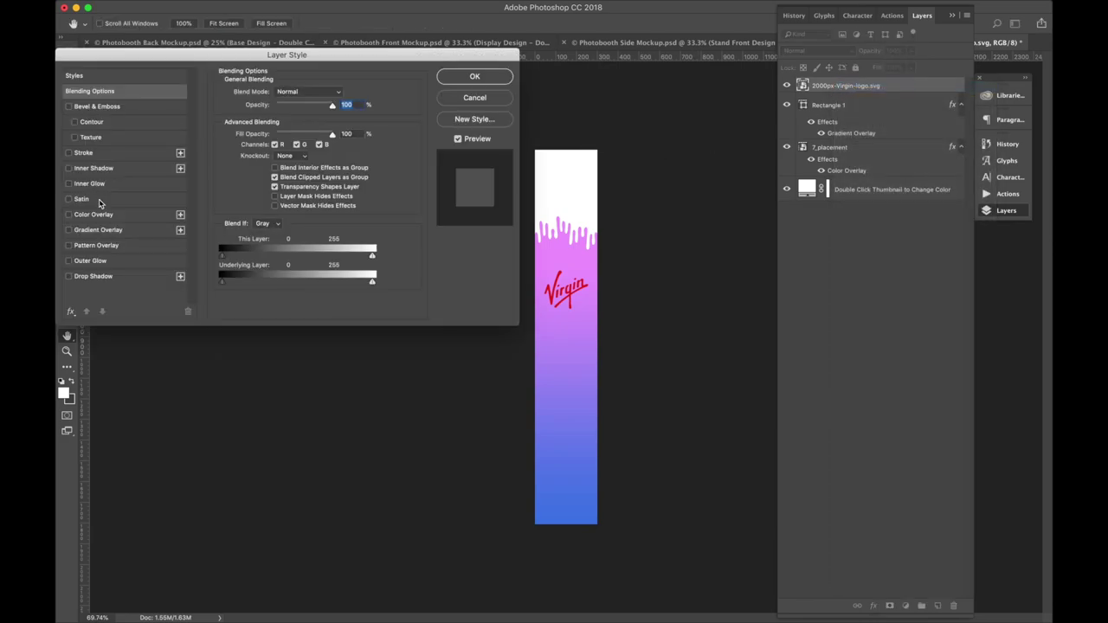
{"action": "left_click", "coordinate": [95, 214]}
{"action": "left_click", "coordinate": [340, 93]}
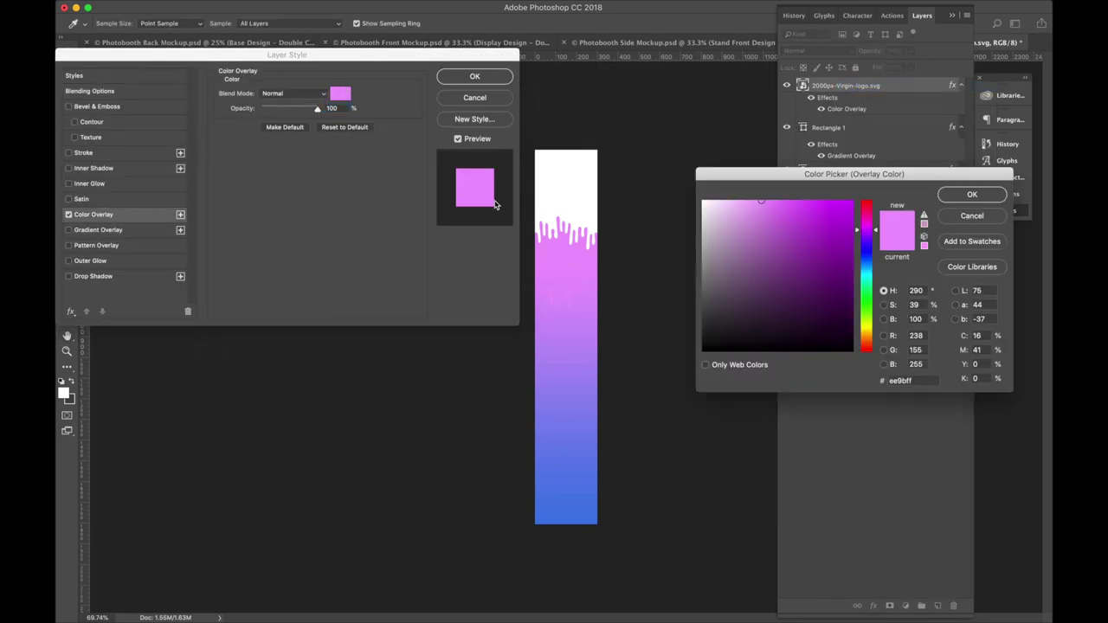
{"action": "left_click", "coordinate": [612, 156]}
{"action": "key", "text": "Return"}
{"action": "key", "text": "Return"}
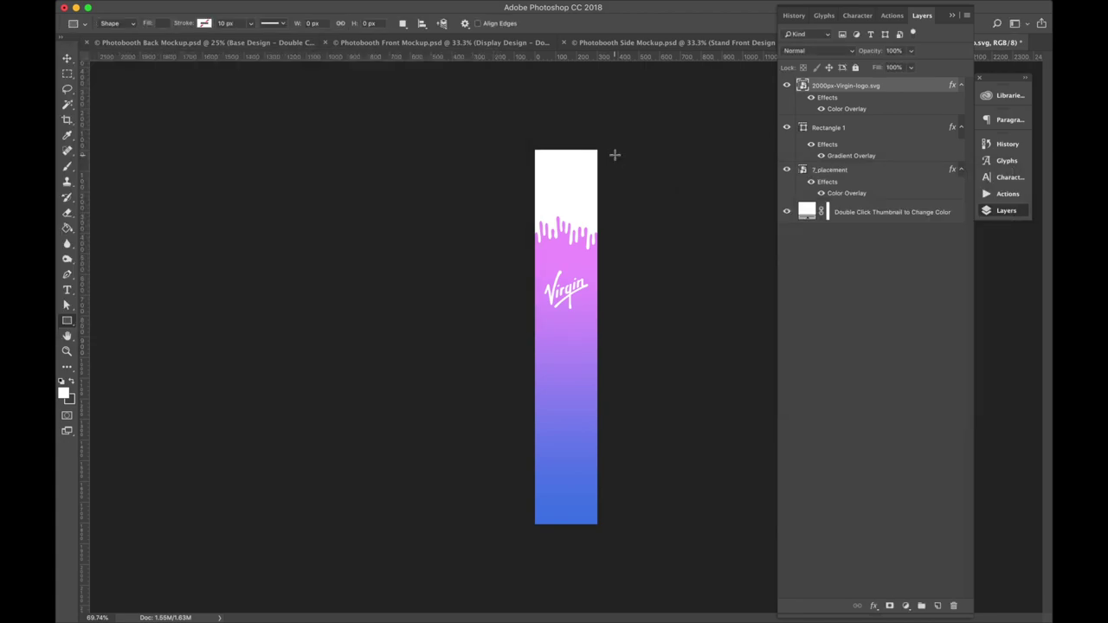
{"action": "key", "text": "super+s"}
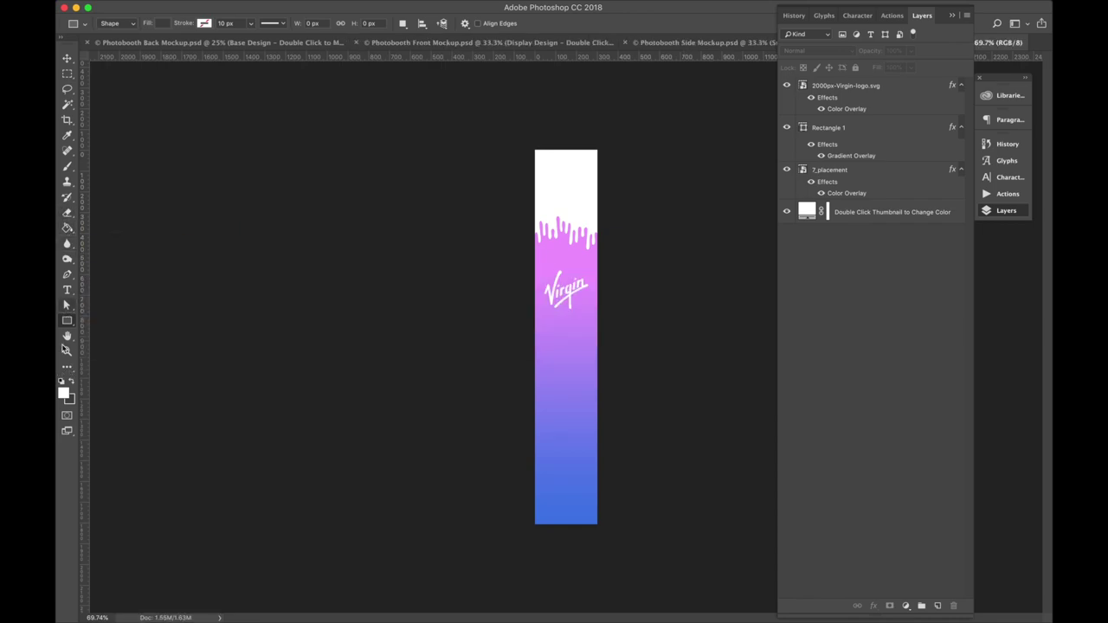
Set the foreground colour to the bar's bottom blue #417be7, then close the stand design.
{"action": "left_click", "coordinate": [63, 393]}
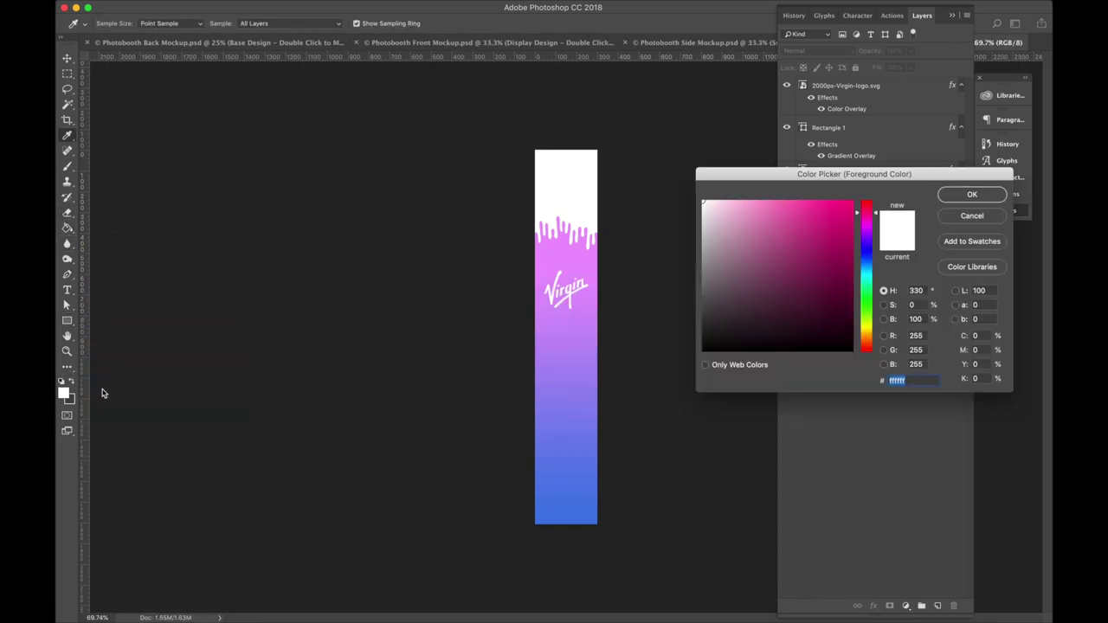
{"action": "left_click", "coordinate": [570, 517]}
{"action": "key", "text": "Return"}
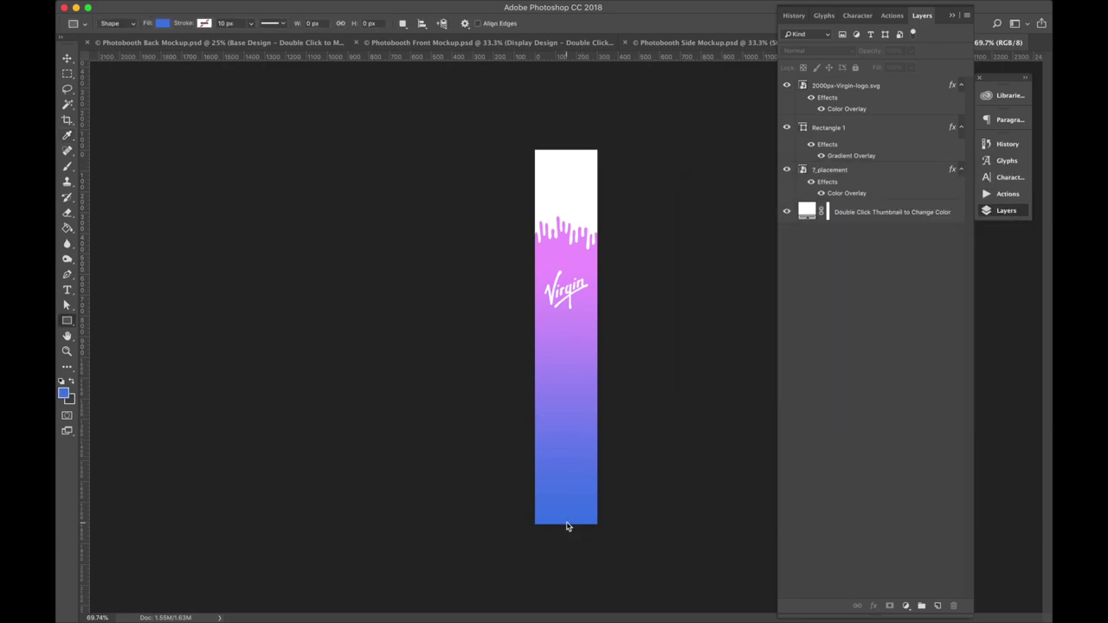
{"action": "key", "text": "Return"}
{"action": "key", "text": "ctrl+w"}
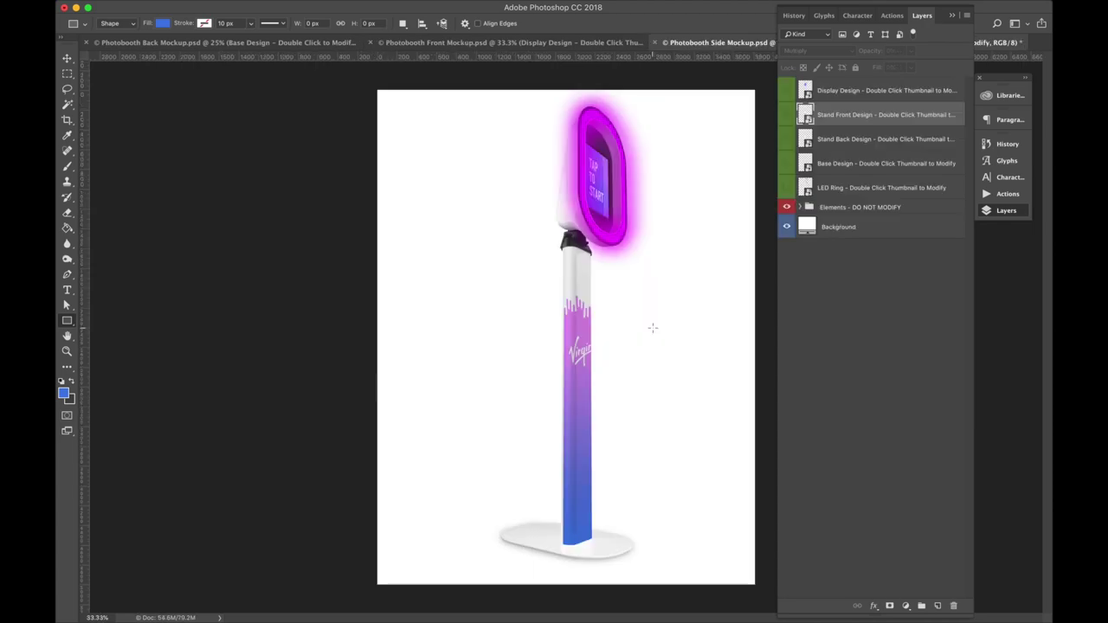
Open the Base Design smart object and change its fill to blue #417be7.
{"action": "double_click", "coordinate": [804, 163]}
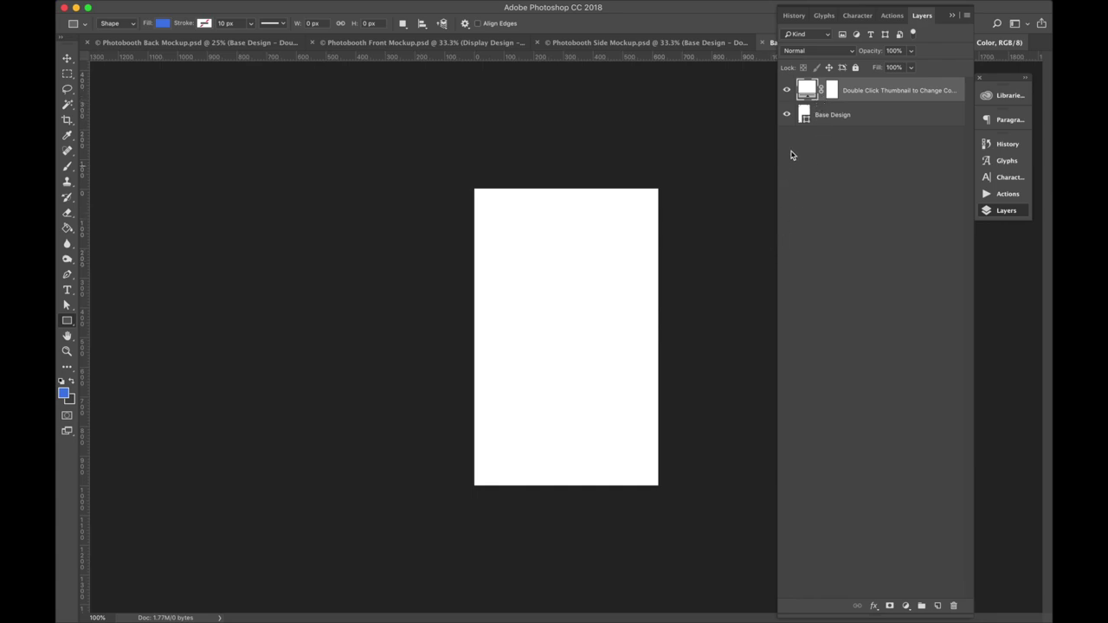
{"action": "double_click", "coordinate": [807, 89]}
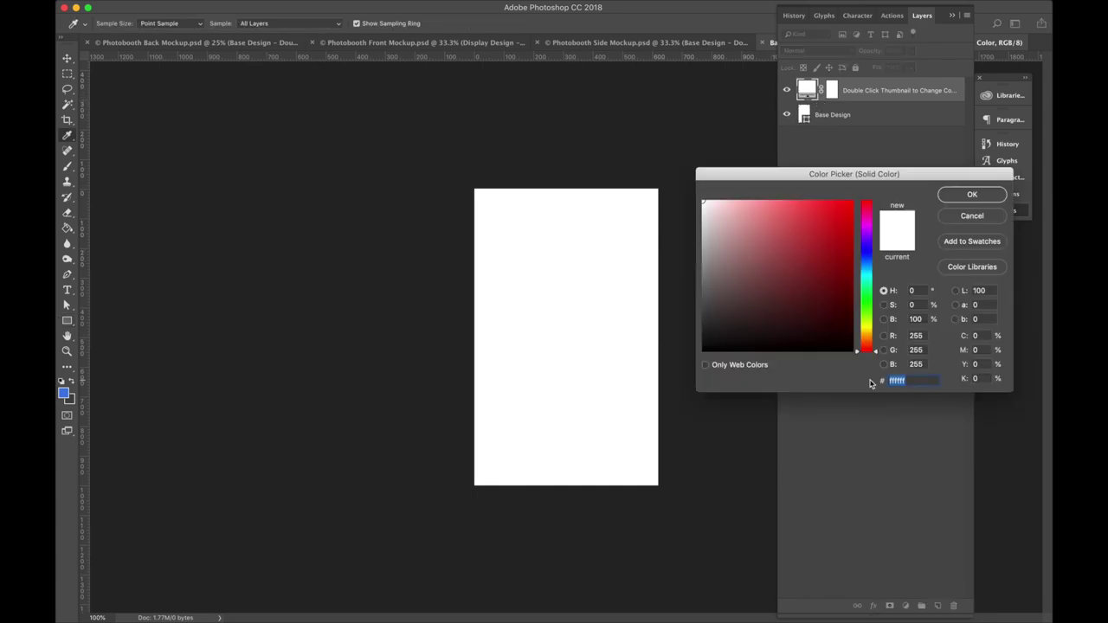
{"action": "left_click", "coordinate": [64, 391]}
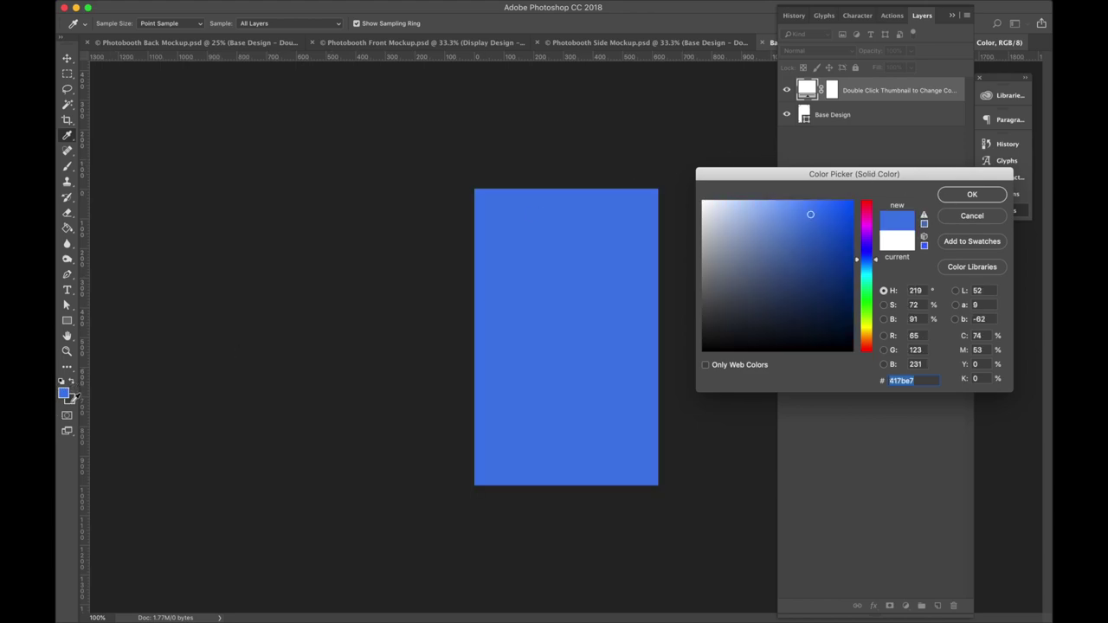
{"action": "left_click", "coordinate": [971, 196]}
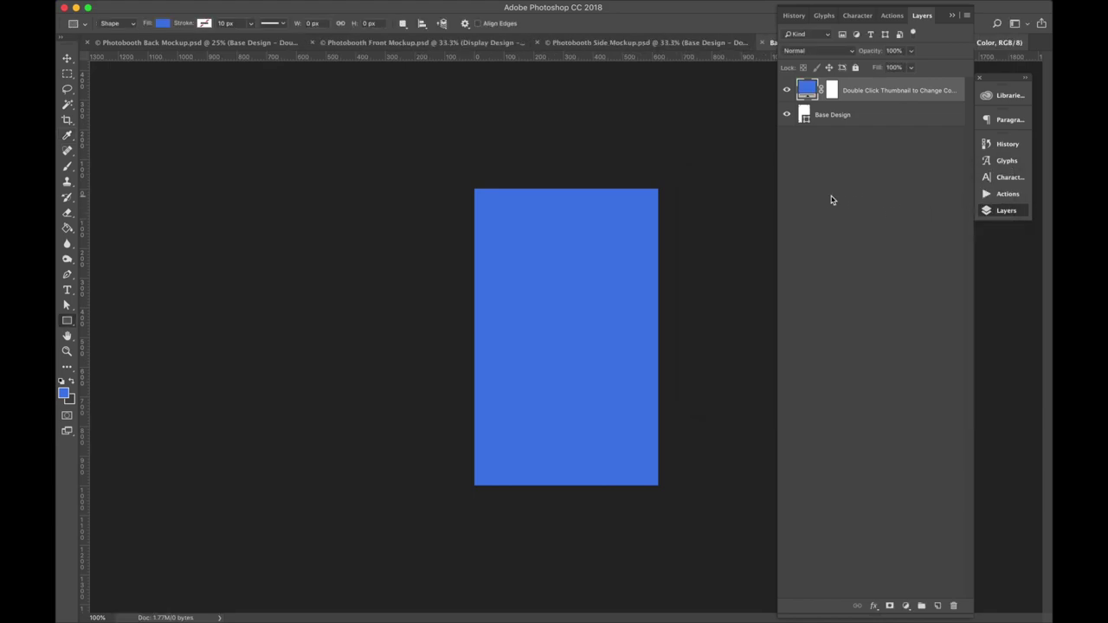
Save and close the base design, then zoom the side mockup to check the blue base.
{"action": "key", "text": "ctrl+s"}
{"action": "key", "text": "ctrl+w"}
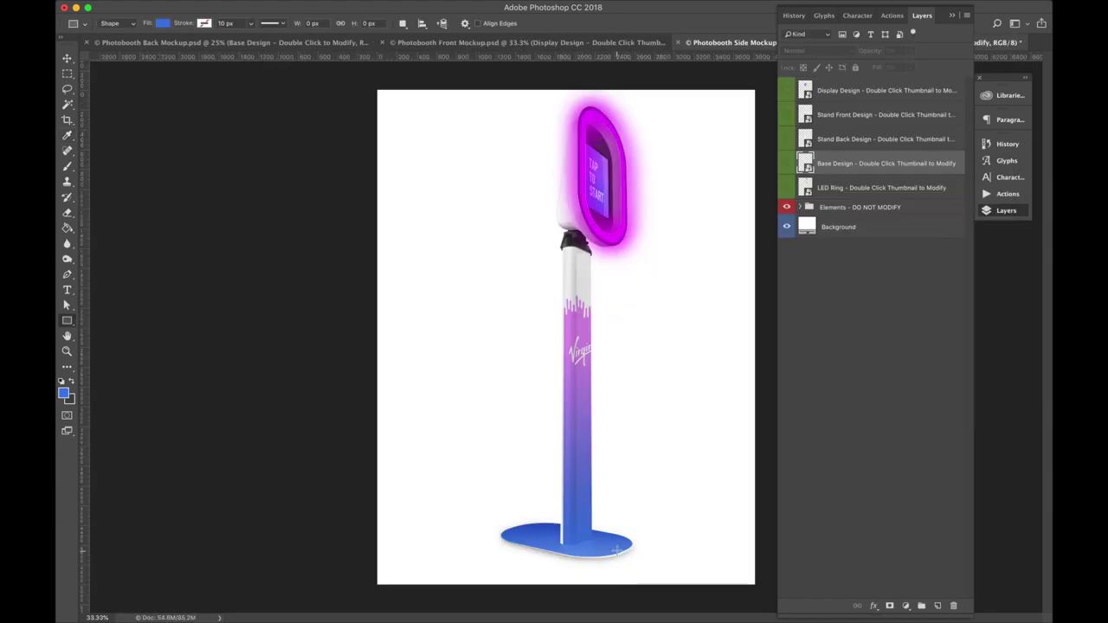
{"action": "scroll", "coordinate": [588, 547], "scroll_direction": "up", "scroll_amount": 5}
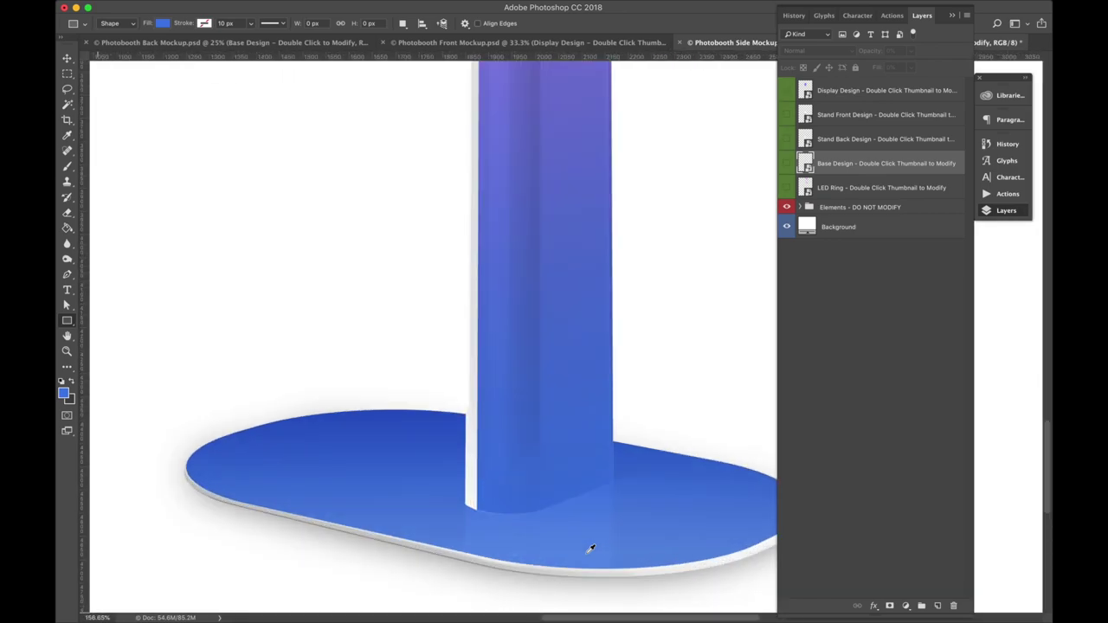
{"action": "scroll", "coordinate": [492, 464], "scroll_direction": "up", "scroll_amount": 10}
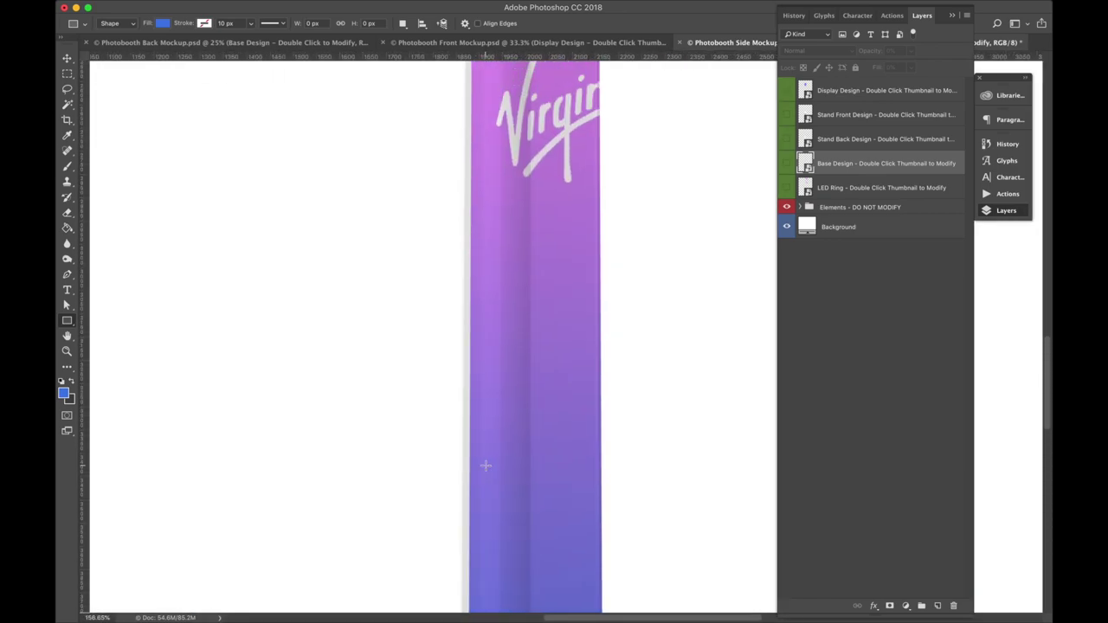
{"action": "scroll", "coordinate": [485, 466], "scroll_direction": "up", "scroll_amount": 10}
{"action": "scroll", "coordinate": [487, 463], "scroll_direction": "down", "scroll_amount": 8}
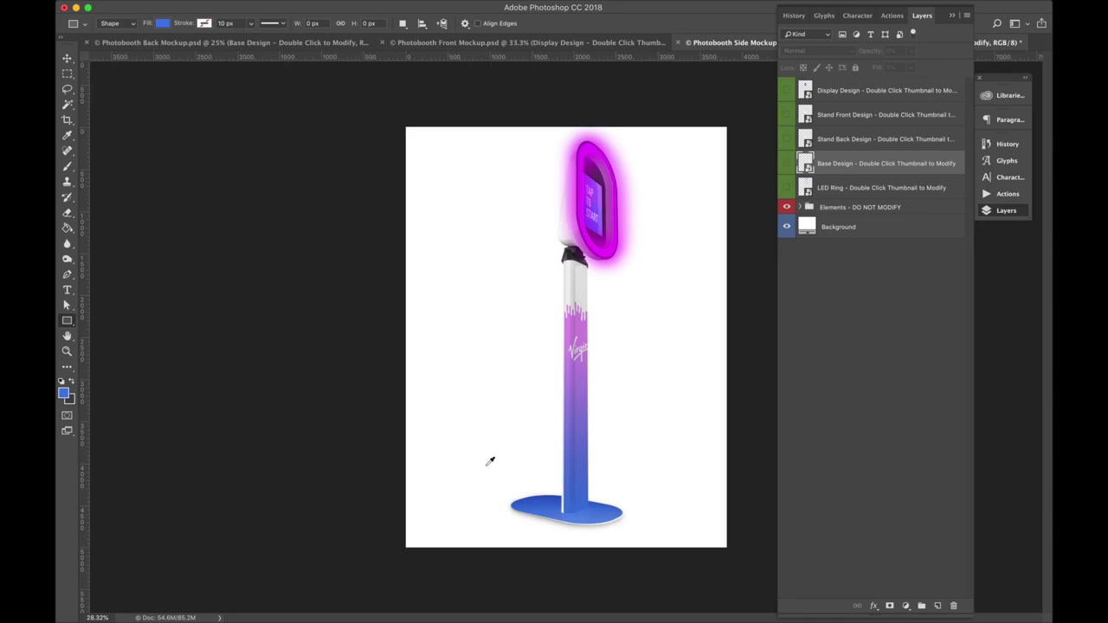
{"action": "scroll", "coordinate": [489, 463], "scroll_direction": "up", "scroll_amount": 3}
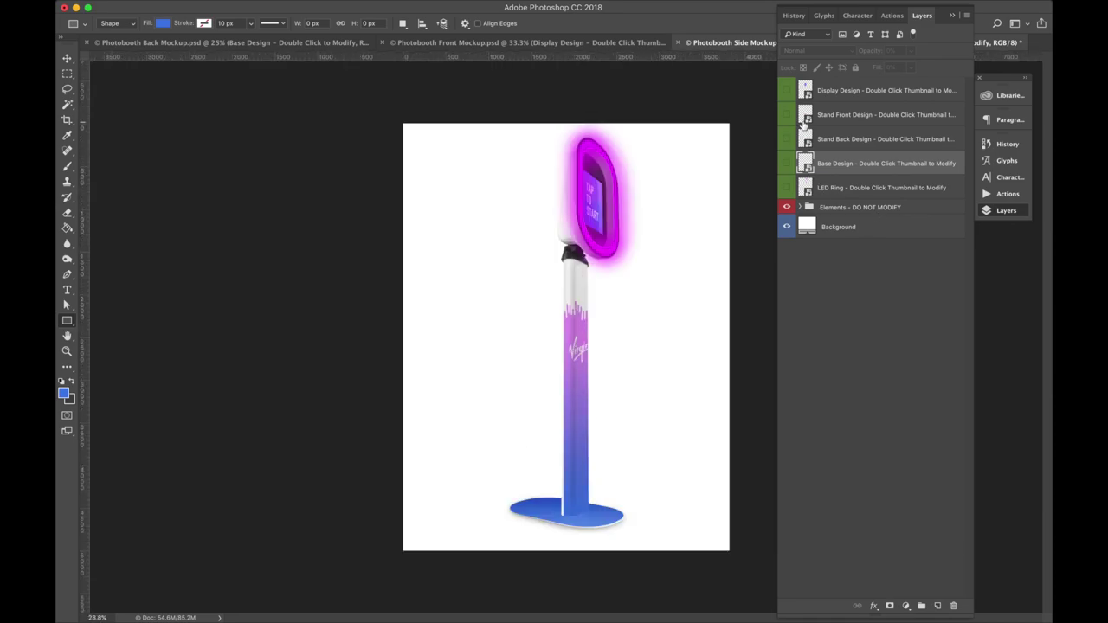
Export the Stand Front Design artwork as a JPG, Stand Design1.jpg, to the Desktop.
{"action": "double_click", "coordinate": [805, 114]}
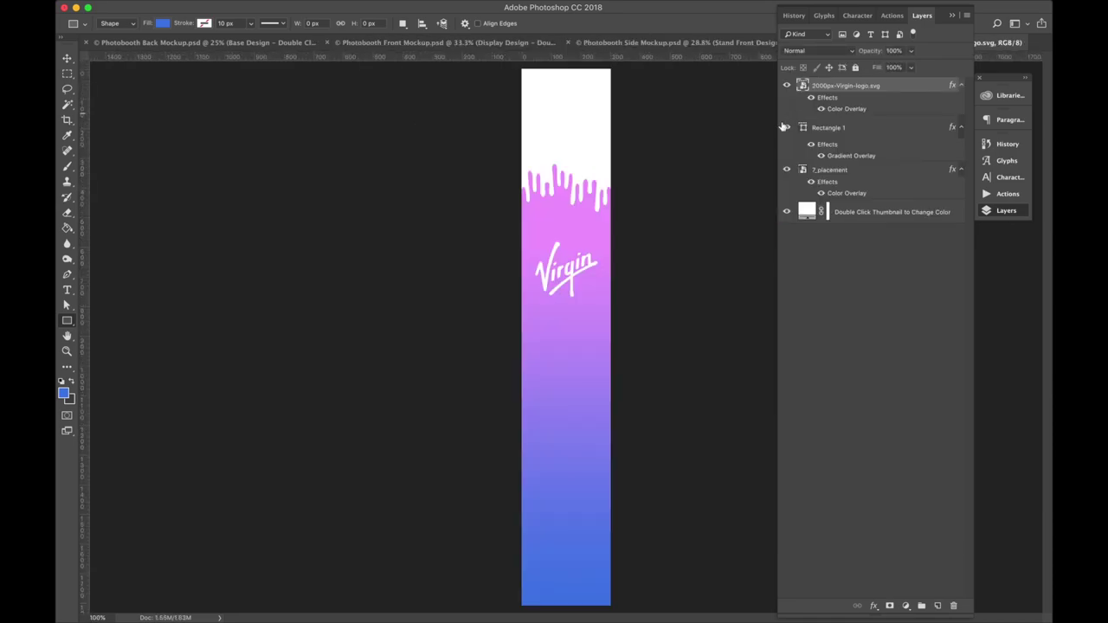
{"action": "left_click", "coordinate": [162, 6]}
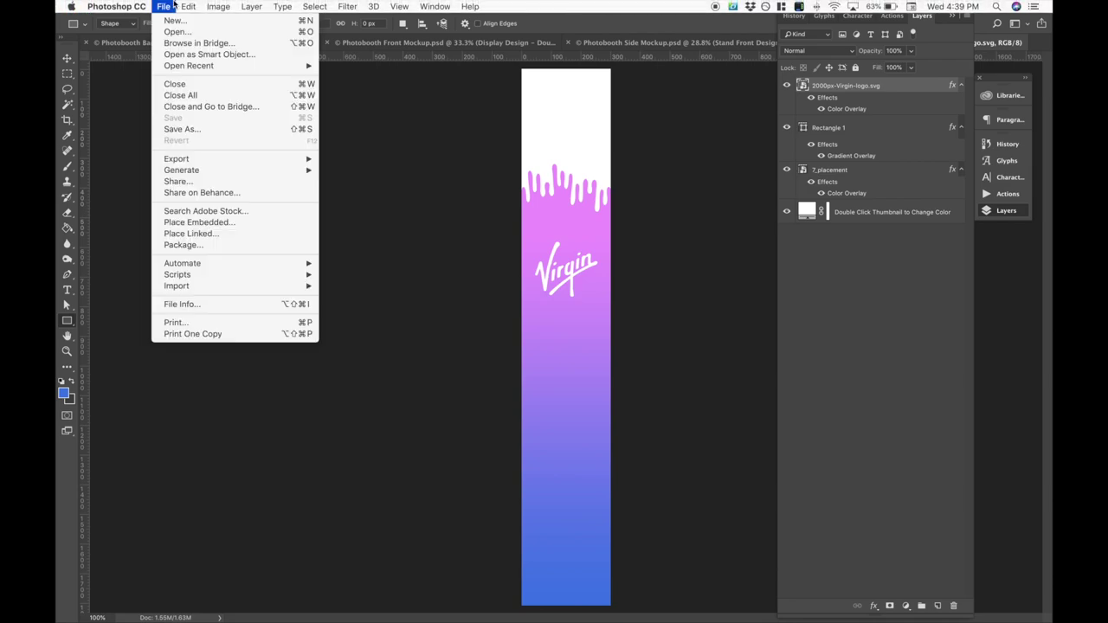
{"action": "mouse_move", "coordinate": [207, 159]}
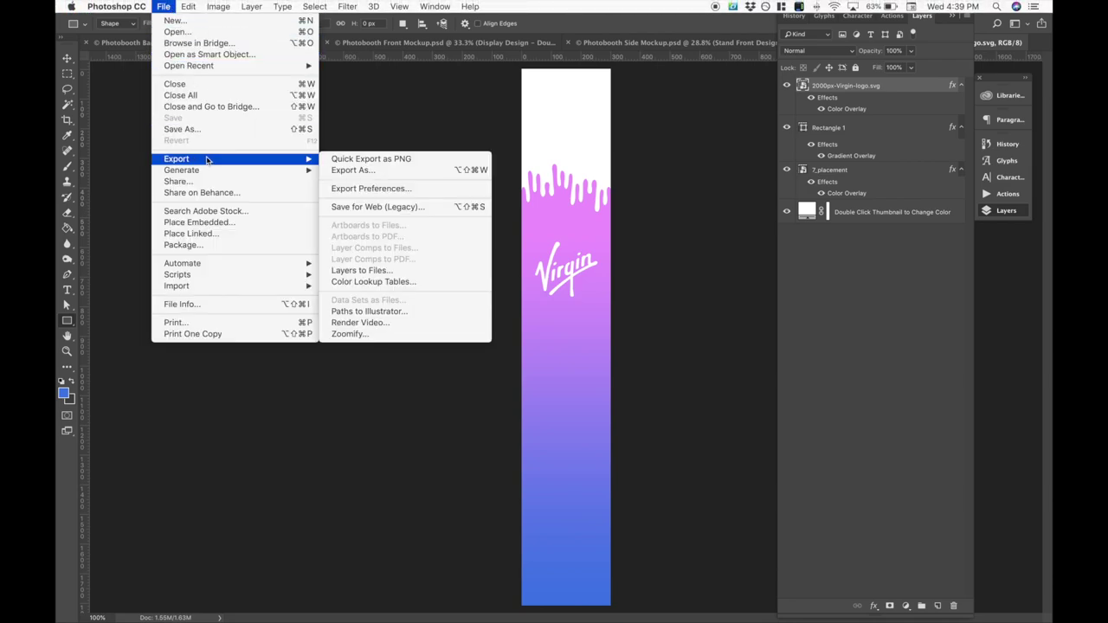
{"action": "left_click", "coordinate": [369, 170]}
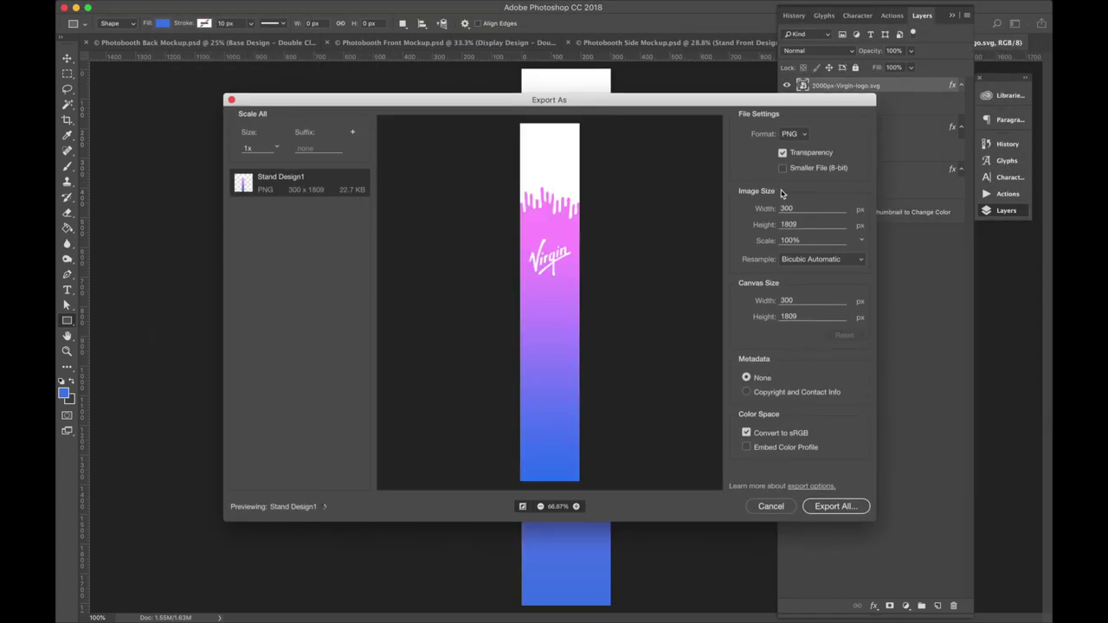
{"action": "left_click", "coordinate": [801, 135]}
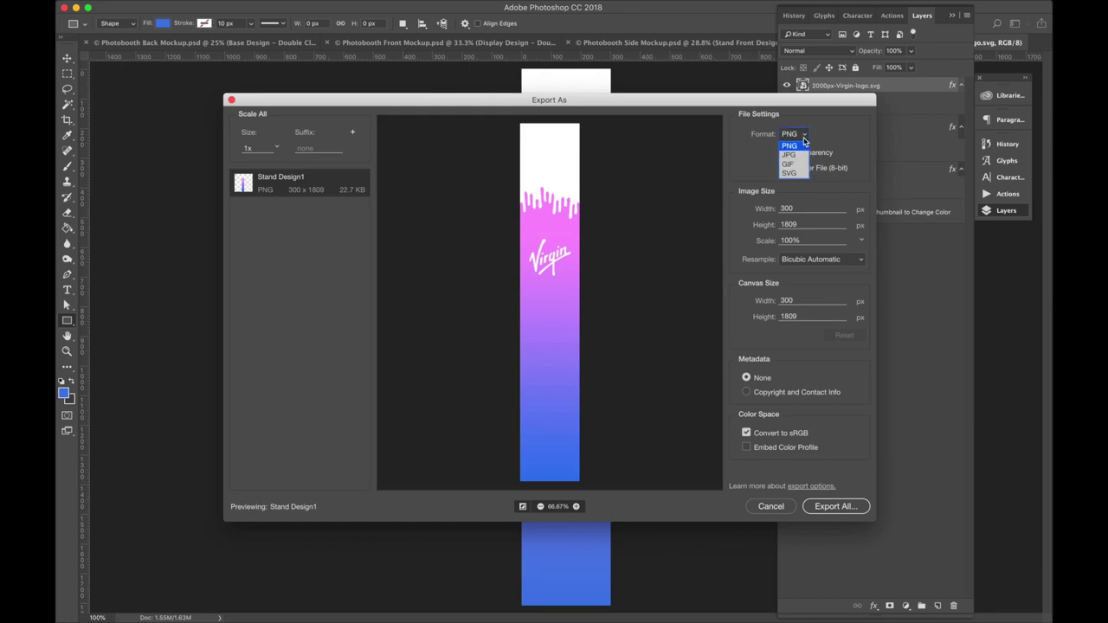
{"action": "left_click", "coordinate": [800, 149]}
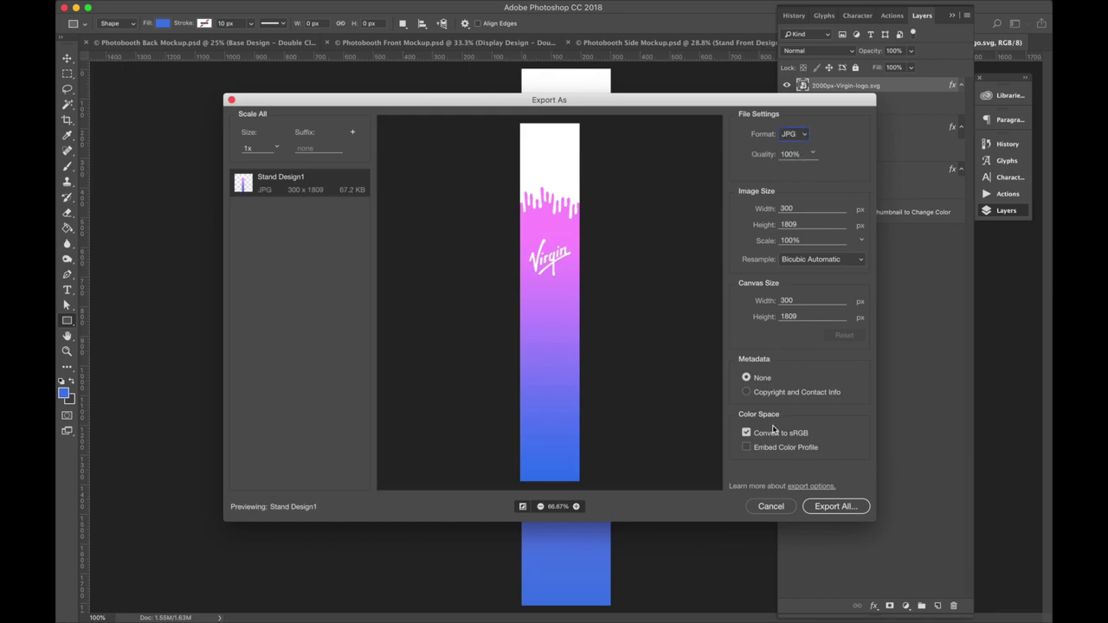
{"action": "left_click", "coordinate": [831, 509]}
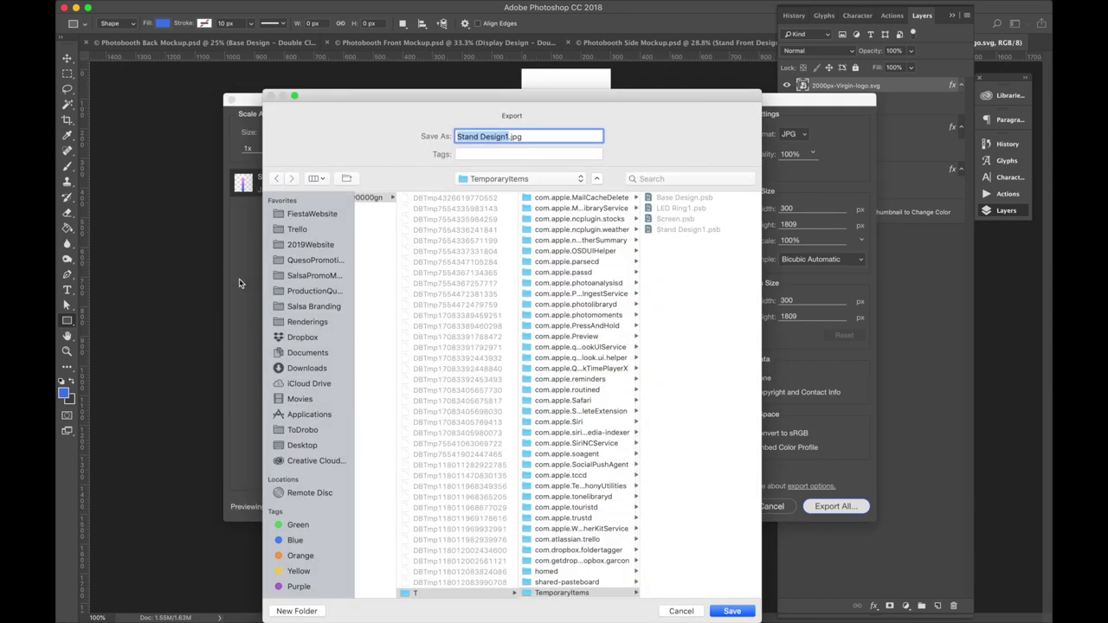
{"action": "left_click", "coordinate": [302, 445]}
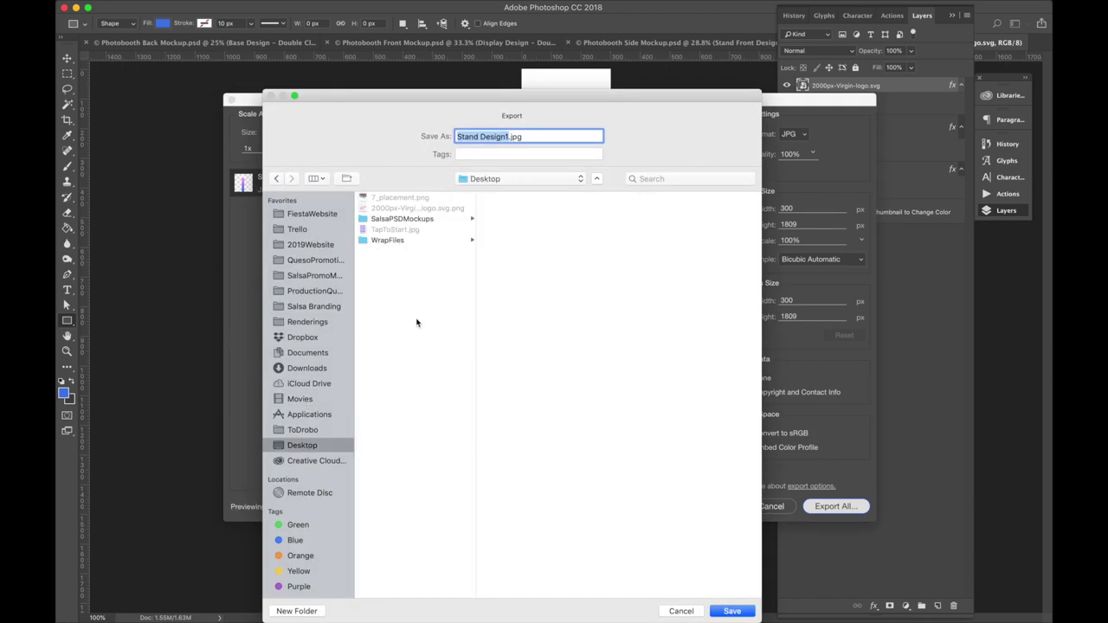
{"action": "key", "text": "Return"}
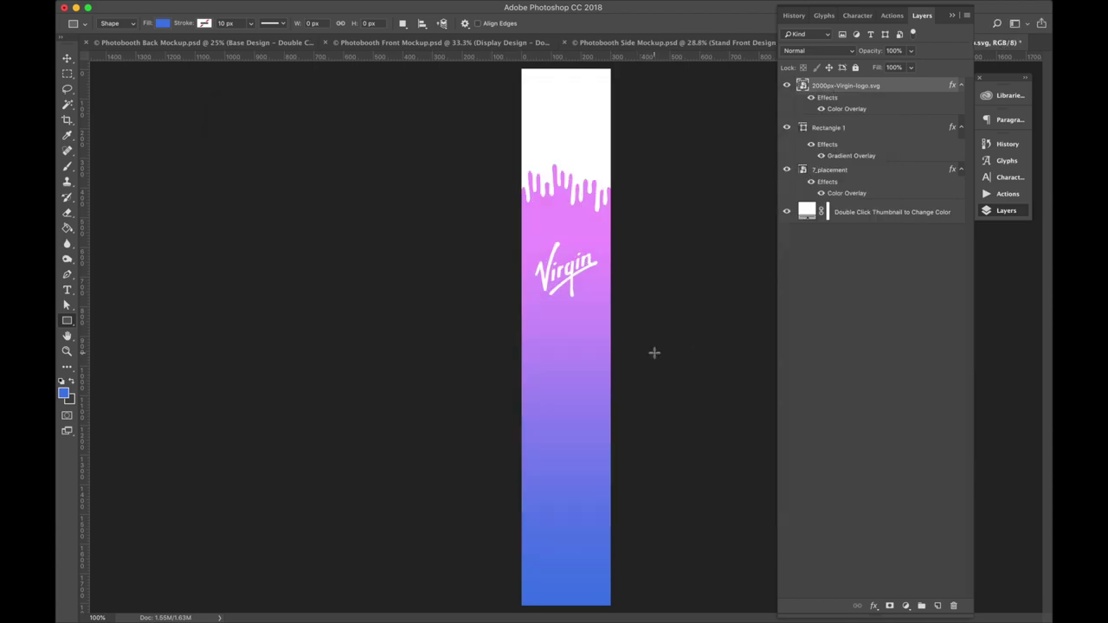
Check the exported file on the desktop, then dismiss the rectangle size prompt.
{"action": "key", "text": "F11"}
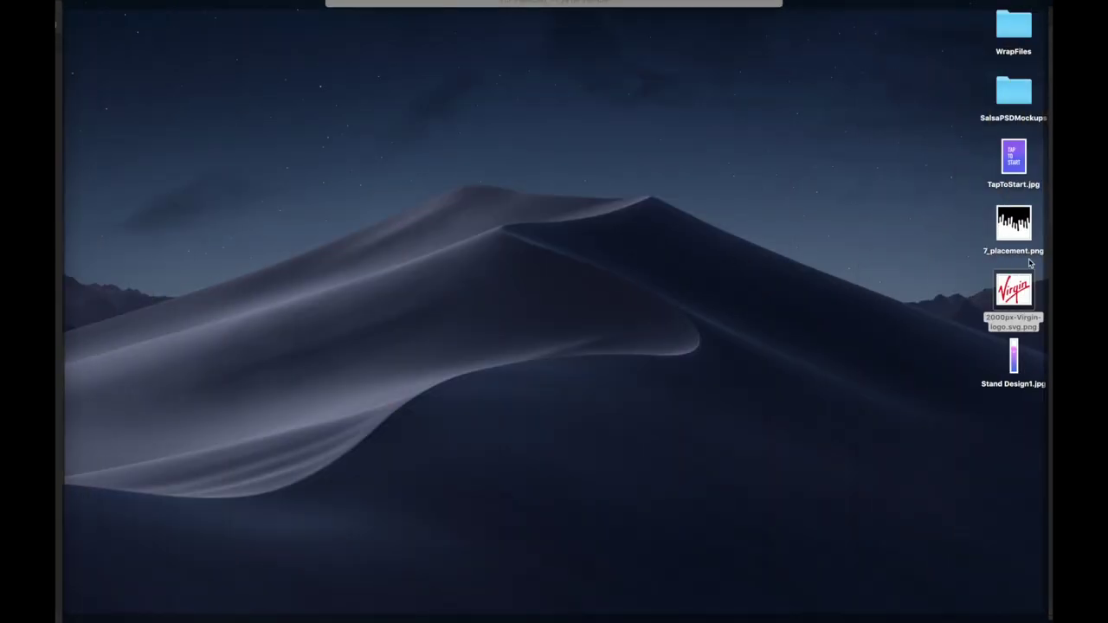
{"action": "key", "text": "F11"}
{"action": "left_click", "coordinate": [660, 254]}
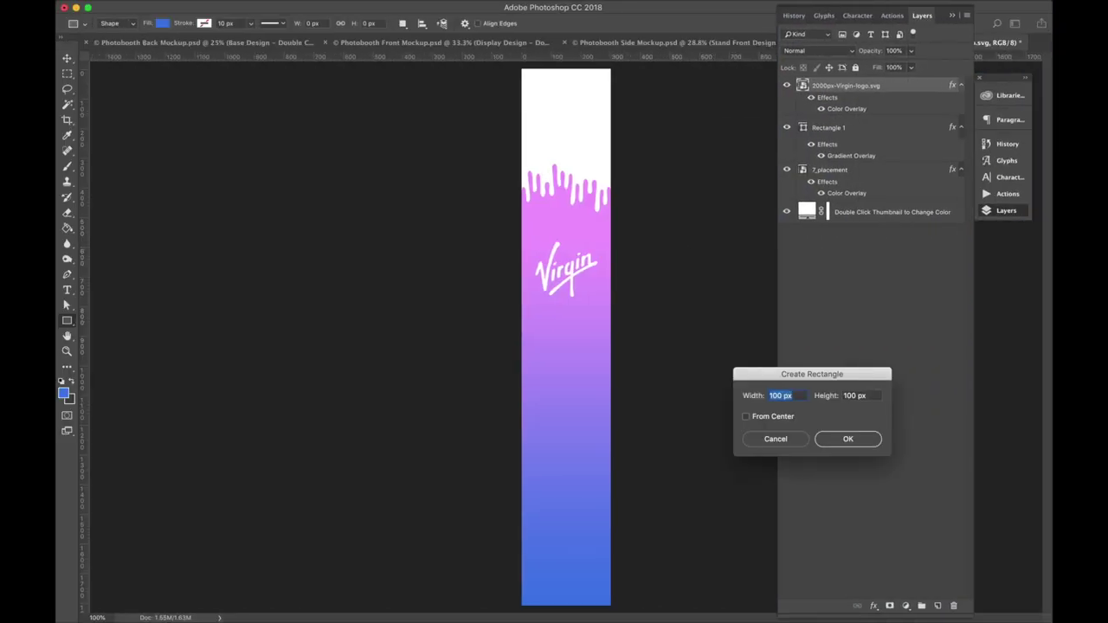
{"action": "left_click", "coordinate": [776, 439]}
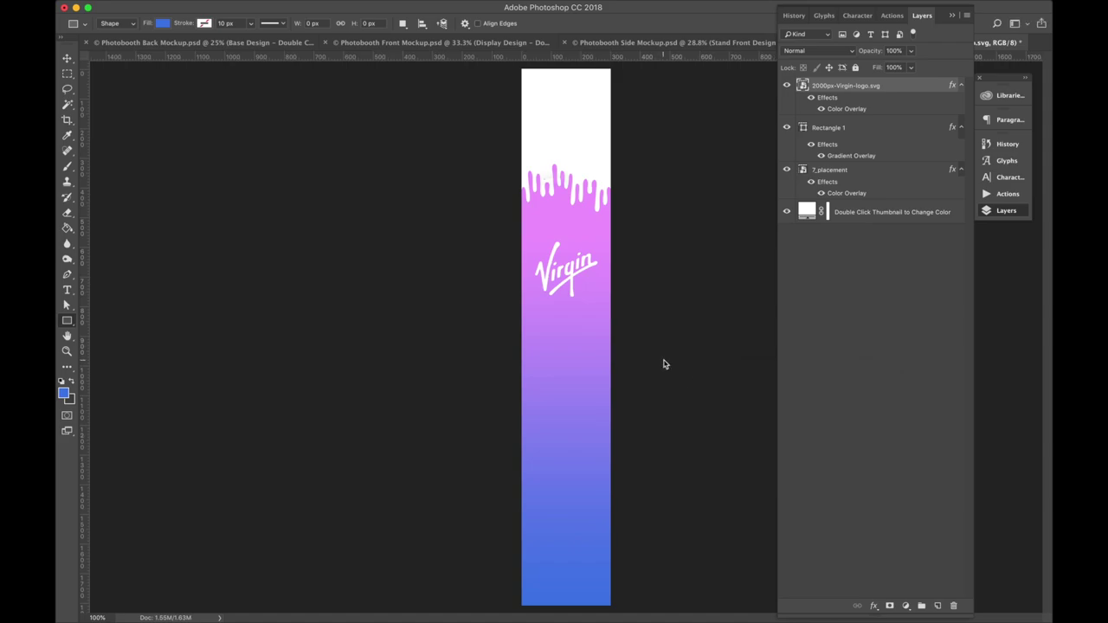
Discard the front design, place Stand Design1.jpg into the Stand Back Design, and save it.
{"action": "key", "text": "super+w"}
{"action": "left_click", "coordinate": [522, 206]}
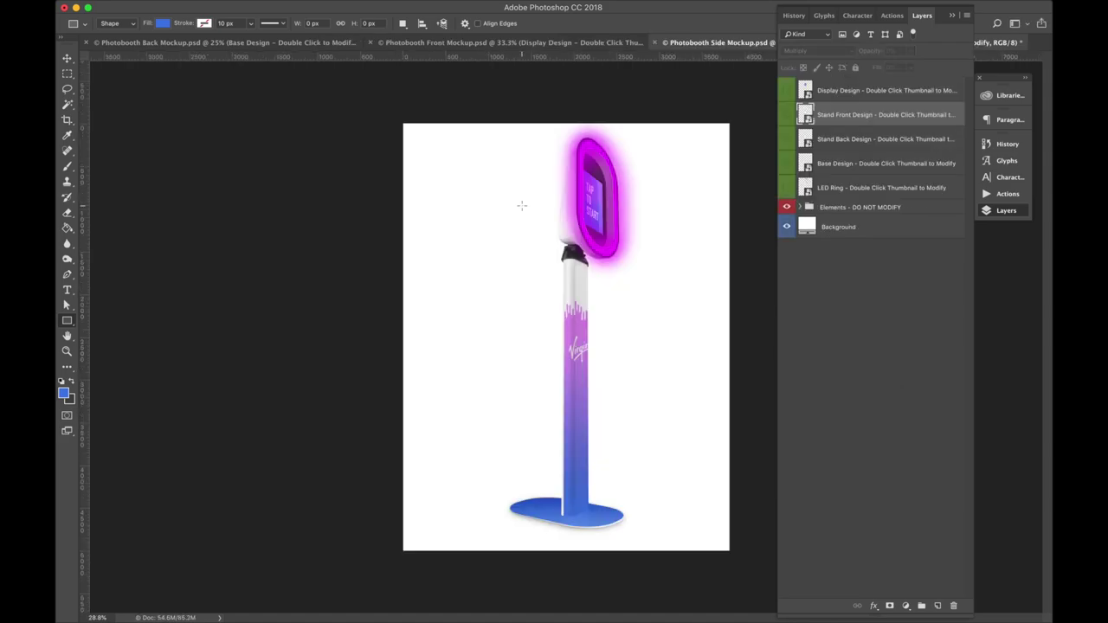
{"action": "double_click", "coordinate": [805, 138]}
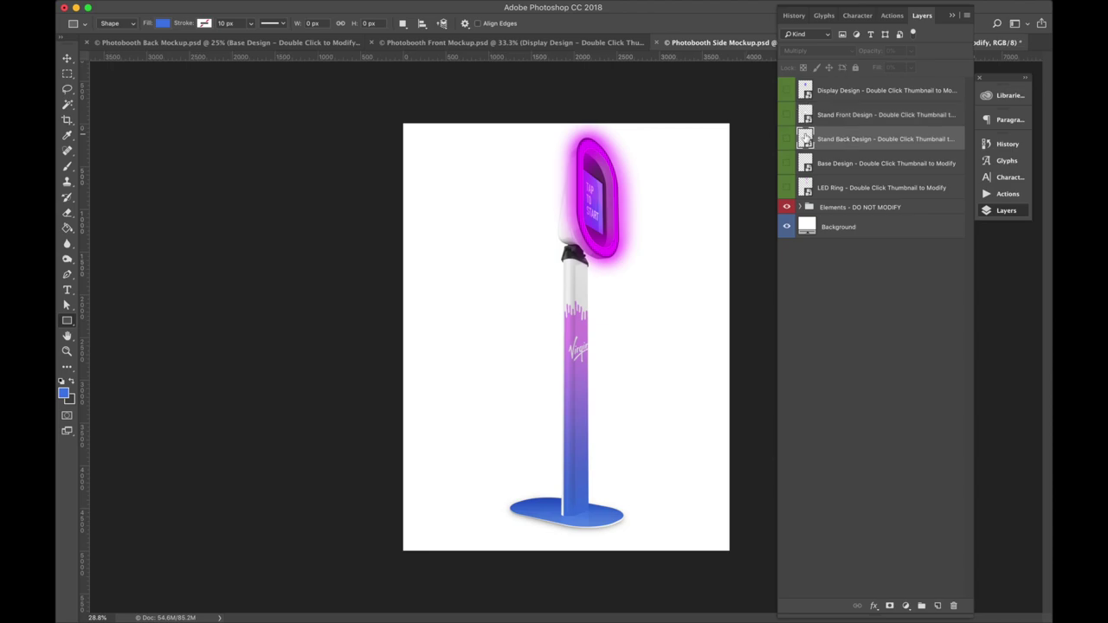
{"action": "key", "text": "F11"}
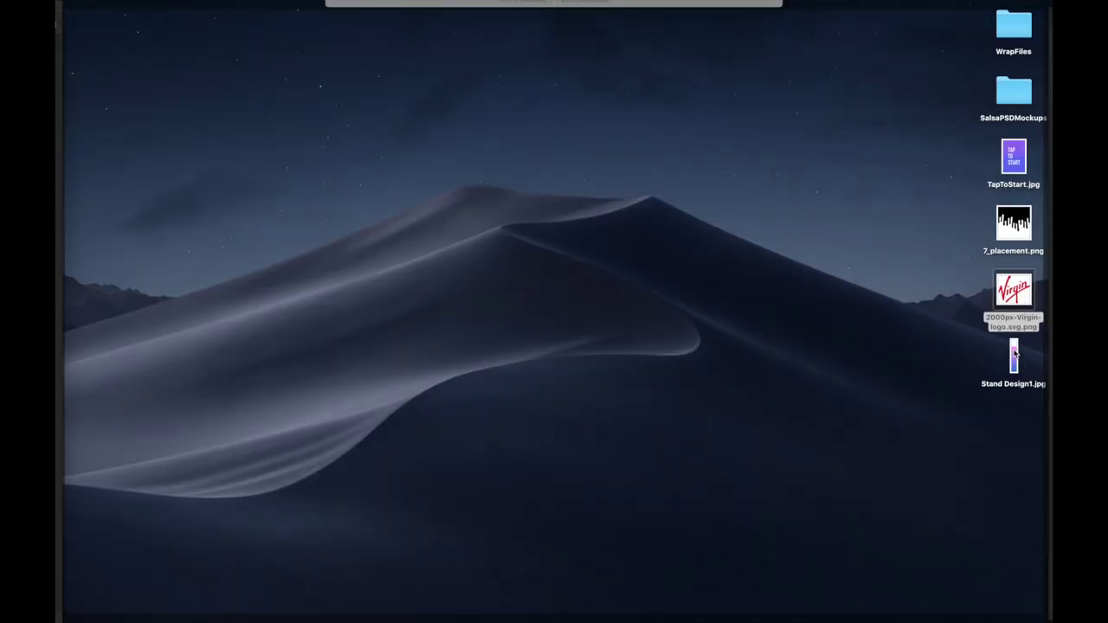
{"action": "left_click_drag", "start_coordinate": [1013, 355], "coordinate": [603, 255]}
{"action": "key", "text": "Return"}
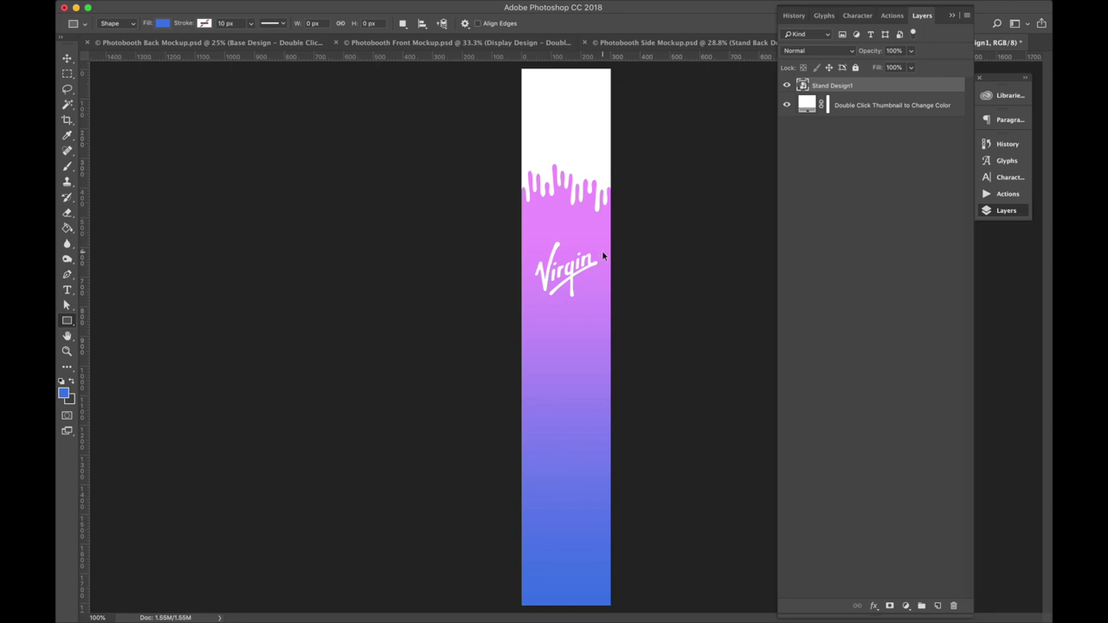
{"action": "key", "text": "super+s"}
{"action": "key", "text": "super+w"}
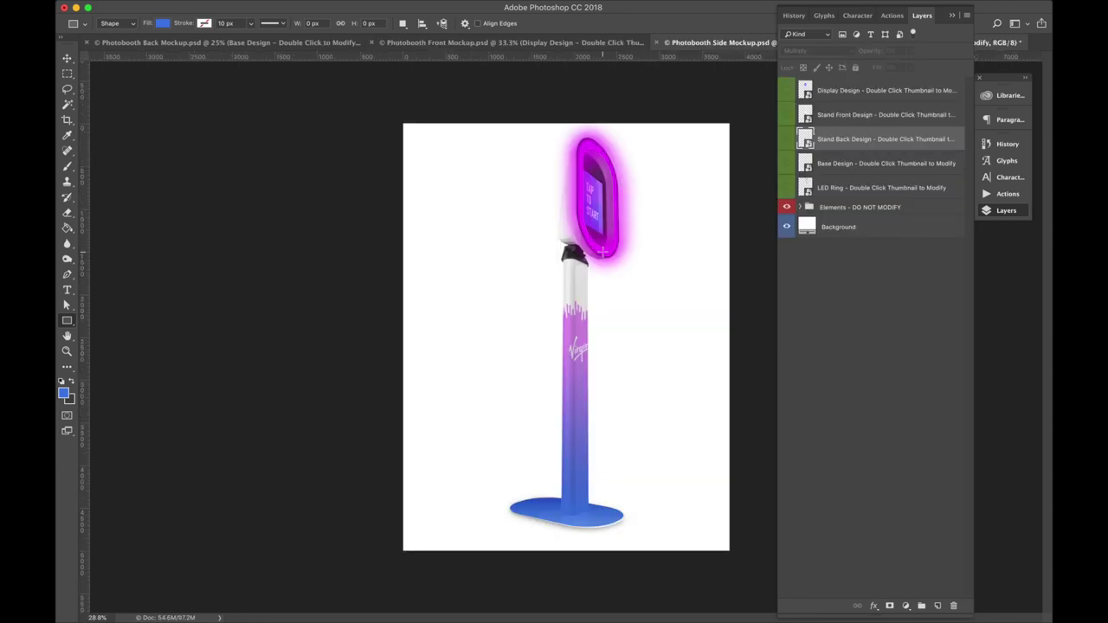
Find the LED Ring smart object in the Layers panel and open its contents.
{"action": "scroll", "coordinate": [582, 307], "scroll_direction": "up", "scroll_amount": 6}
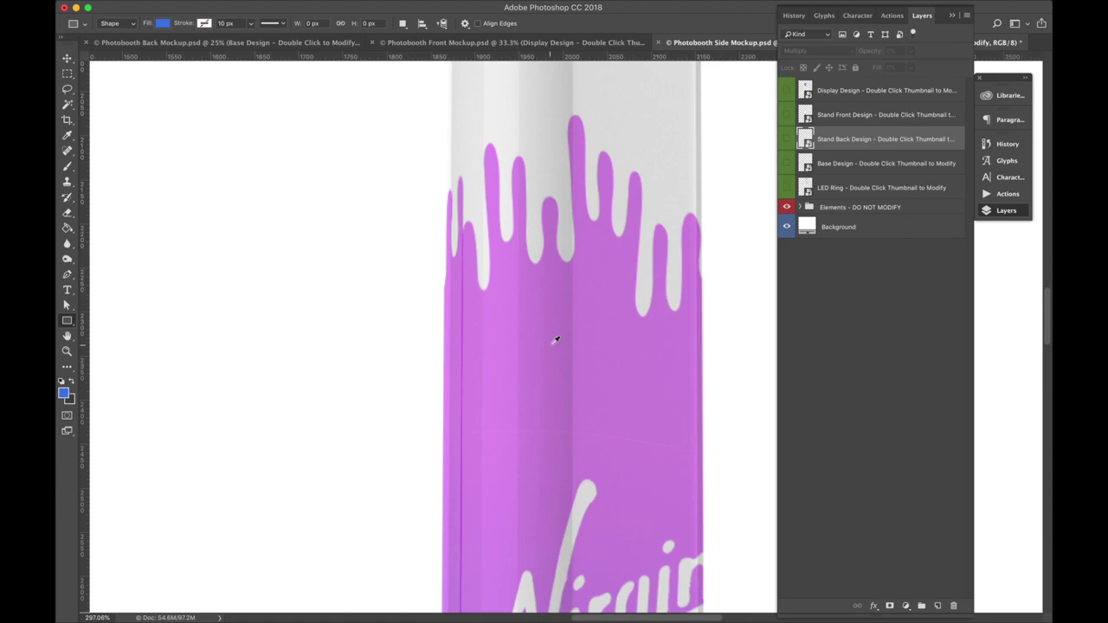
{"action": "scroll", "coordinate": [555, 338], "scroll_direction": "down", "scroll_amount": 5}
{"action": "scroll", "coordinate": [555, 339], "scroll_direction": "down", "scroll_amount": 4}
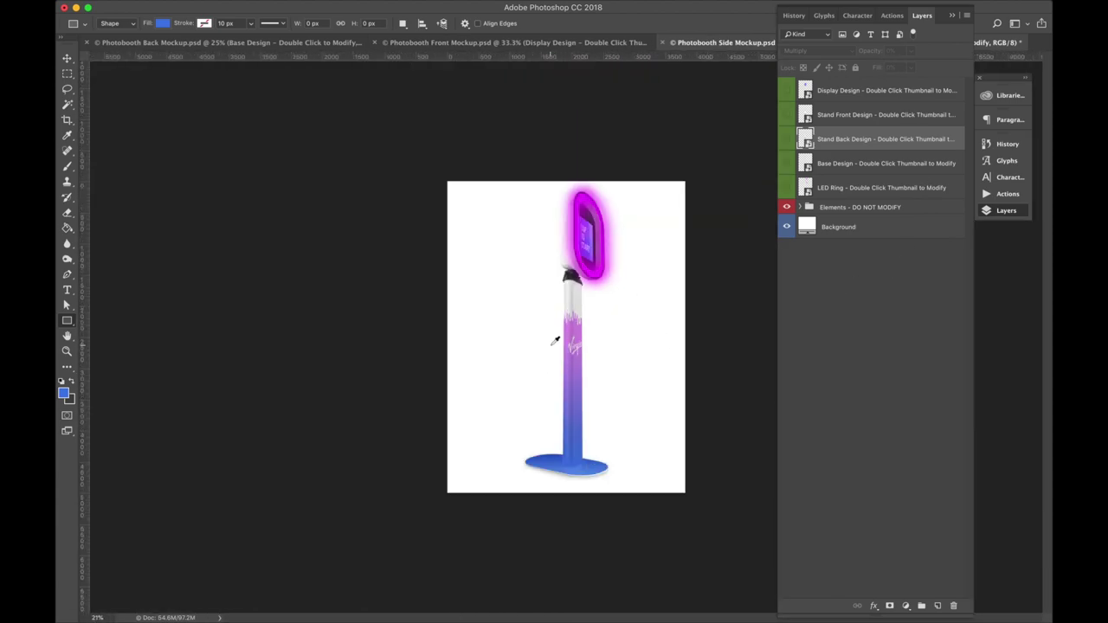
{"action": "scroll", "coordinate": [555, 340], "scroll_direction": "up", "scroll_amount": 2}
{"action": "scroll", "coordinate": [554, 341], "scroll_direction": "down", "scroll_amount": 1}
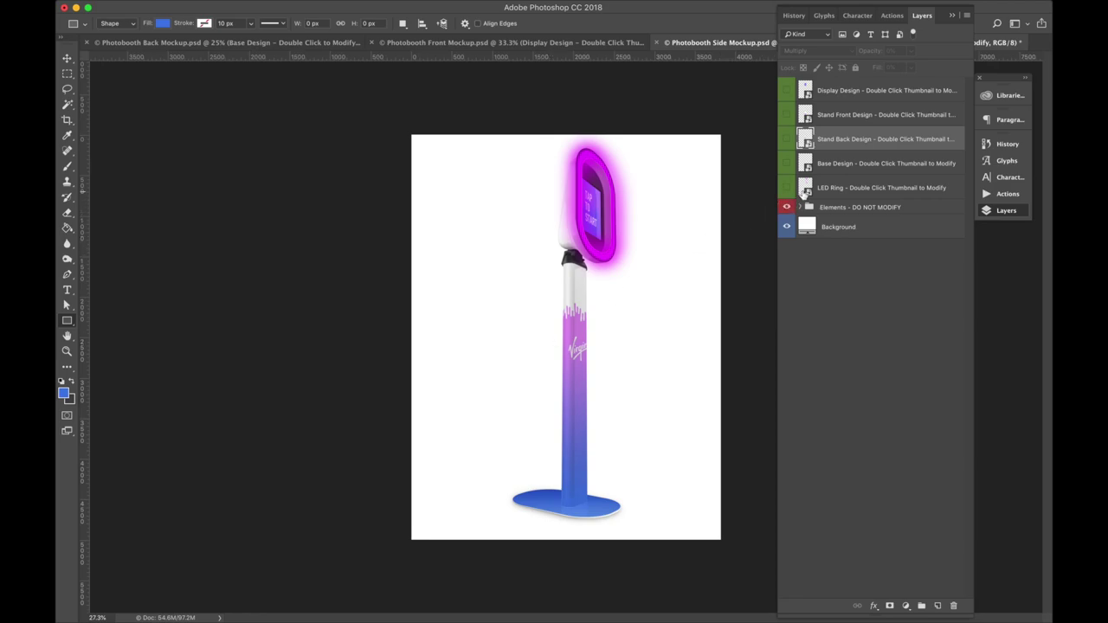
{"action": "double_click", "coordinate": [804, 187]}
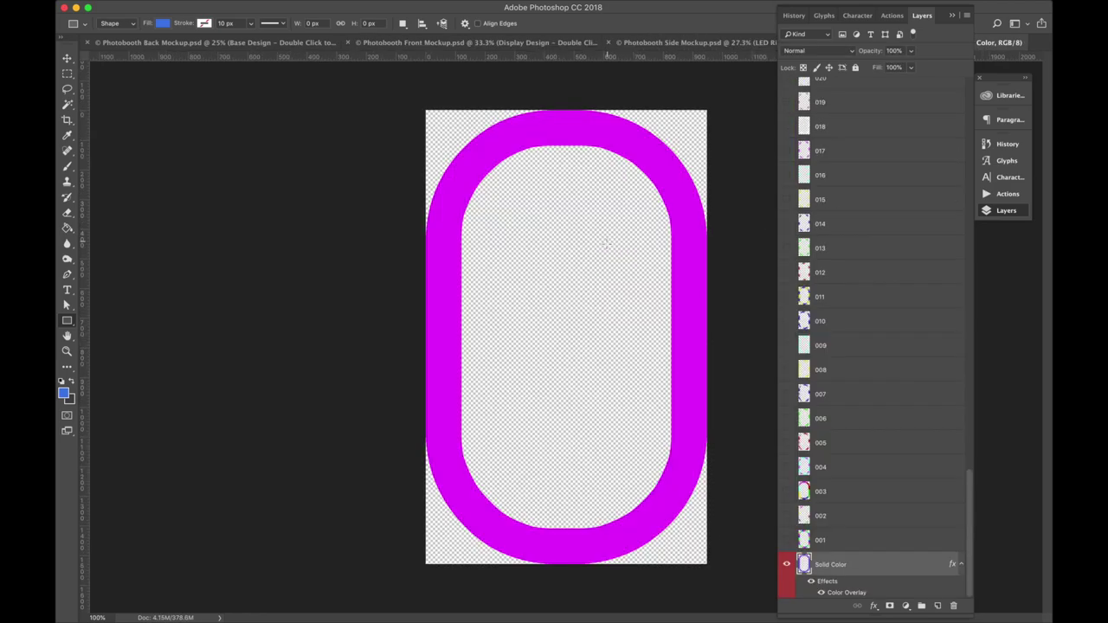
Swap the magenta Solid Color ring for the layer 111 ring, then save and close the LED Ring.
{"action": "left_click", "coordinate": [786, 563]}
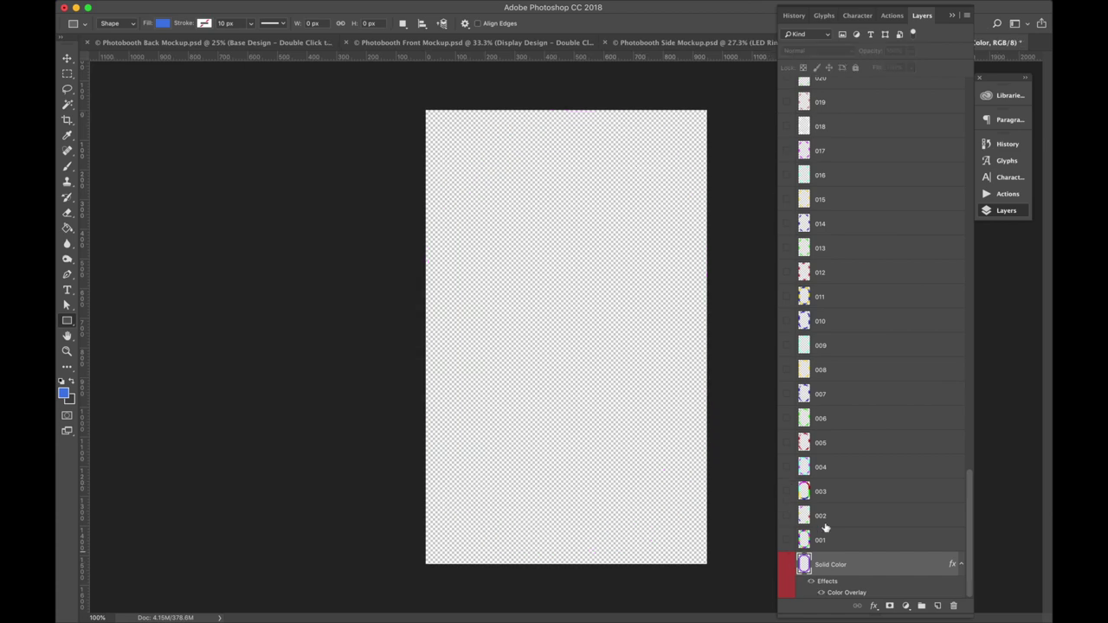
{"action": "scroll", "coordinate": [840, 497], "scroll_direction": "up", "scroll_amount": 10}
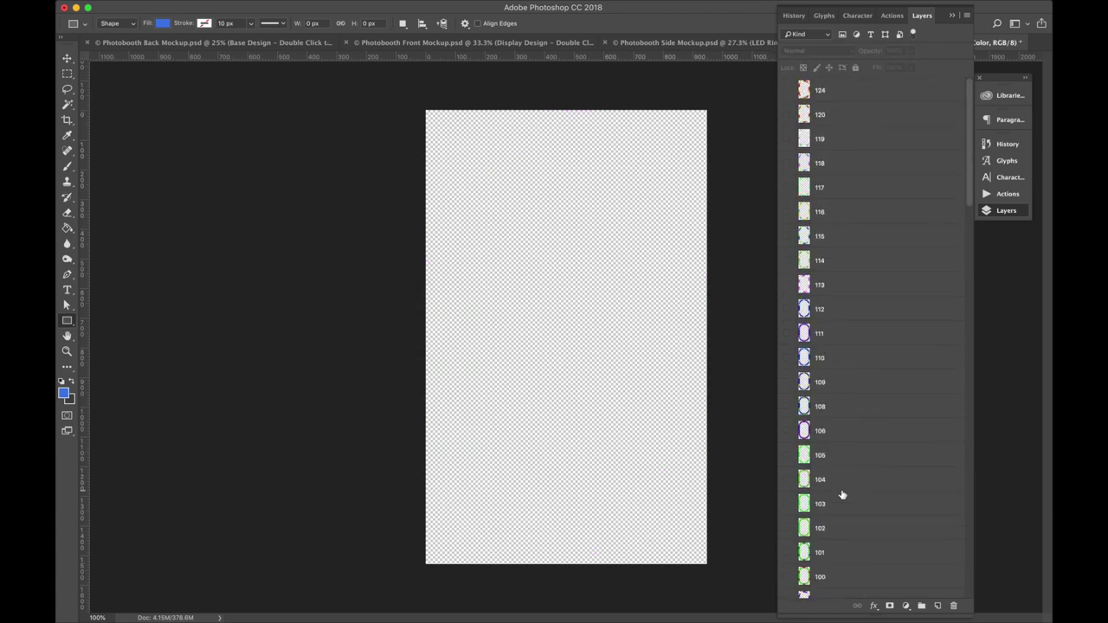
{"action": "left_click", "coordinate": [786, 333]}
{"action": "key", "text": "super+s"}
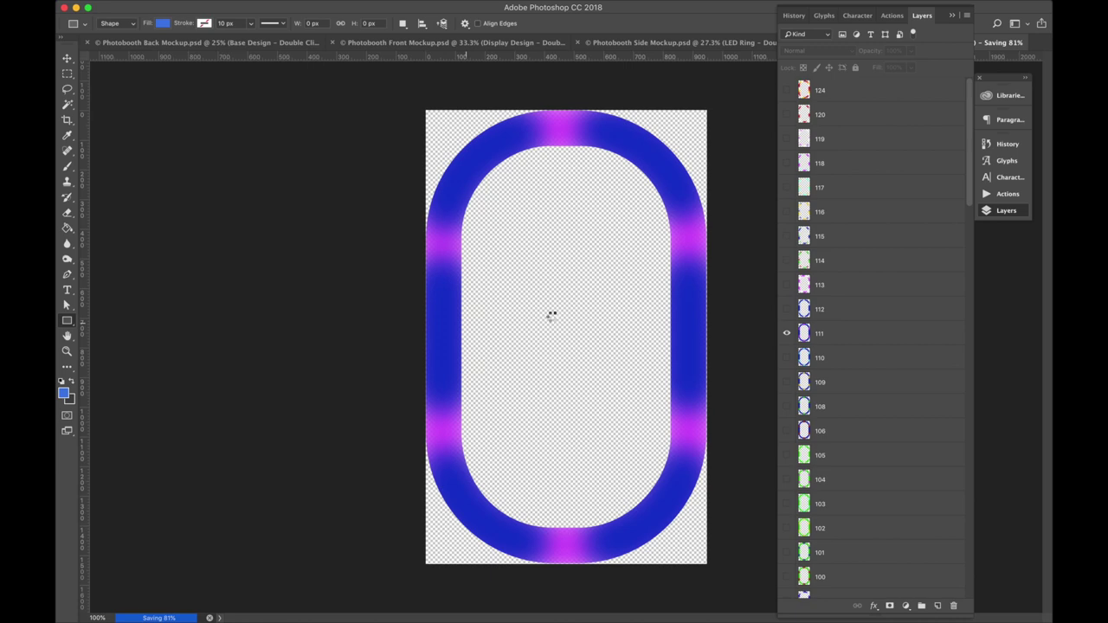
{"action": "key", "text": "super+w"}
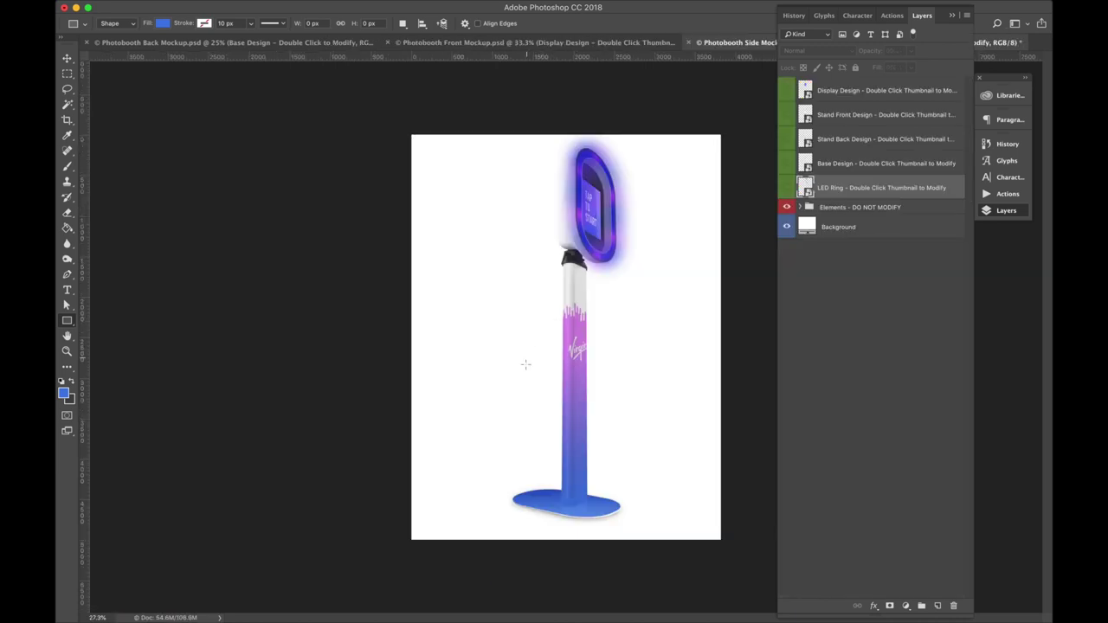
Toggle the visibility of the side mockup's white Background layer.
{"action": "scroll", "coordinate": [616, 360], "scroll_direction": "up", "scroll_amount": 2}
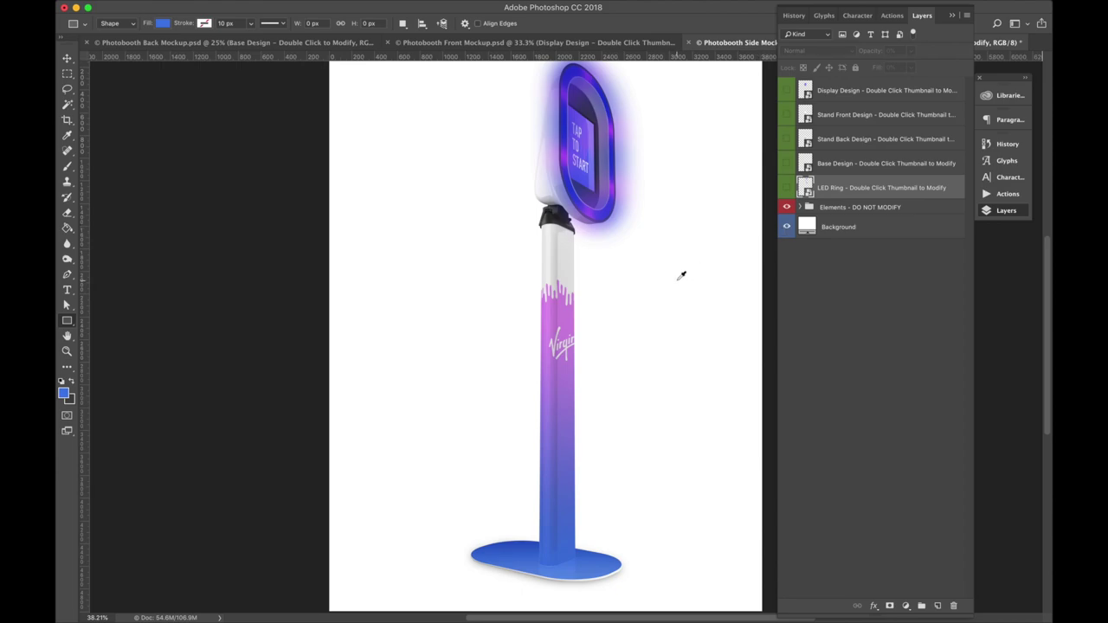
{"action": "scroll", "coordinate": [681, 275], "scroll_direction": "down", "scroll_amount": 2}
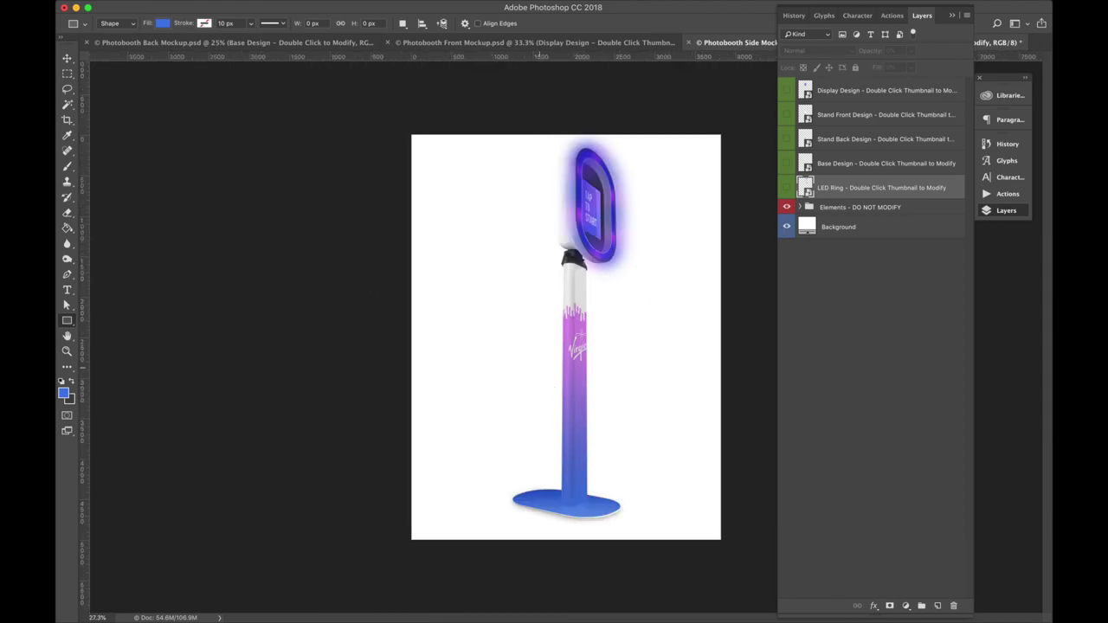
{"action": "left_click", "coordinate": [786, 228]}
{"action": "left_click", "coordinate": [786, 227]}
{"action": "left_click", "coordinate": [786, 227]}
Hide the Background, save the side mockup as VirginBooth.png, and switch to the Back Mockup.
{"action": "left_click", "coordinate": [786, 228]}
{"action": "left_click", "coordinate": [786, 227]}
{"action": "mouse_move", "coordinate": [56, 3]}
{"action": "left_click", "coordinate": [162, 6]}
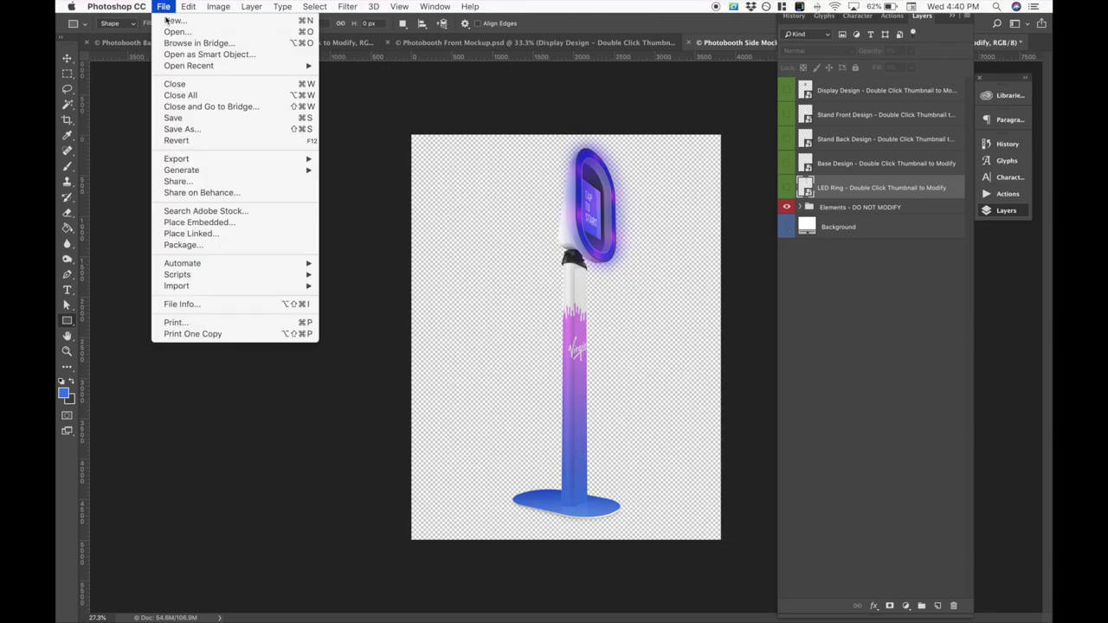
{"action": "left_click", "coordinate": [251, 130]}
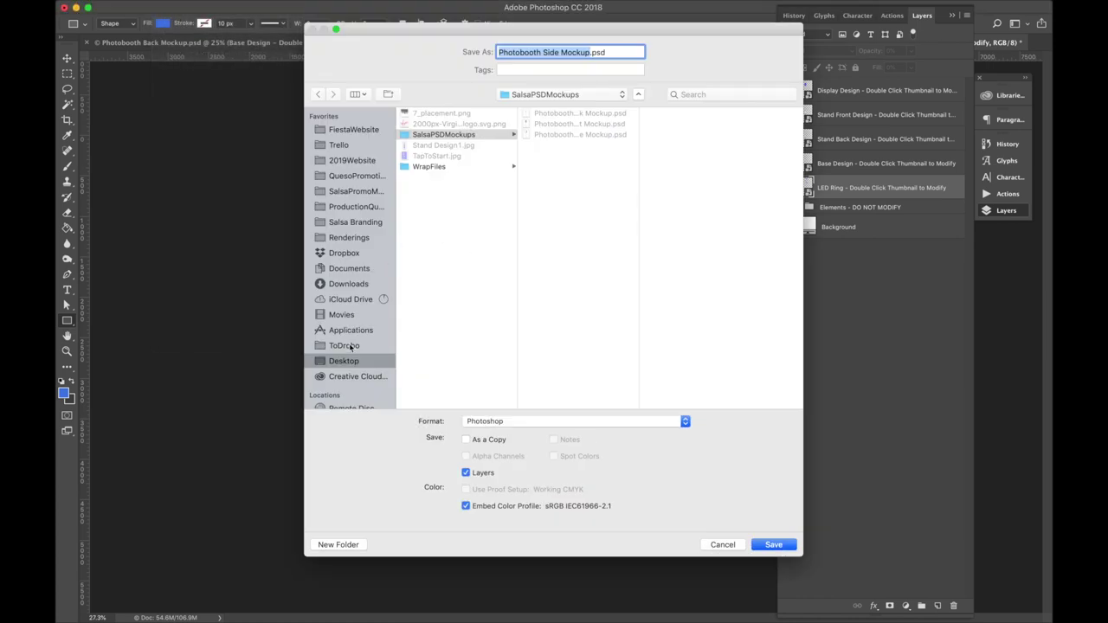
{"action": "left_click", "coordinate": [550, 423]}
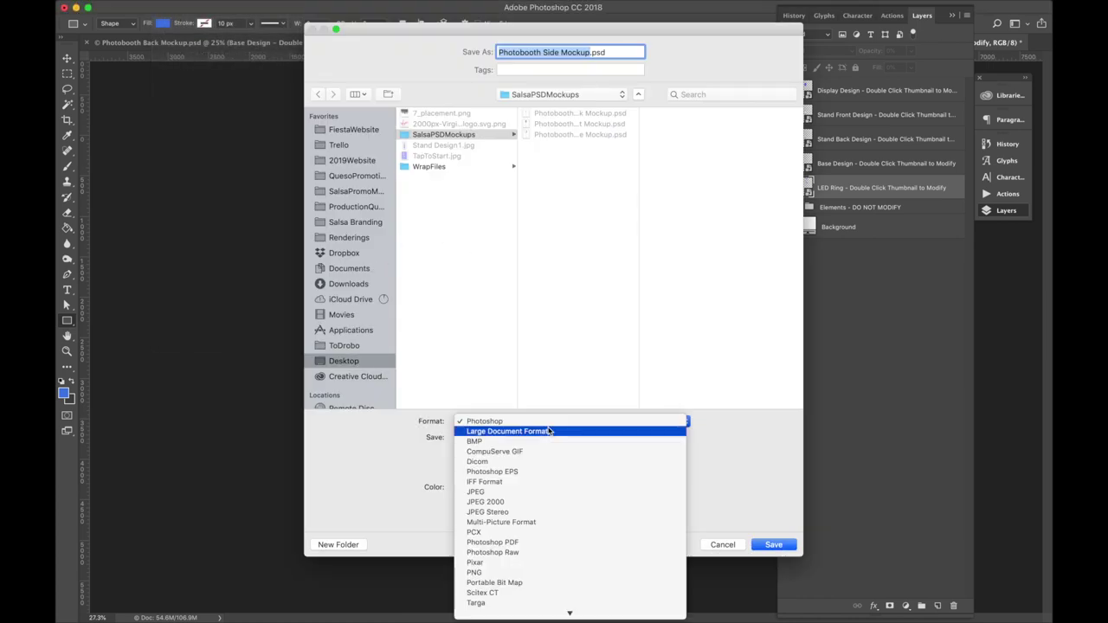
{"action": "left_click", "coordinate": [543, 573]}
{"action": "type", "text": "V"}
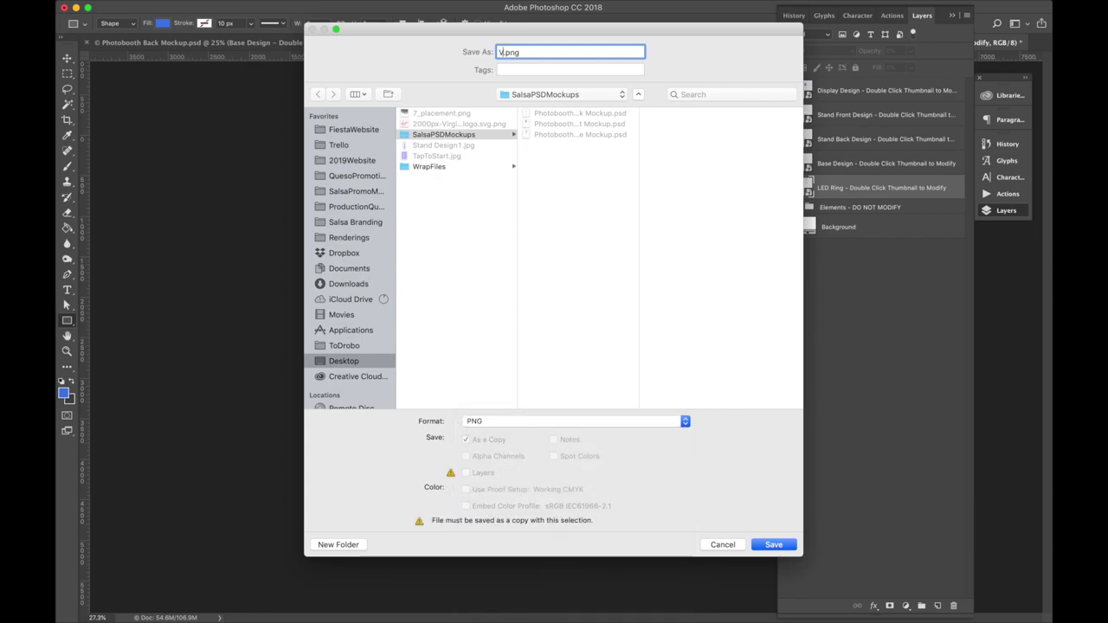
{"action": "type", "text": "irginBooth"}
{"action": "key", "text": "Return"}
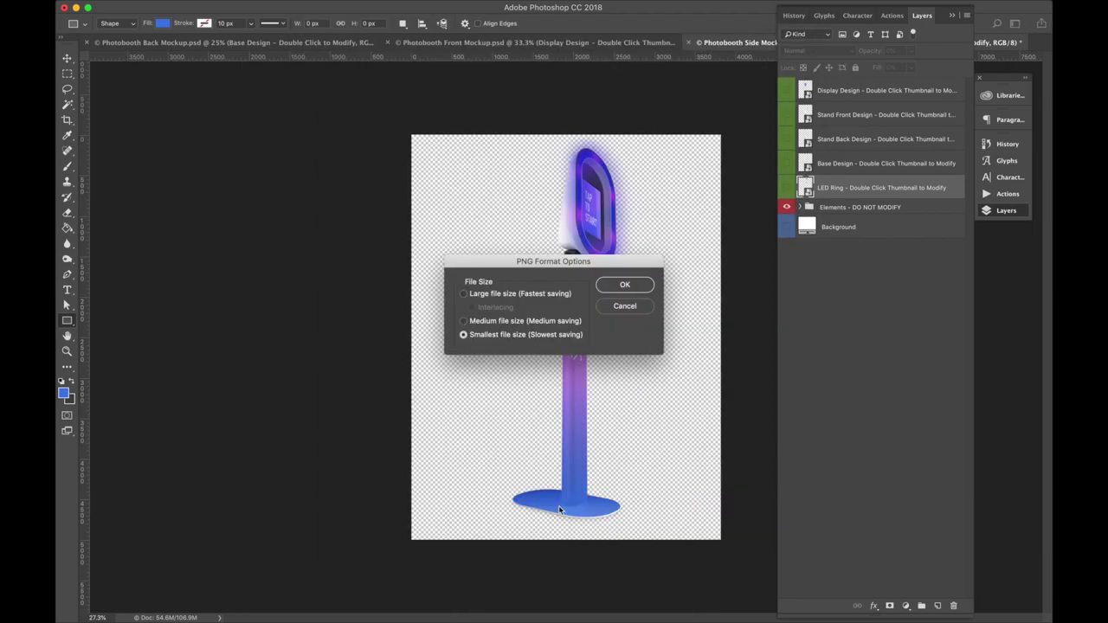
{"action": "left_click", "coordinate": [625, 285]}
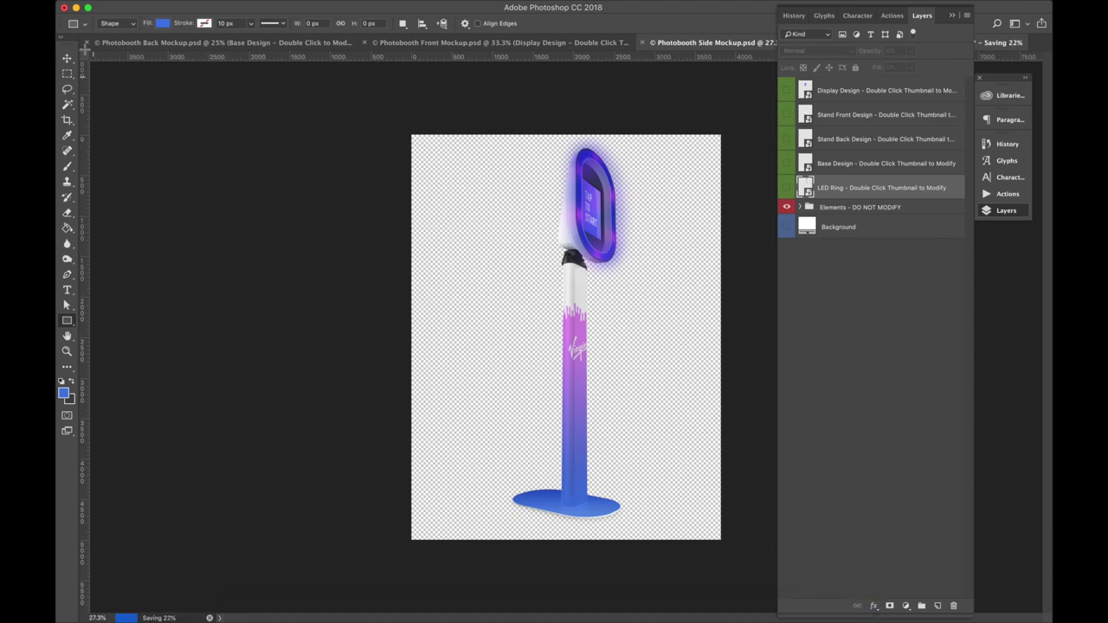
{"action": "left_click", "coordinate": [130, 43]}
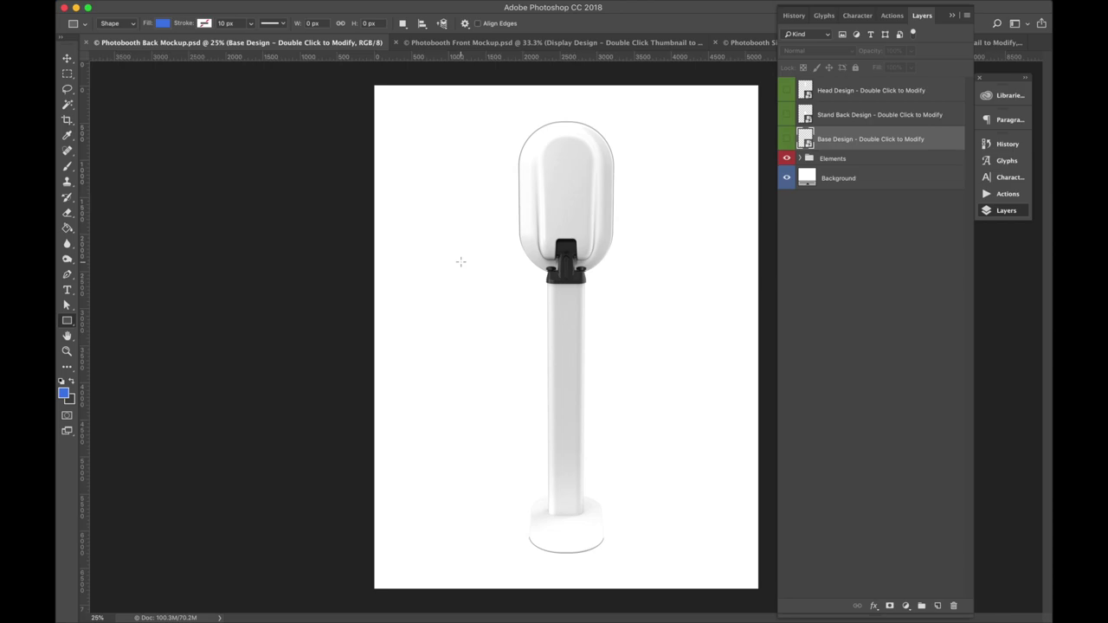
Return to the Back Mockup, opening and closing Stand Back Design without changes.
{"action": "key", "text": "ctrl+Tab"}
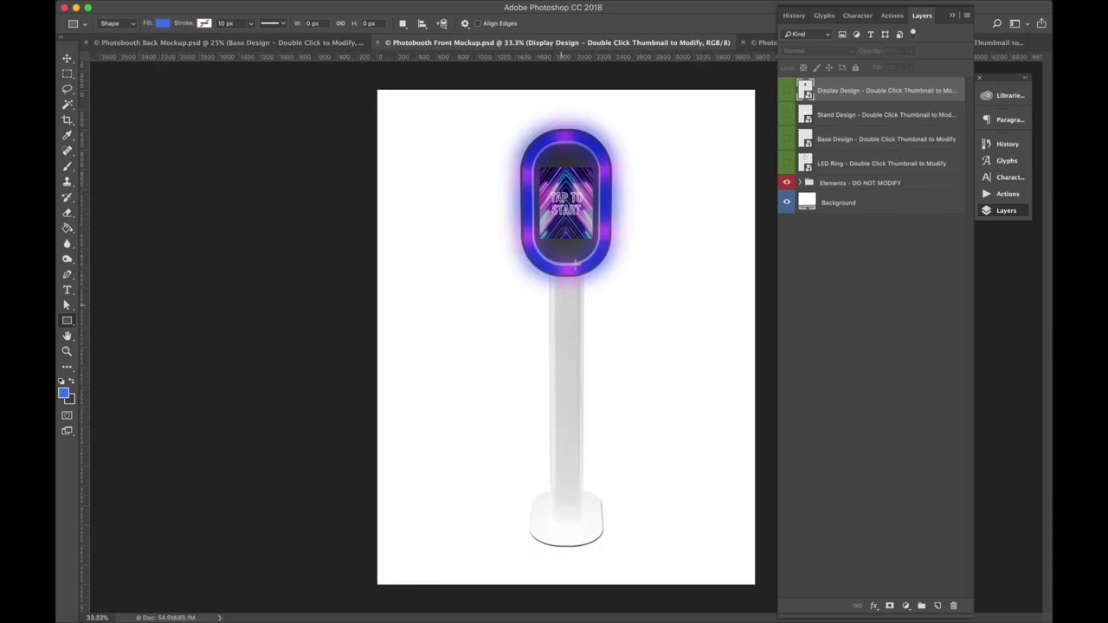
{"action": "left_click", "coordinate": [275, 43]}
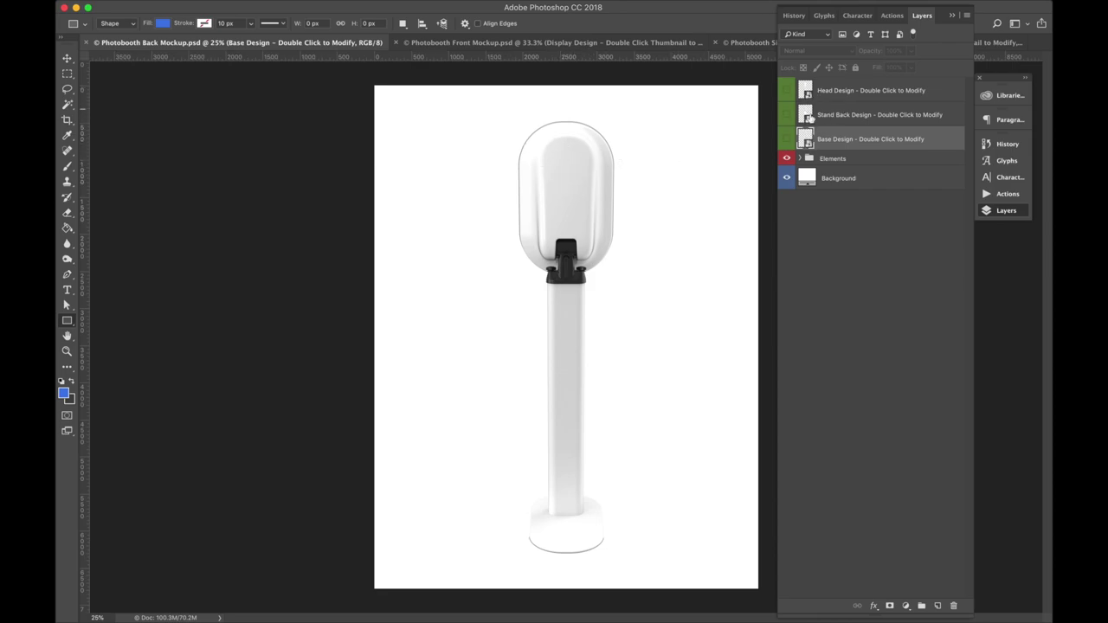
{"action": "double_click", "coordinate": [806, 117]}
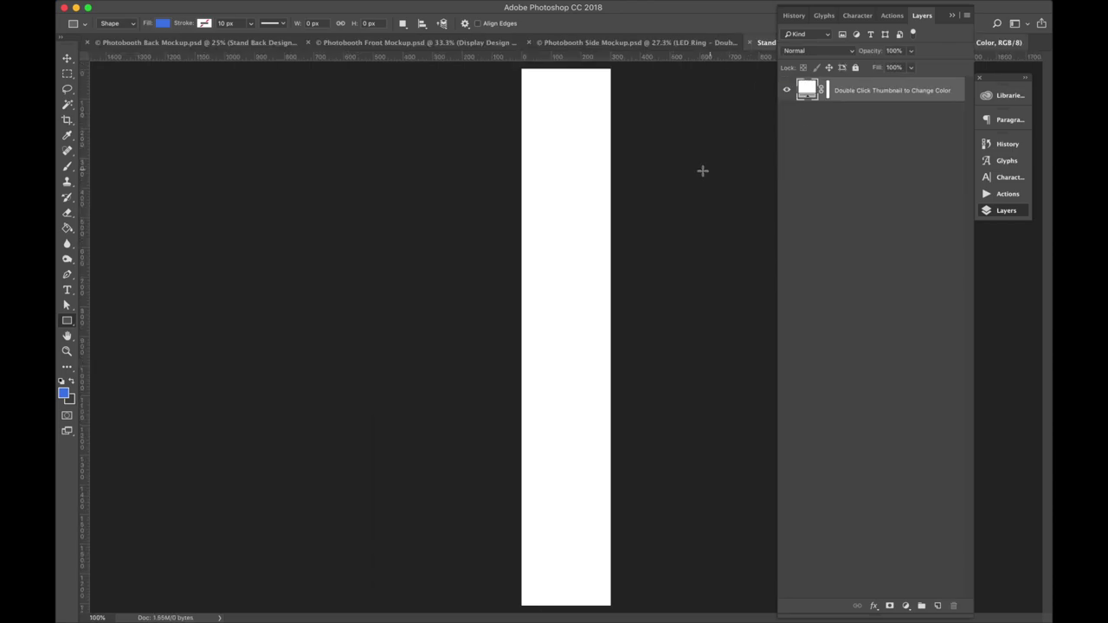
{"action": "key", "text": "super+w"}
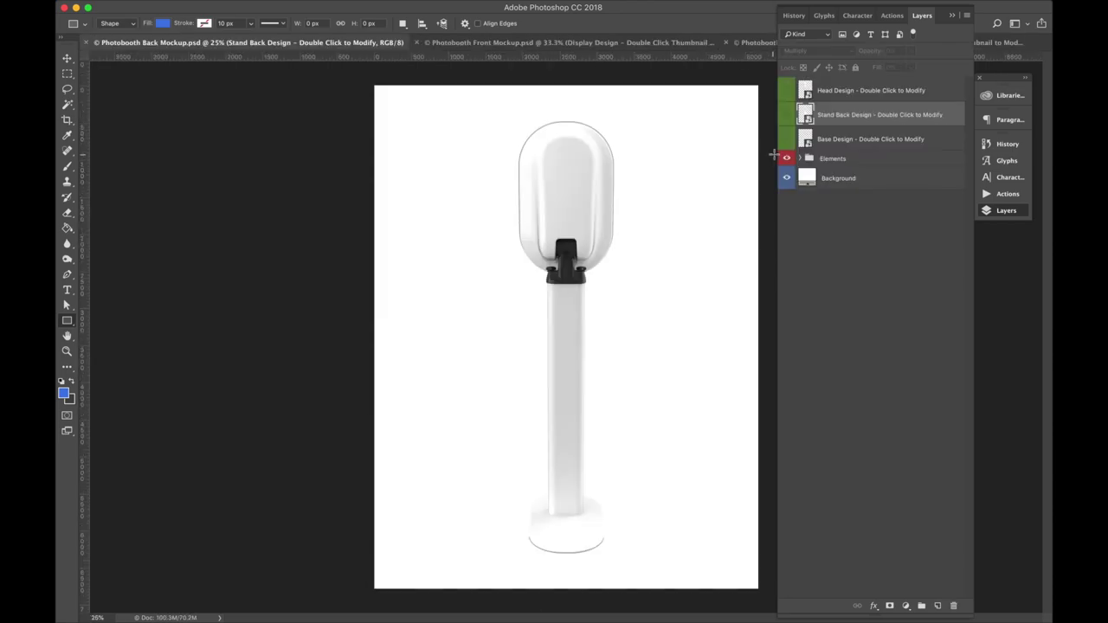
Fill the Head Design with red ff0000, then save and close it.
{"action": "double_click", "coordinate": [806, 91]}
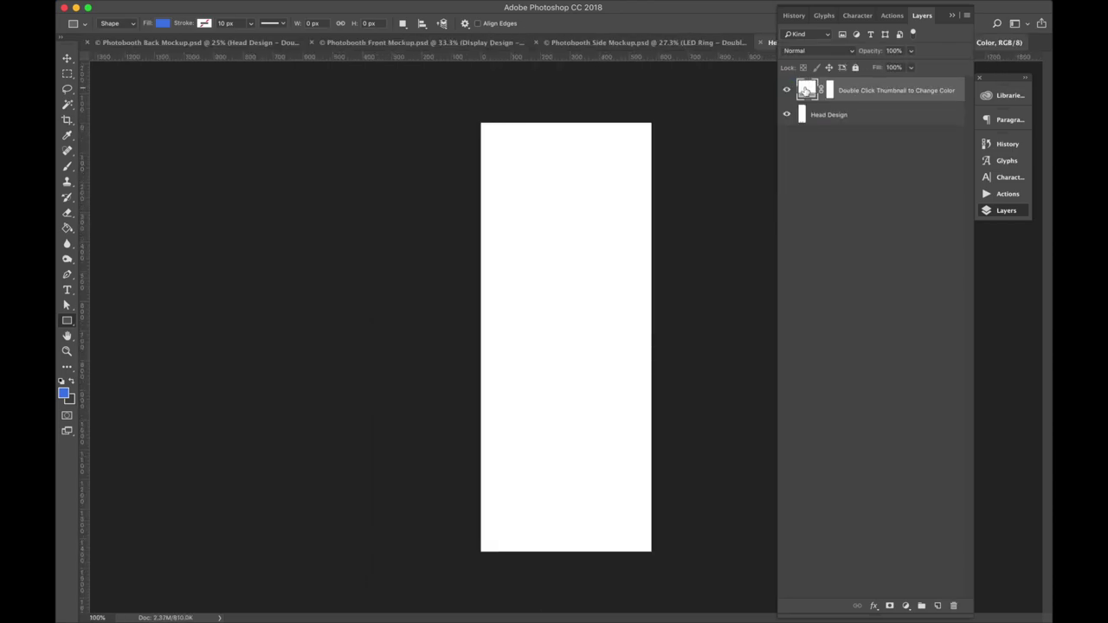
{"action": "double_click", "coordinate": [806, 90]}
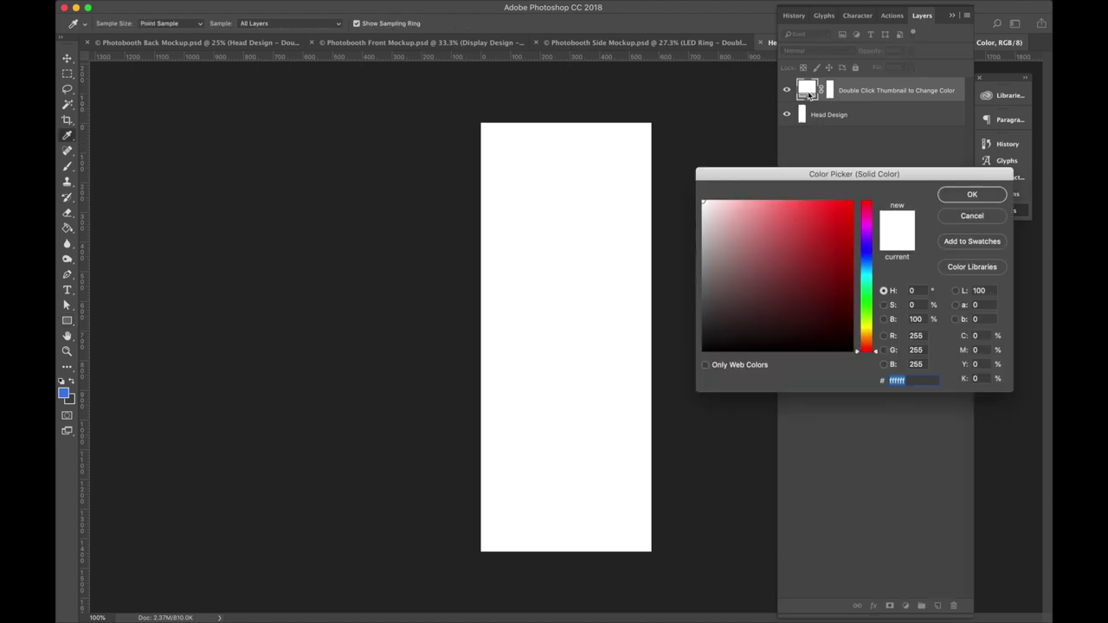
{"action": "left_click", "coordinate": [778, 236]}
{"action": "type", "text": "ff0000"}
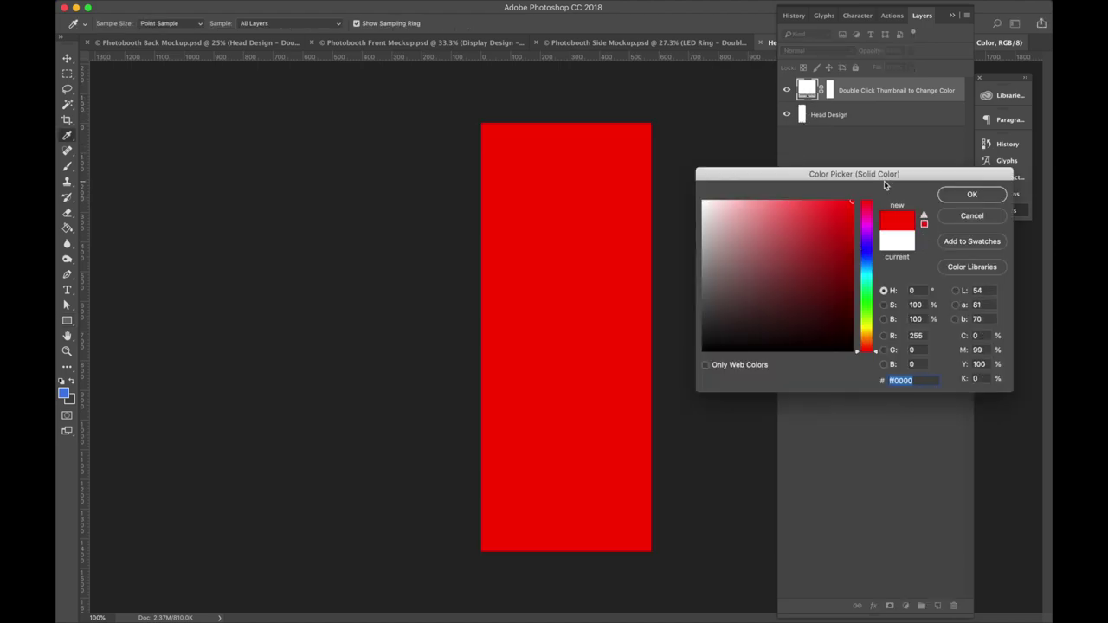
{"action": "key", "text": "Return"}
{"action": "key", "text": "super+s"}
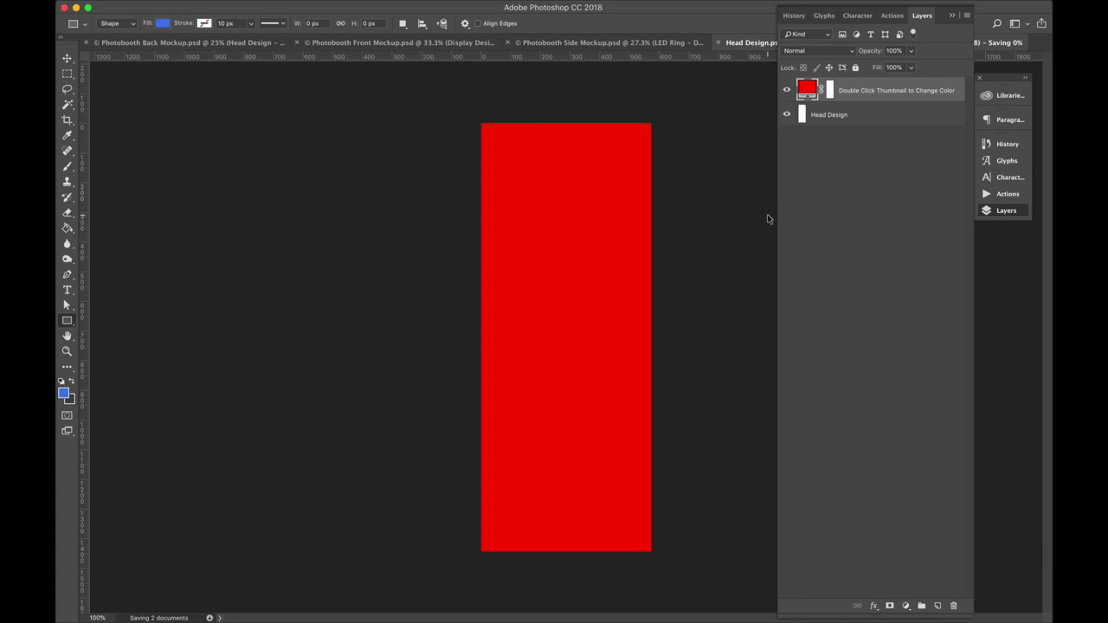
{"action": "key", "text": "super+w"}
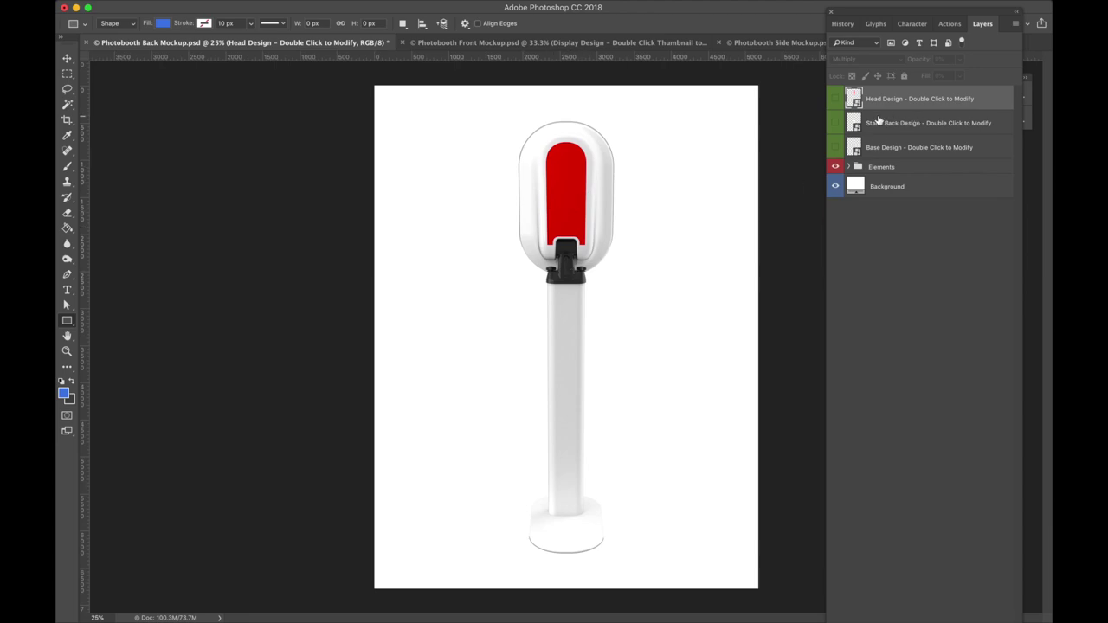
Recolour the Stand Back Design fill to ff0000 red, save it, and return to the Side Mockup.
{"action": "double_click", "coordinate": [852, 123]}
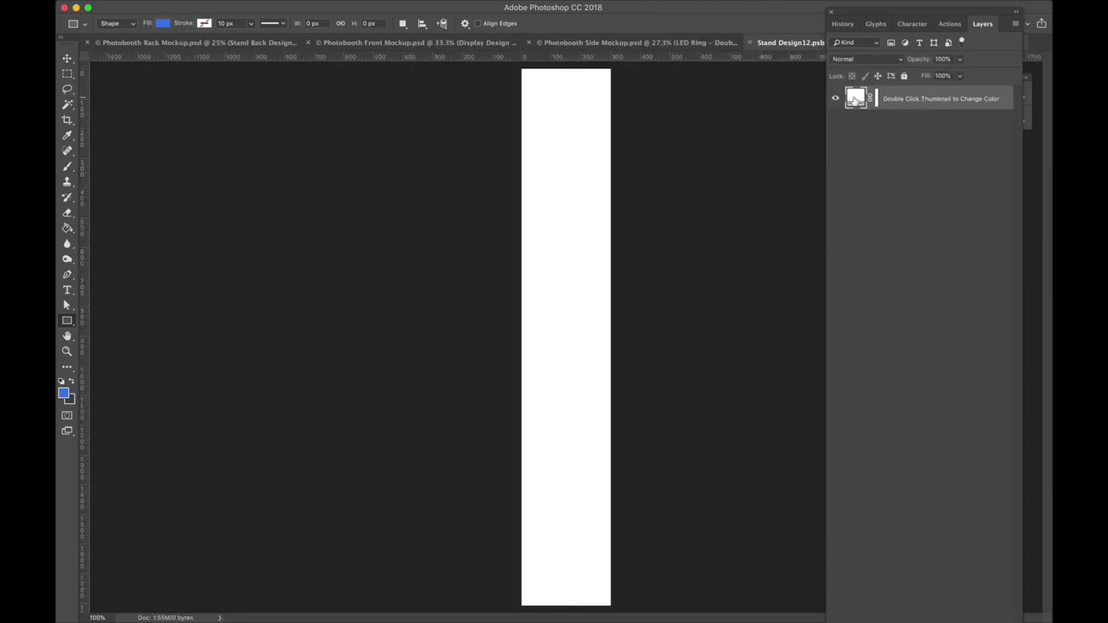
{"action": "double_click", "coordinate": [855, 98]}
{"action": "type", "text": "ff0000"}
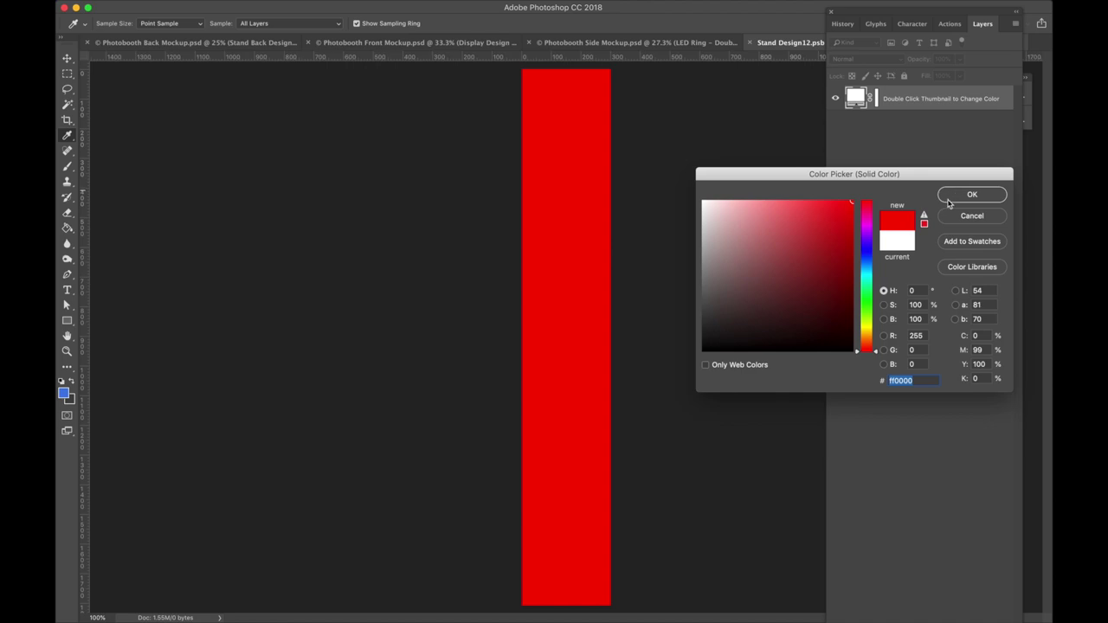
{"action": "left_click", "coordinate": [956, 195]}
{"action": "key", "text": "super+s"}
{"action": "key", "text": "super+w"}
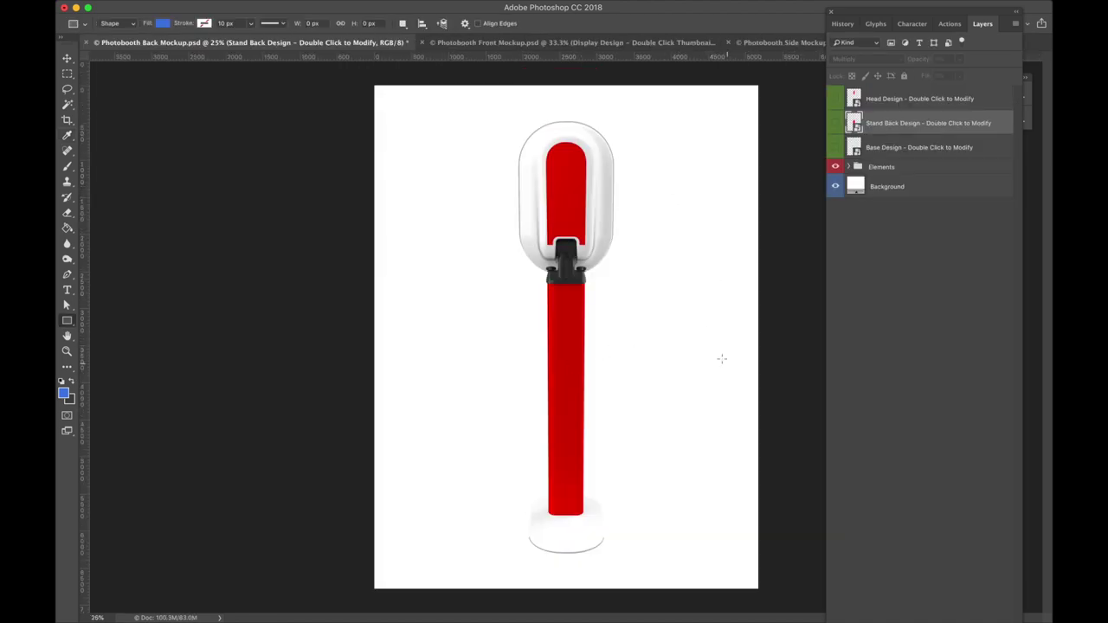
{"action": "left_click", "coordinate": [783, 43]}
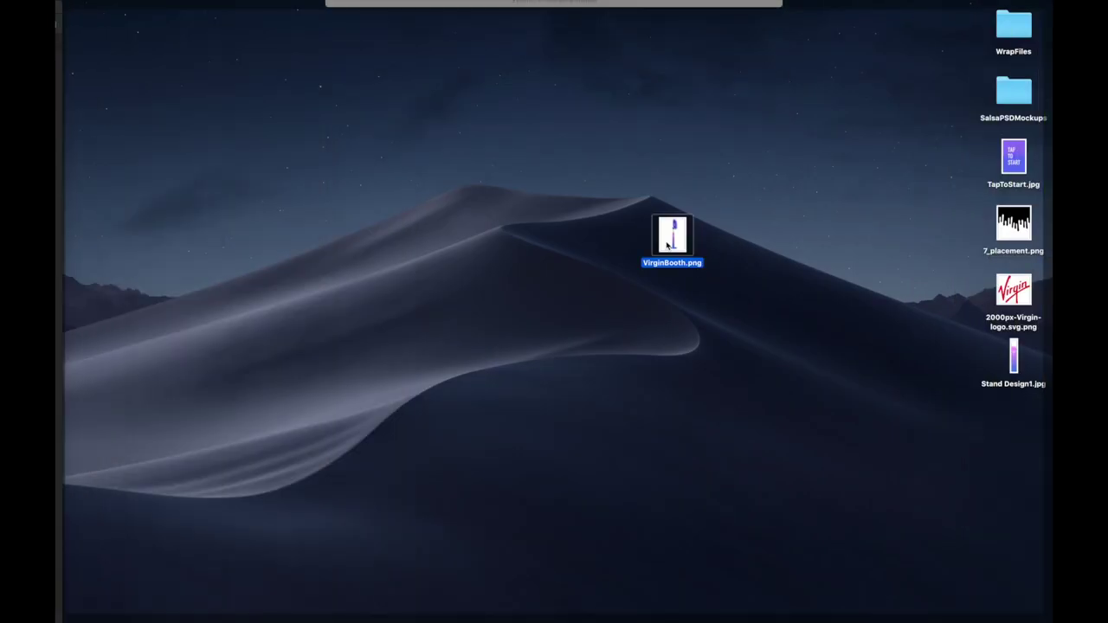
Quick Look VirginBooth.png on the desktop and widen the preview window.
{"action": "key", "text": "space"}
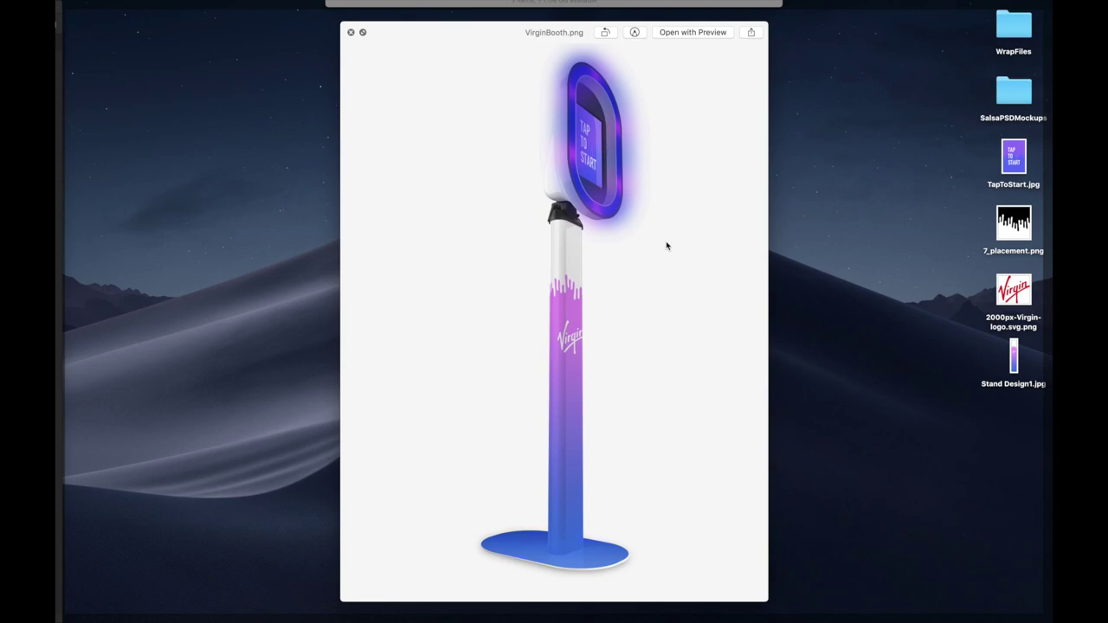
{"action": "left_click_drag", "start_coordinate": [767, 246], "coordinate": [954, 234]}
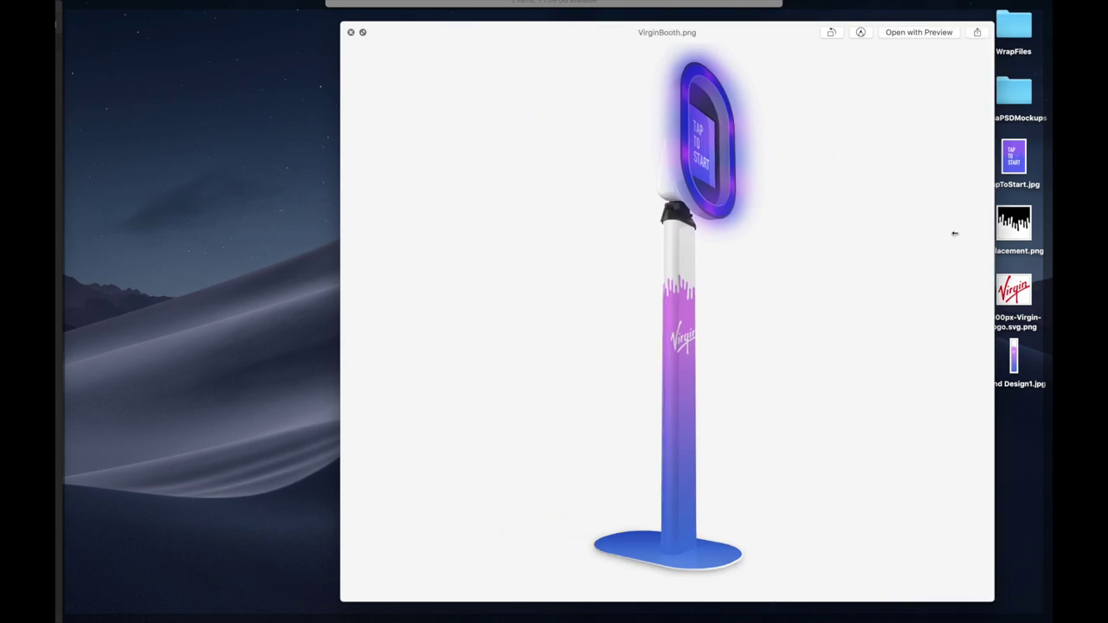